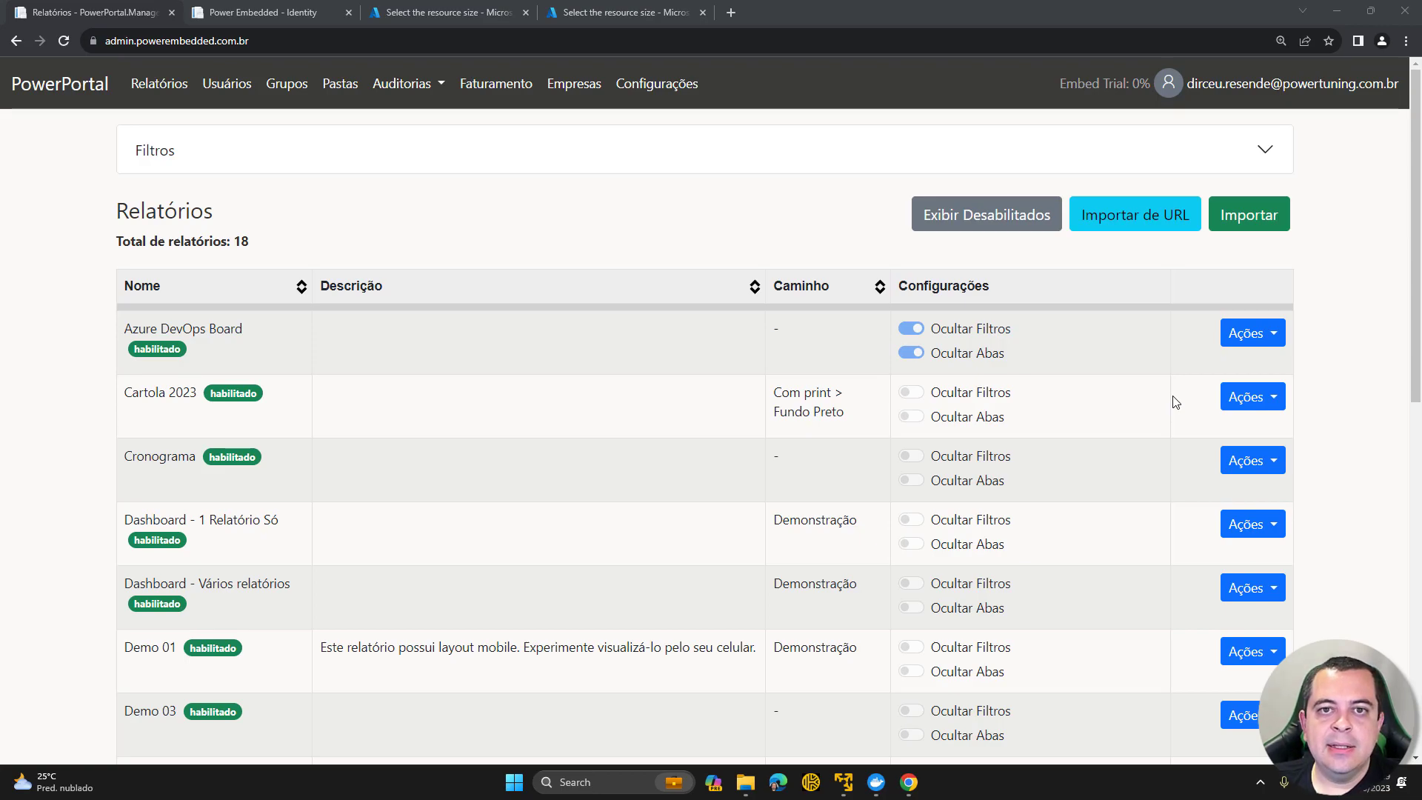
Step: Filter the report list by the report name "demo"
click(674, 241)
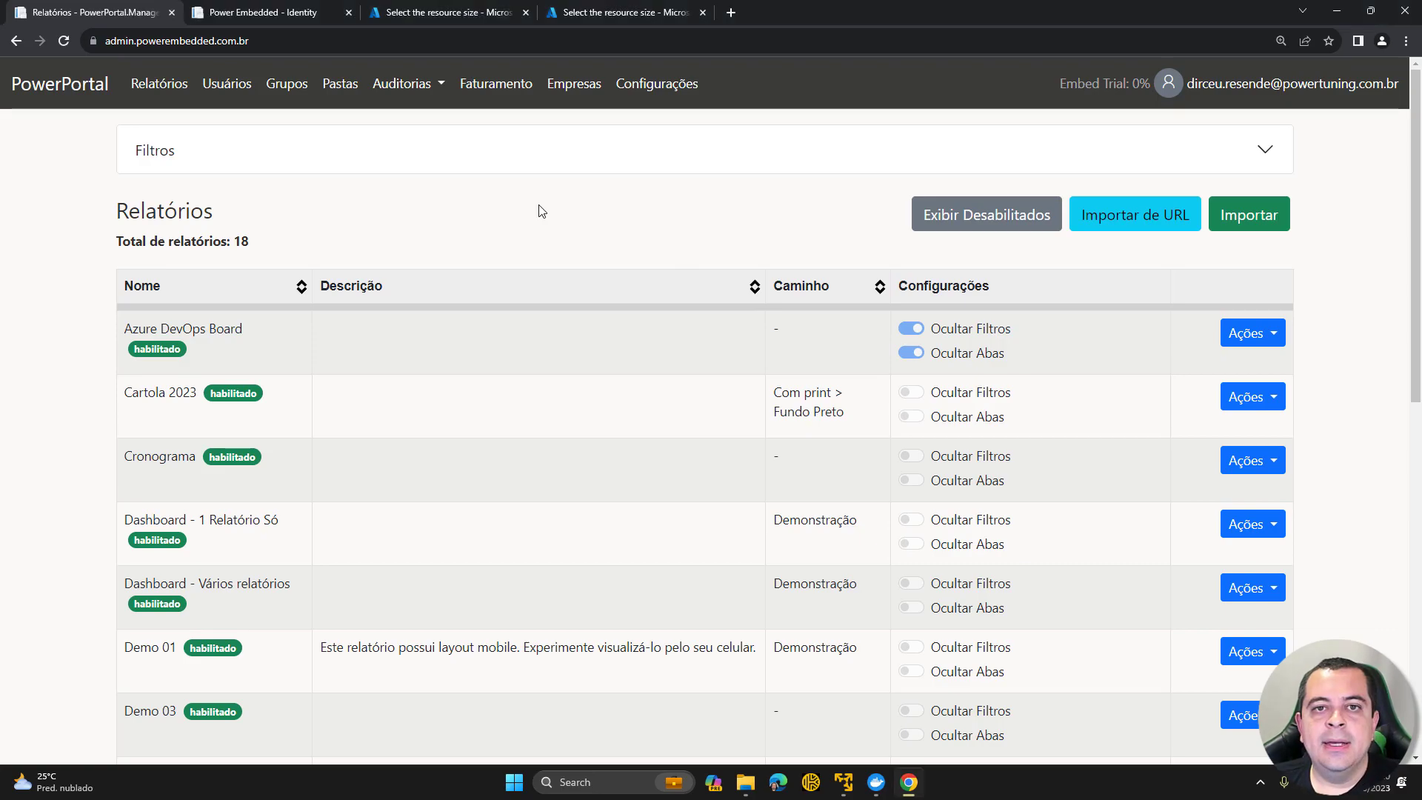
click(585, 161)
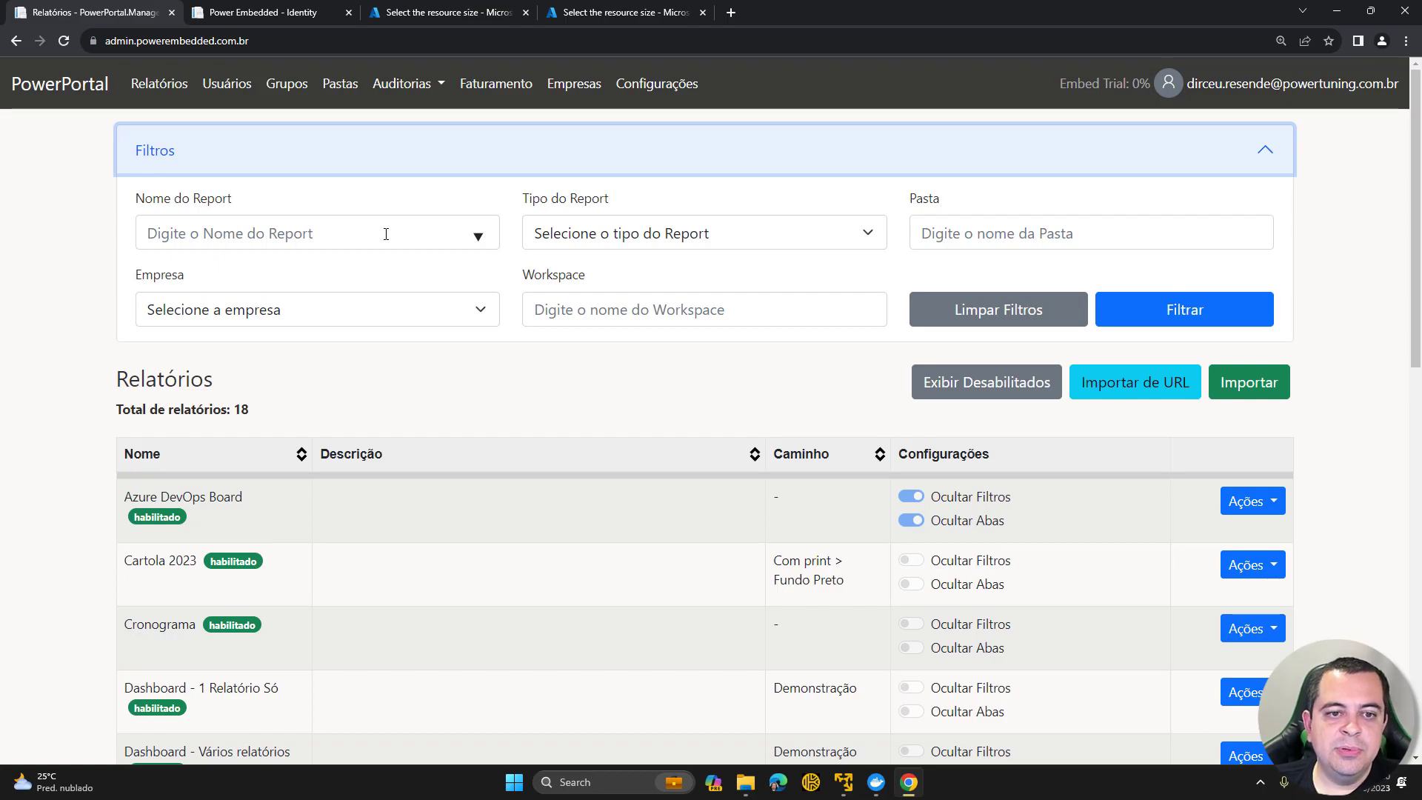
click(352, 233)
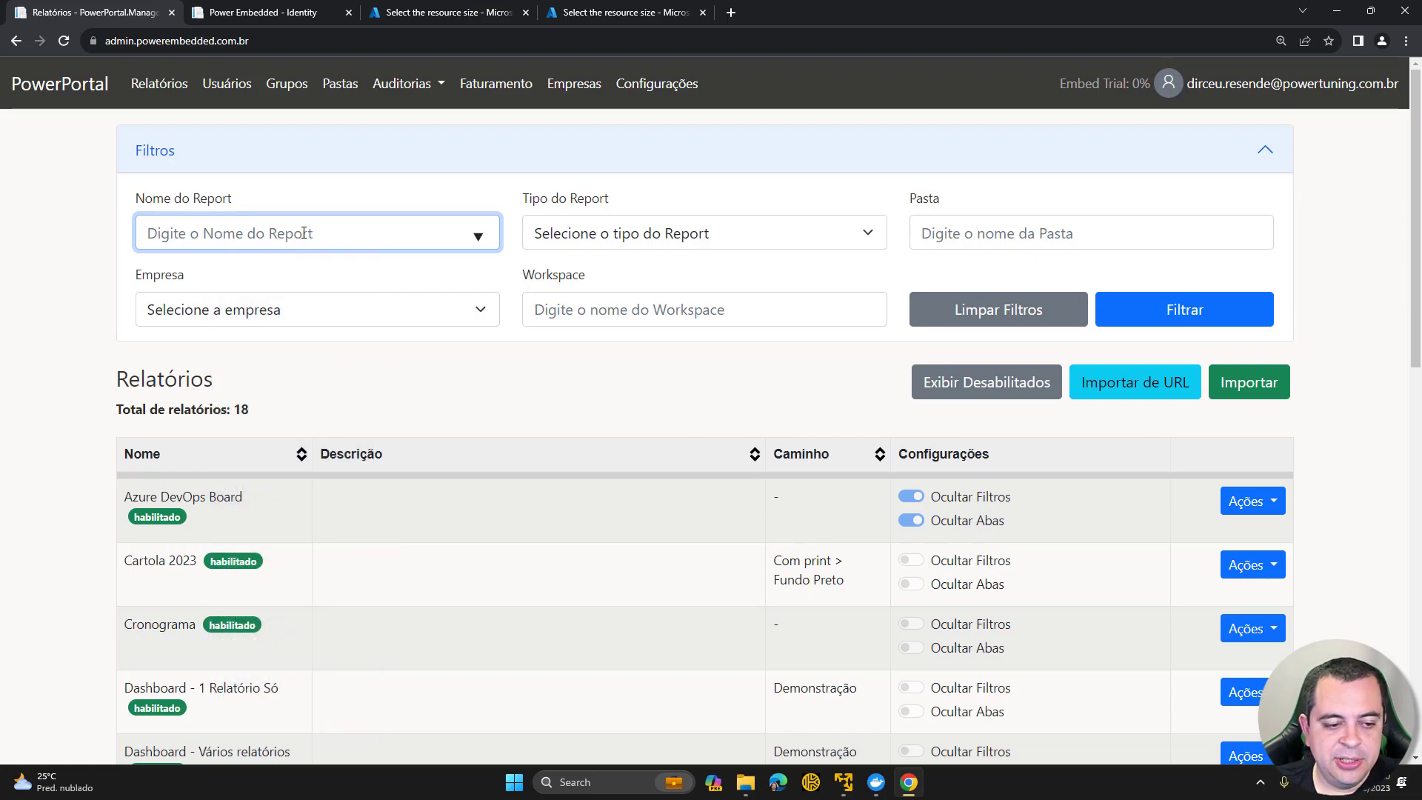
text(demo)
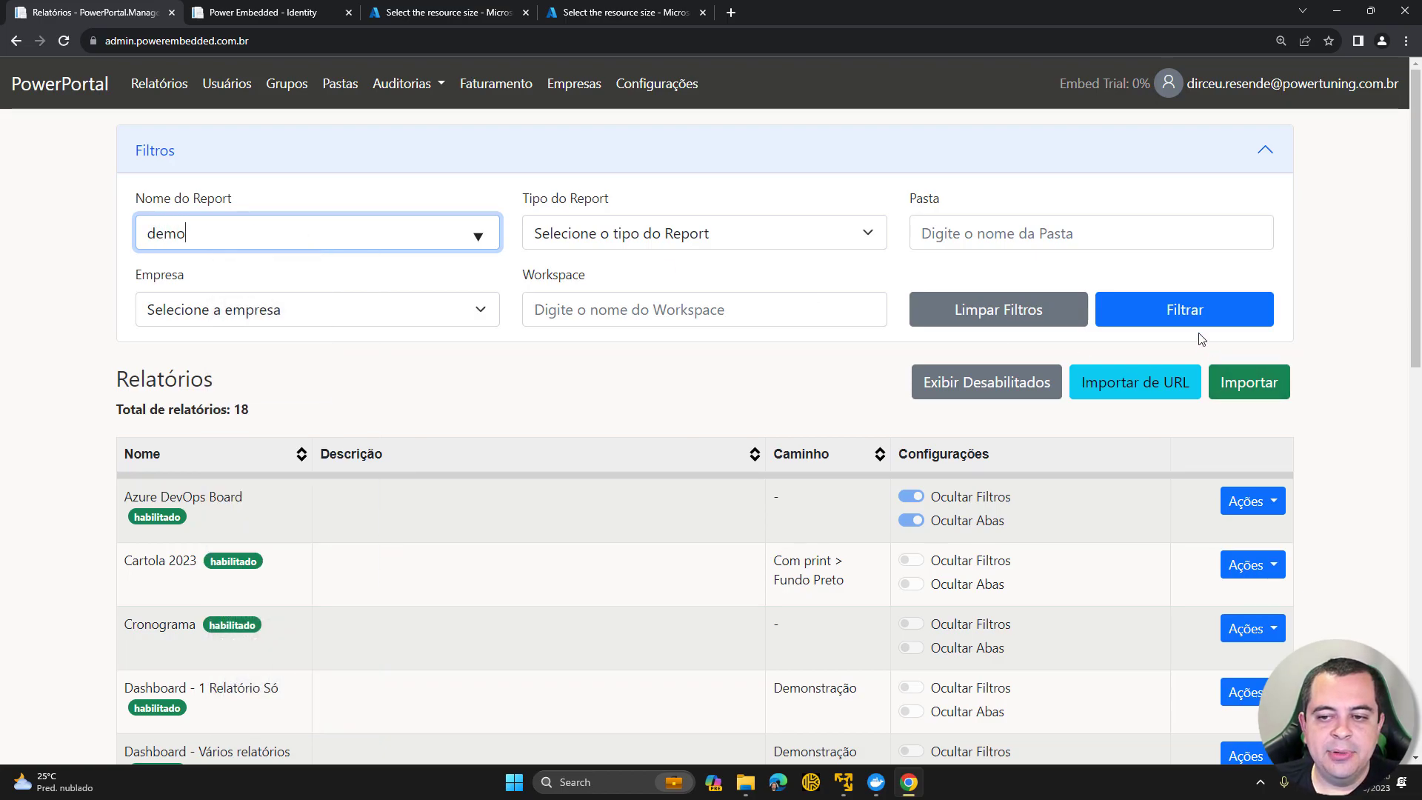
click(1194, 319)
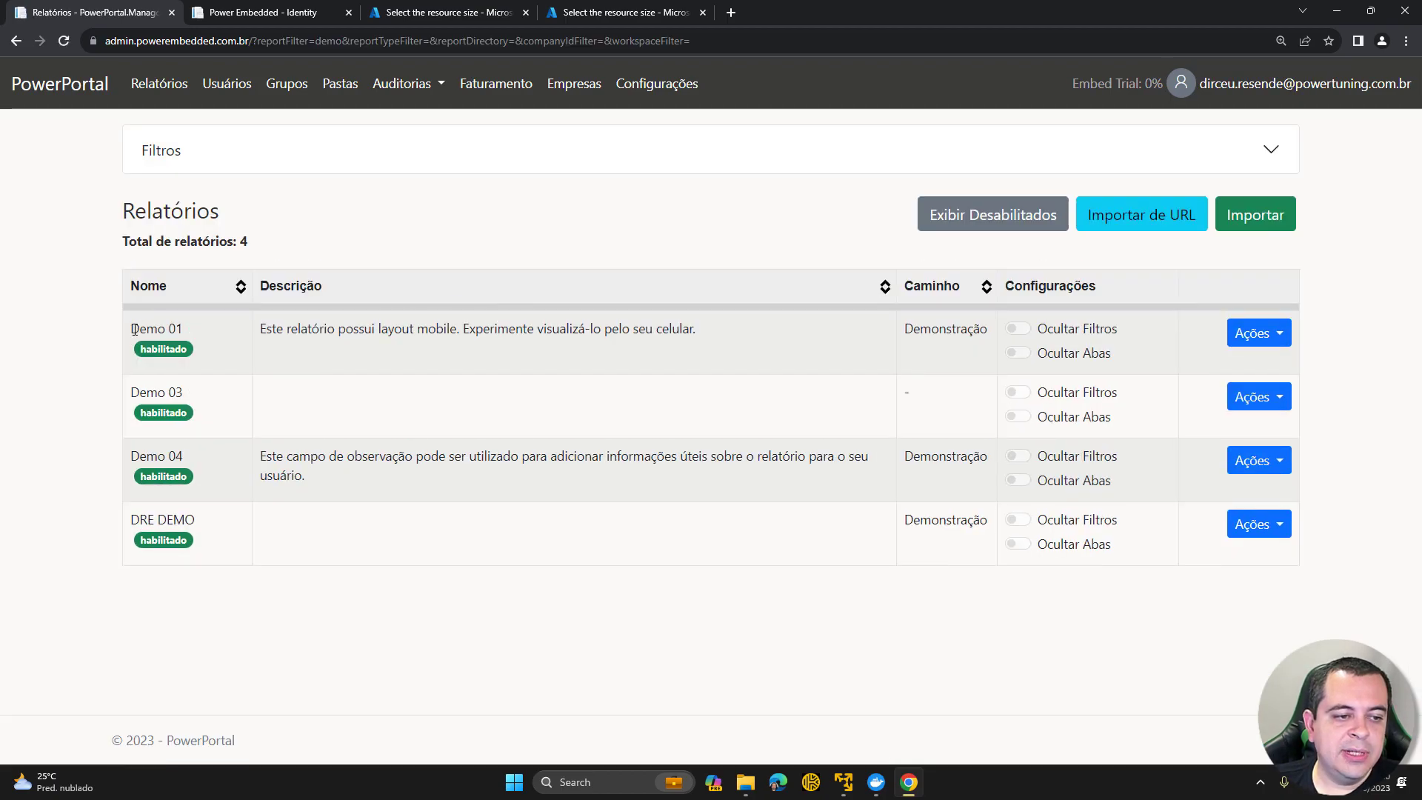
Step: Remove the report name from the filters and reset the report list
click(288, 171)
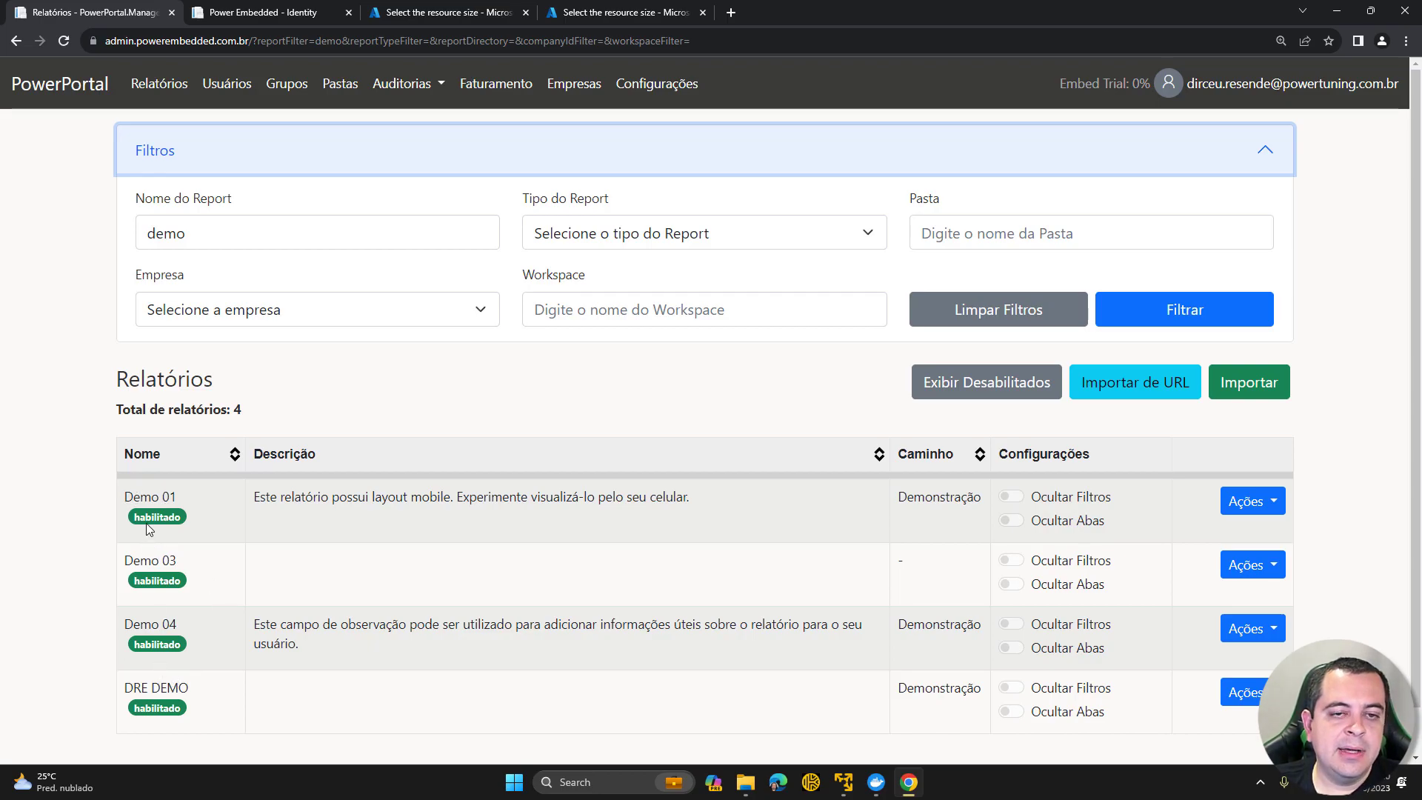
double_click(153, 233)
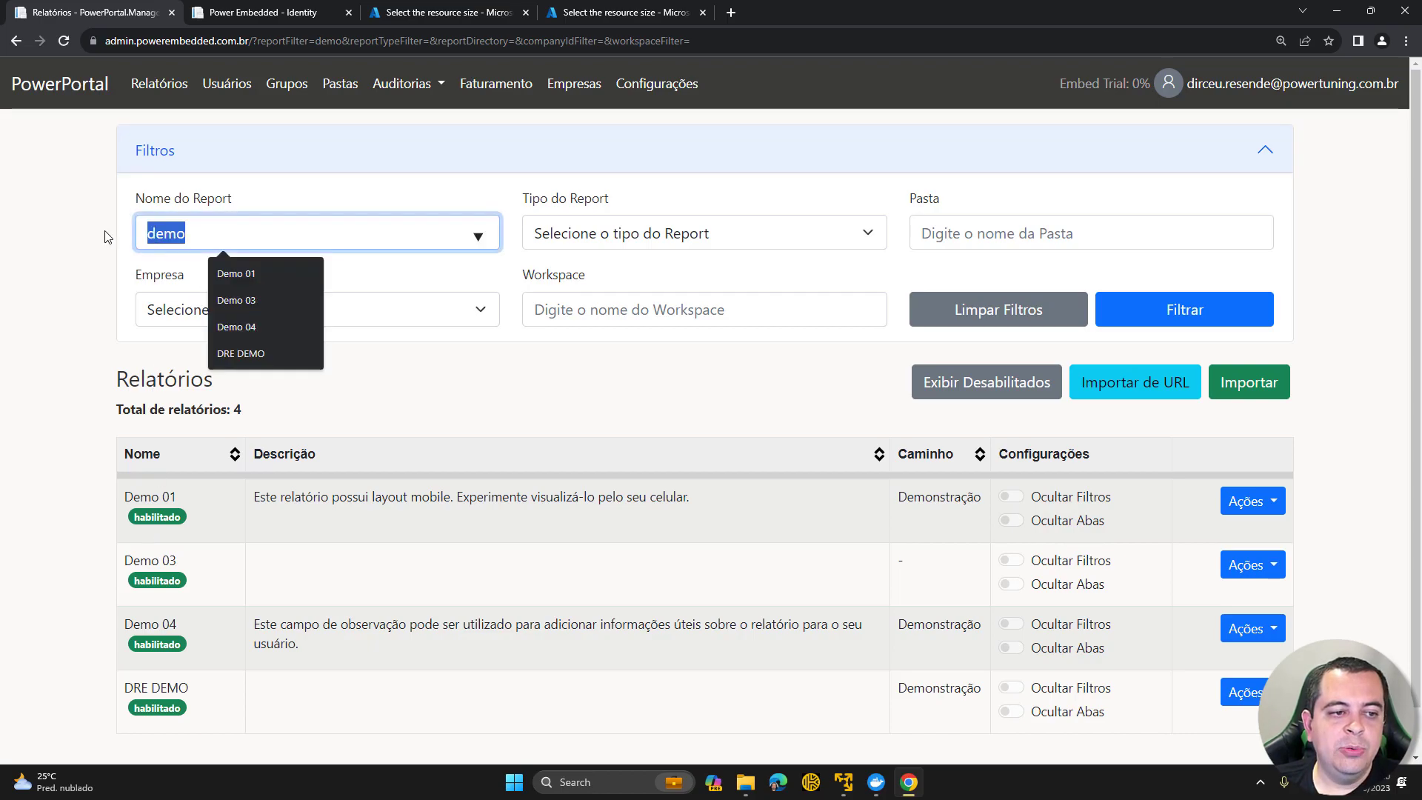
key(BackSpace)
click(127, 236)
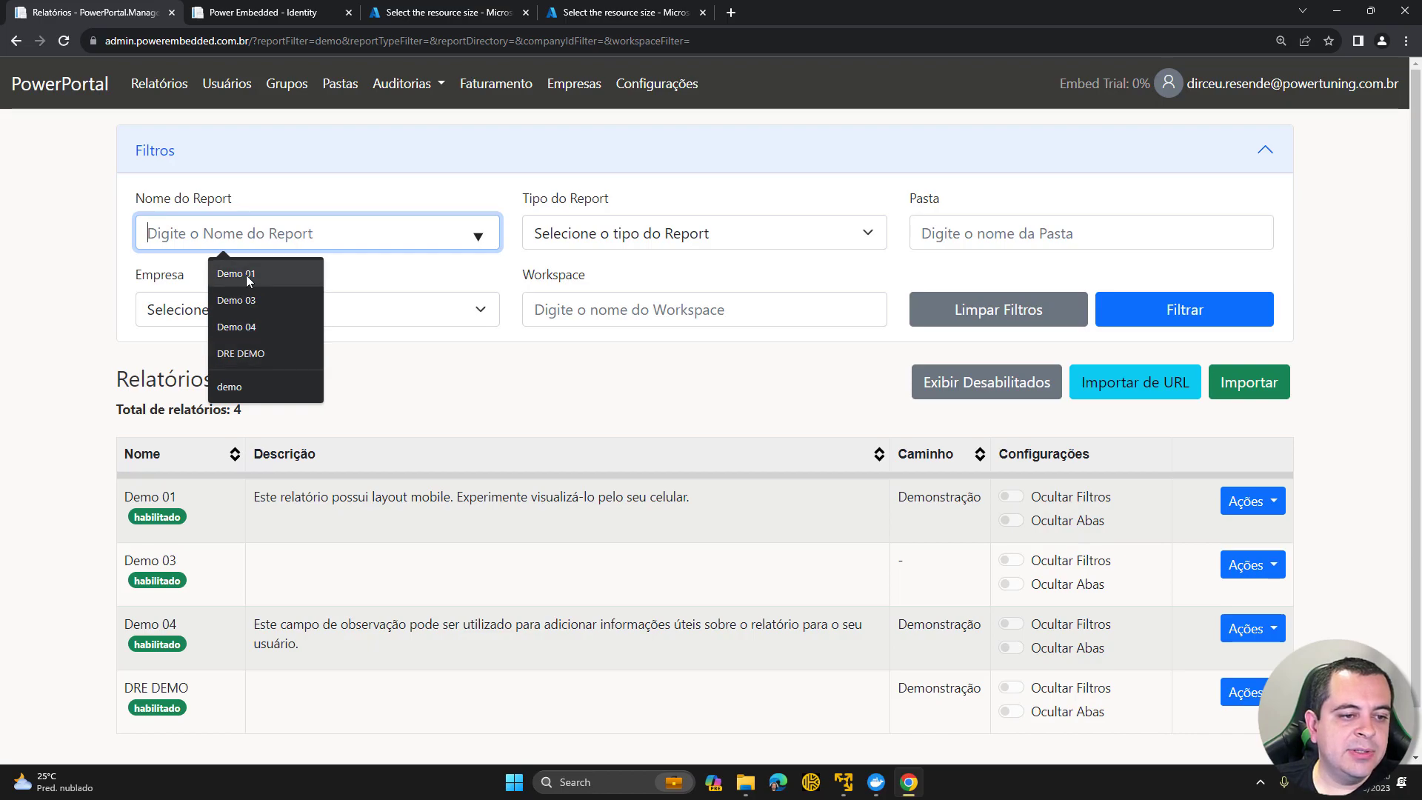
click(117, 232)
click(205, 231)
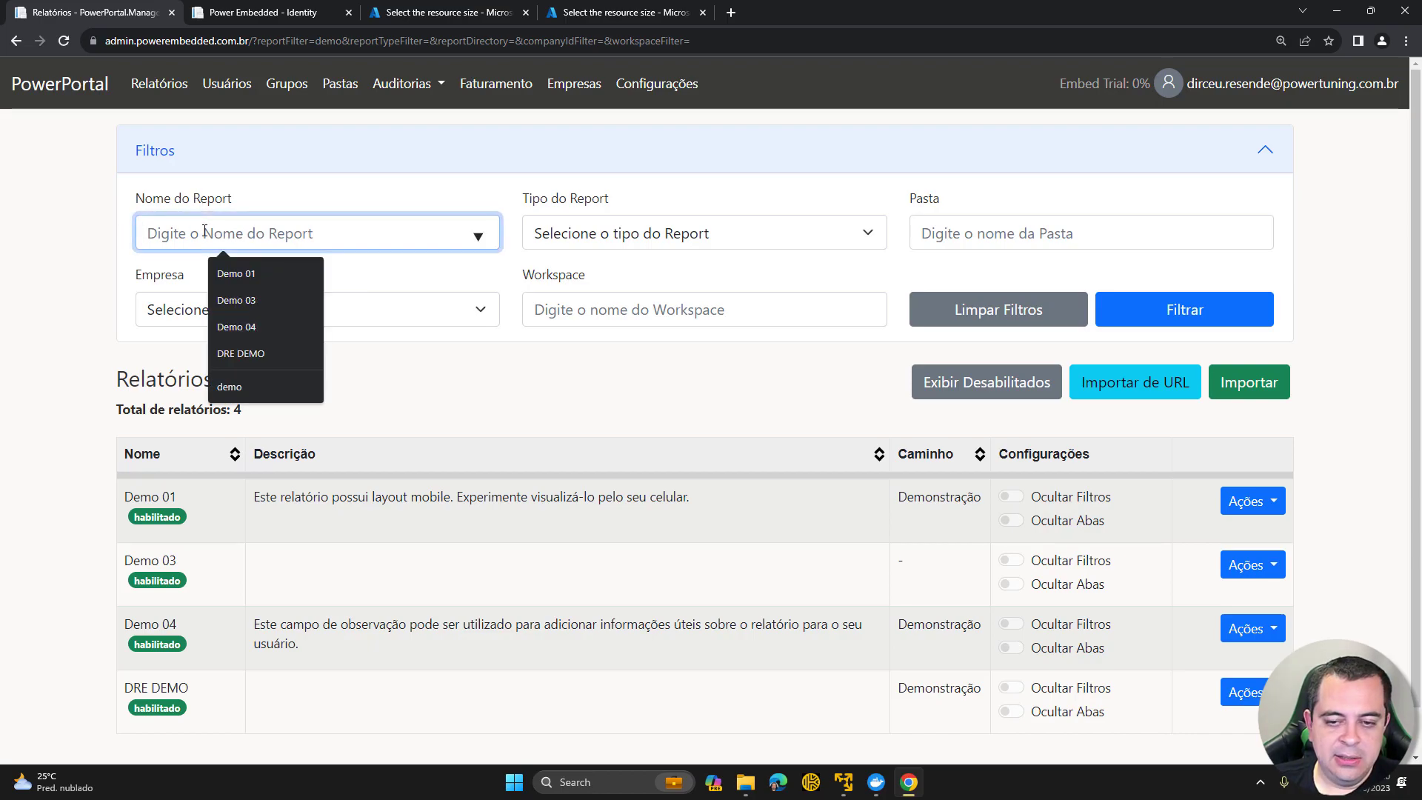
click(947, 322)
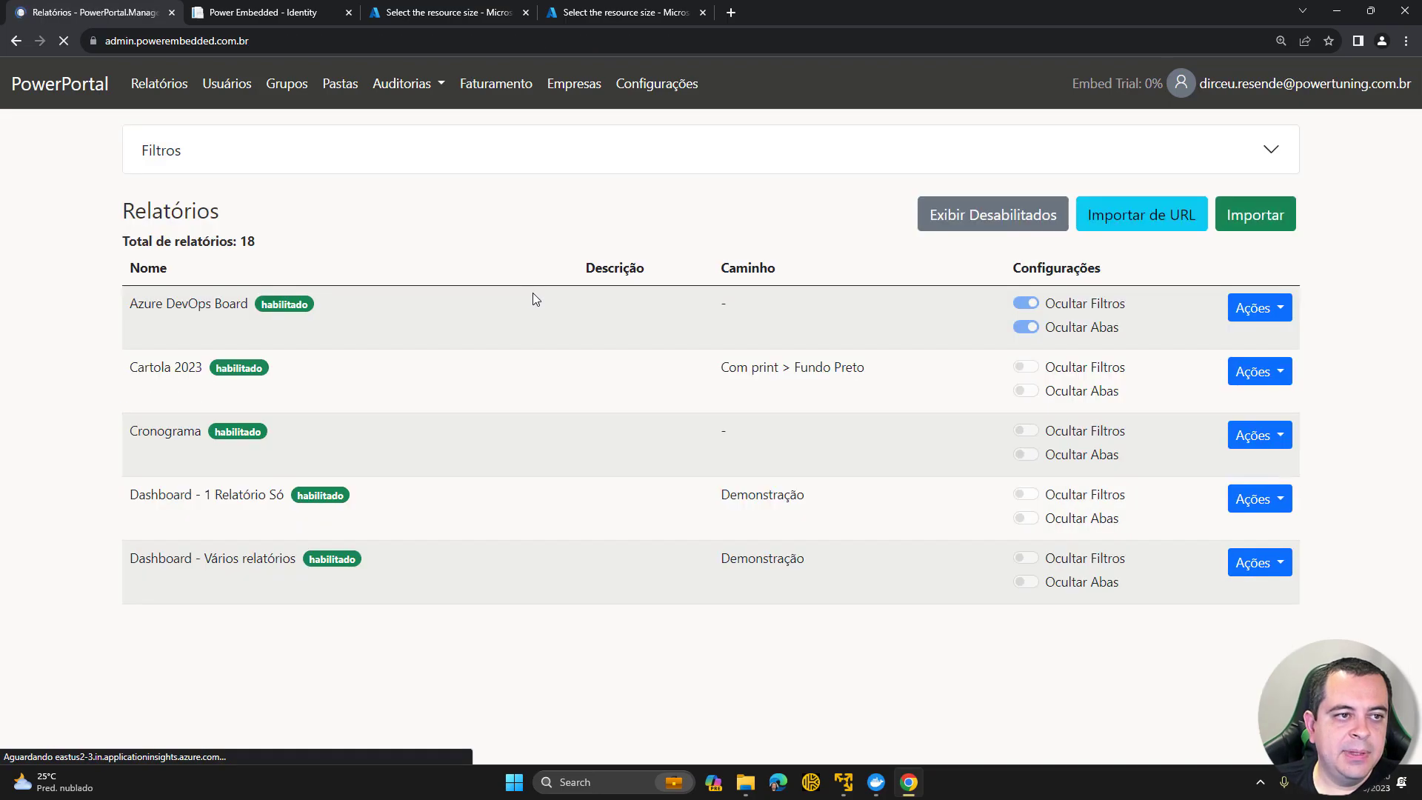
Step: Filter the report list by the suggested report name Azure DevOps Board
click(327, 154)
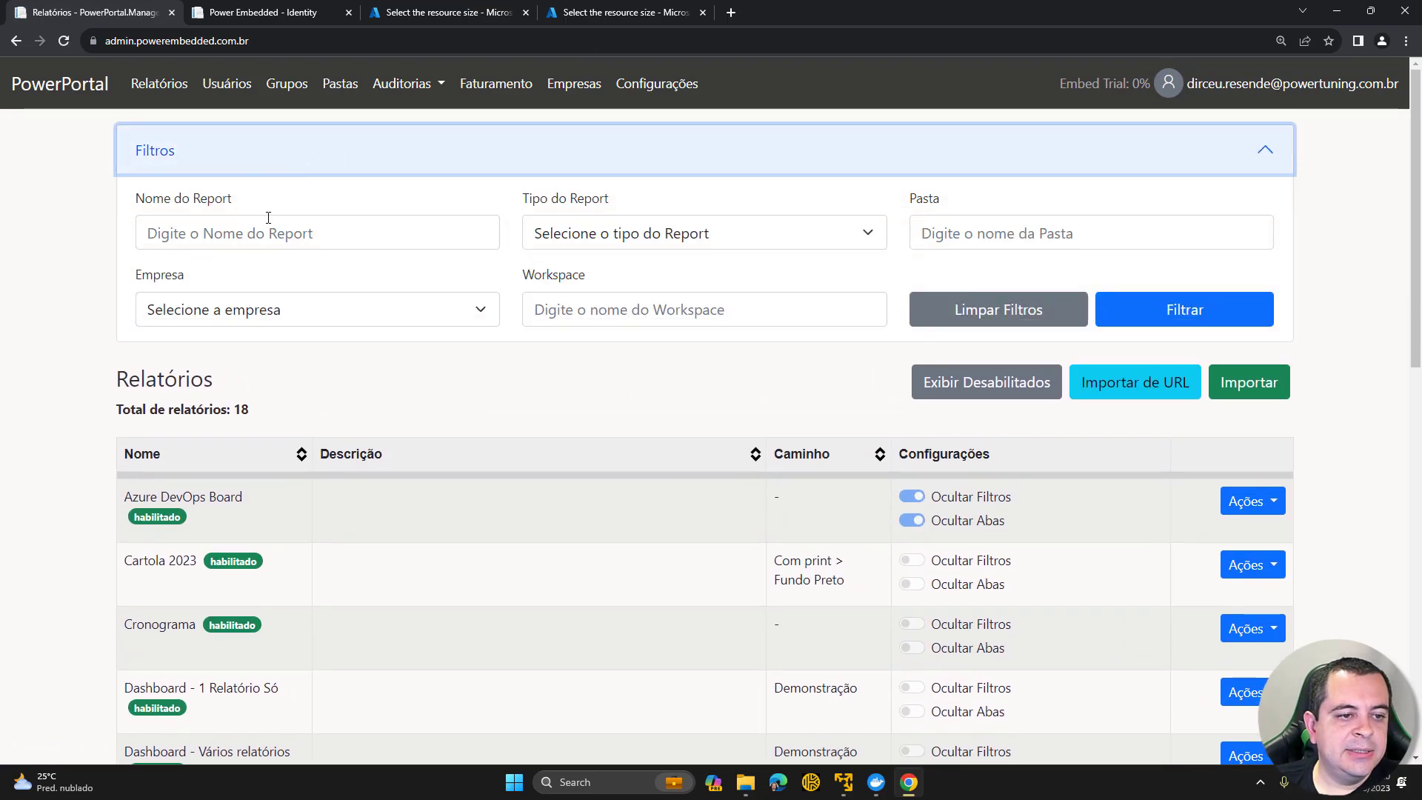
click(305, 232)
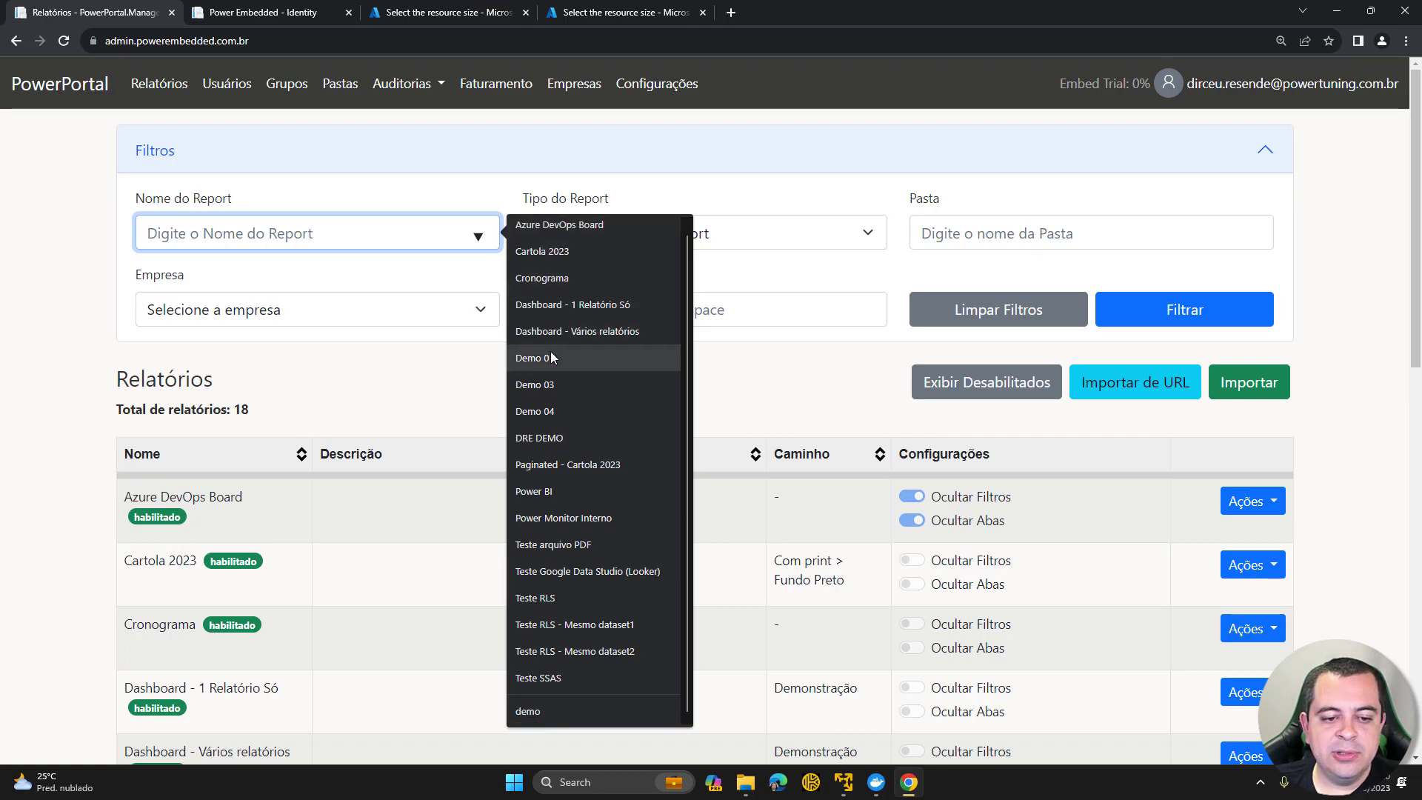
scroll(540, 647, down, 1)
scroll(548, 235, up, 1)
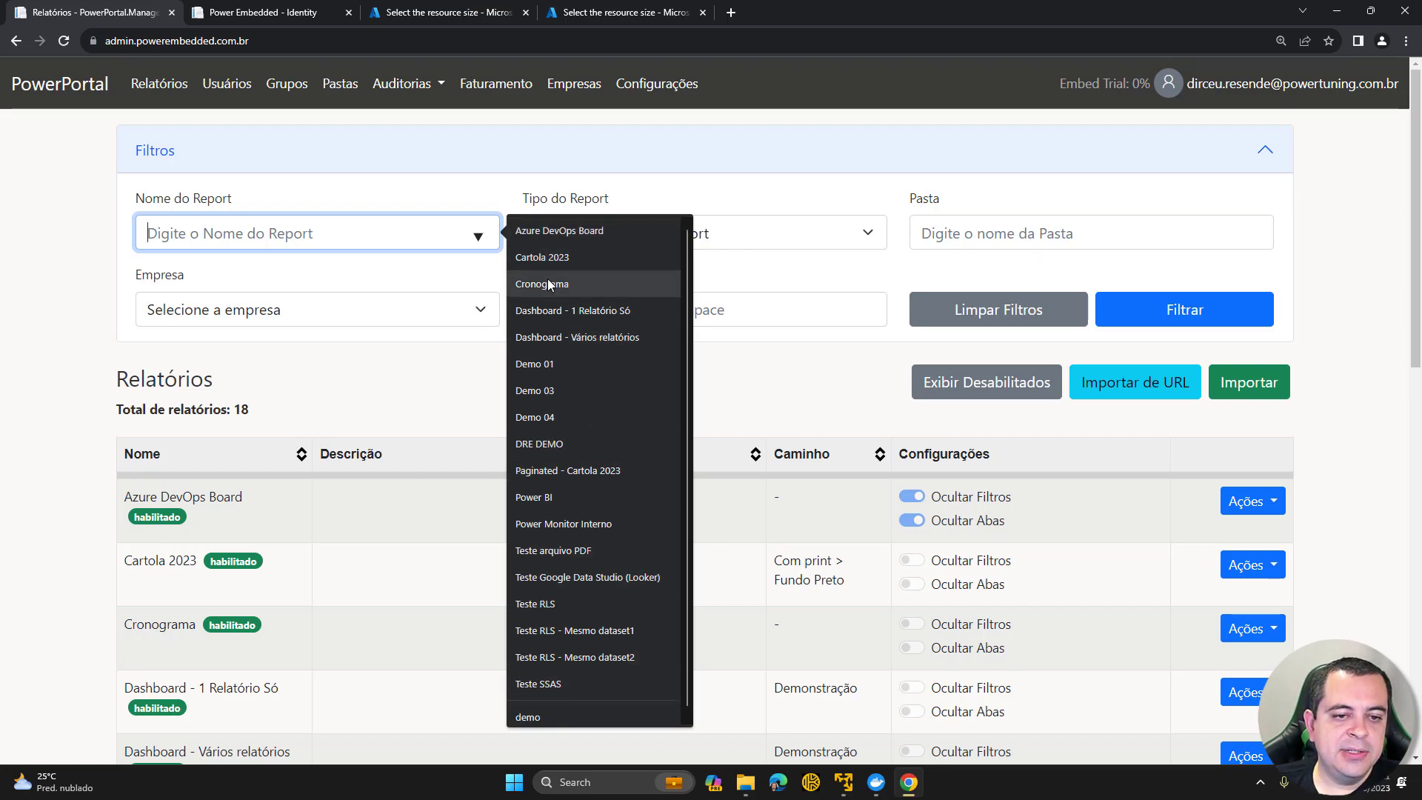
click(545, 236)
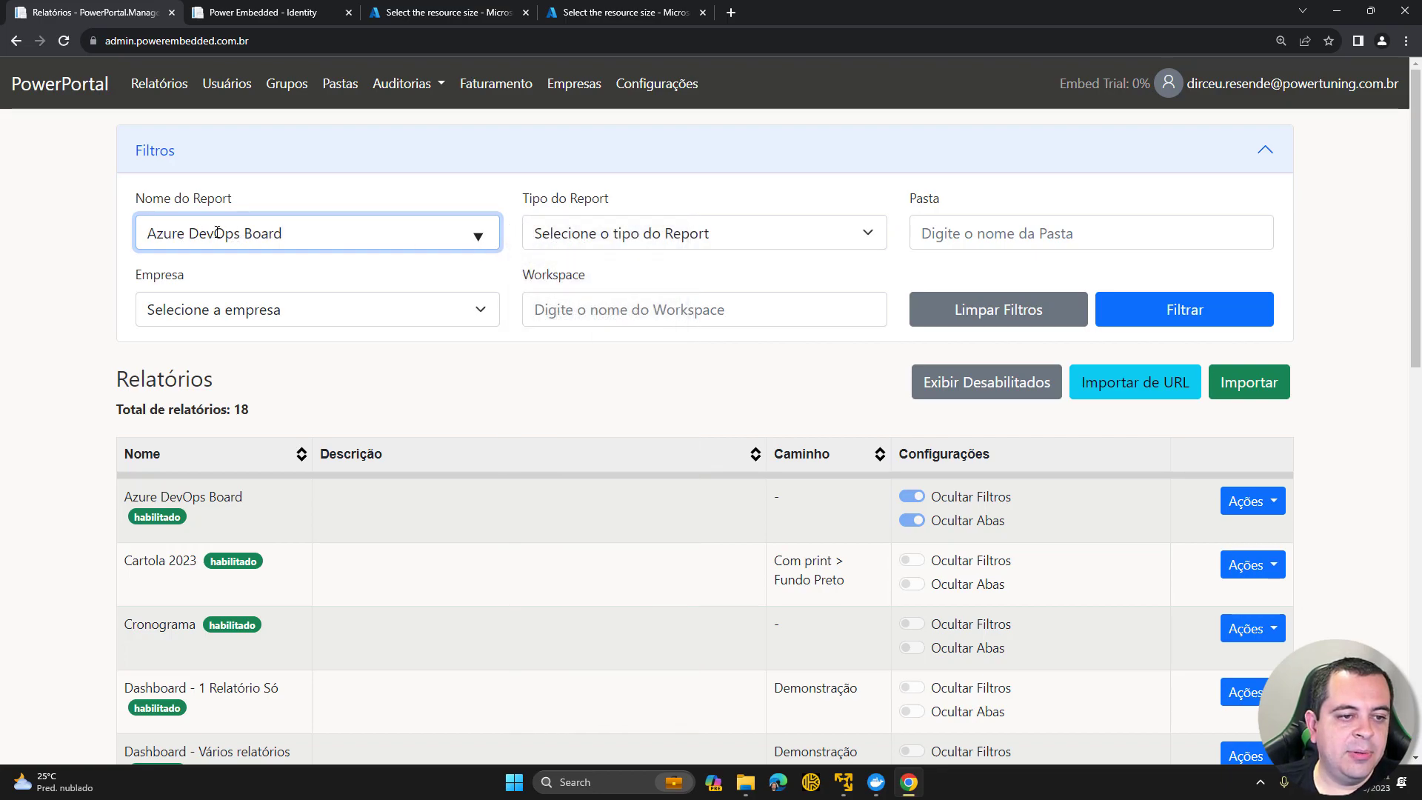
click(1145, 311)
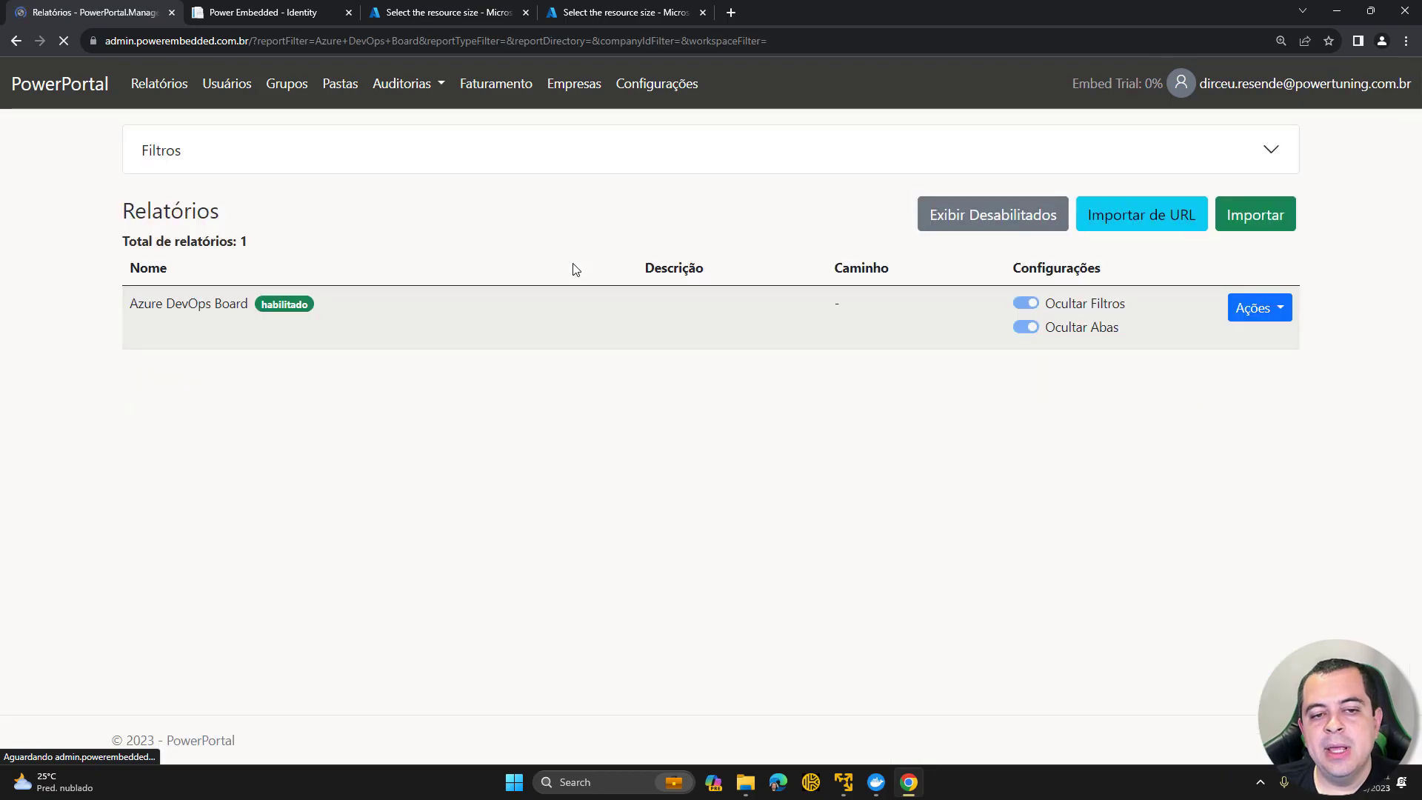
Step: Clear the report name filter and review the choices offered for the report type, without choosing one
click(419, 151)
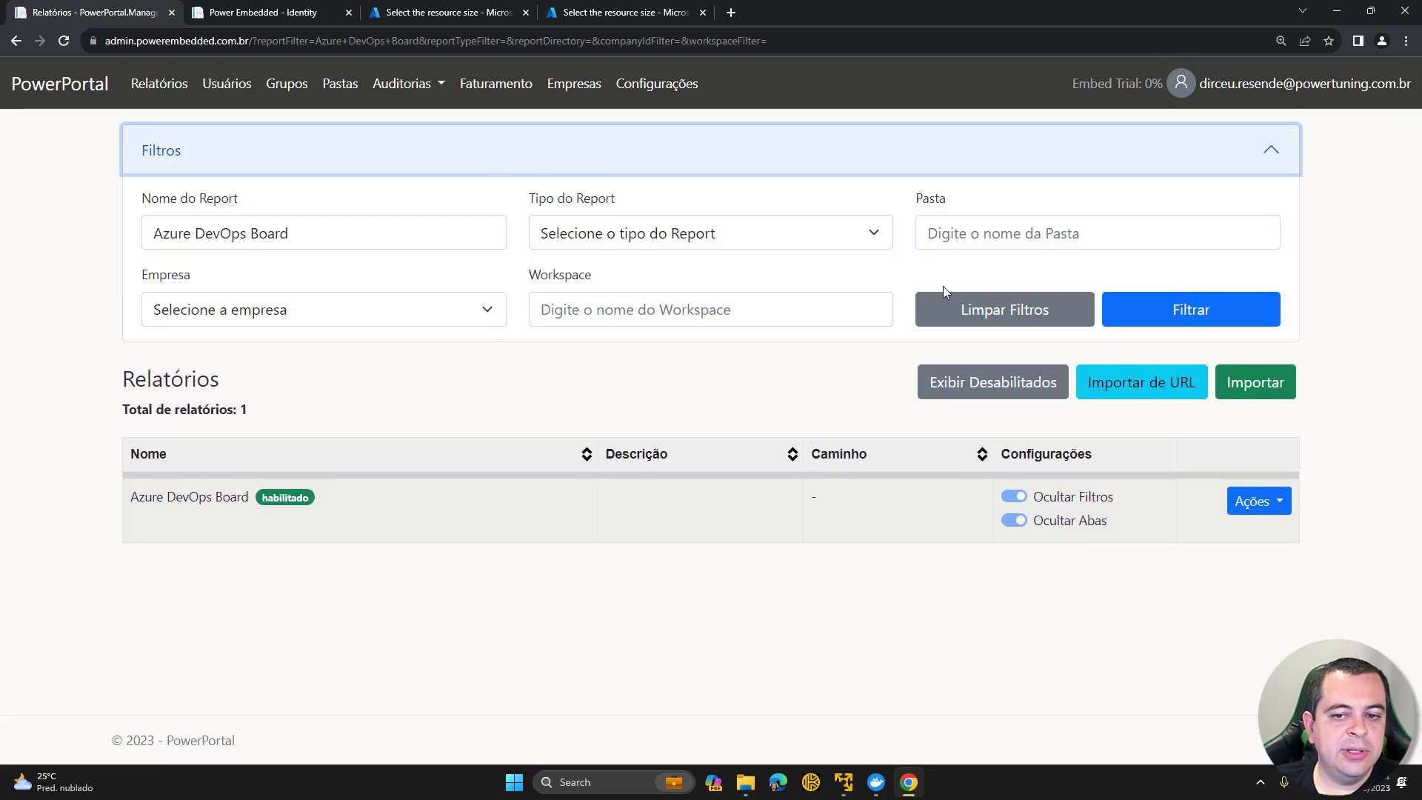
click(1002, 309)
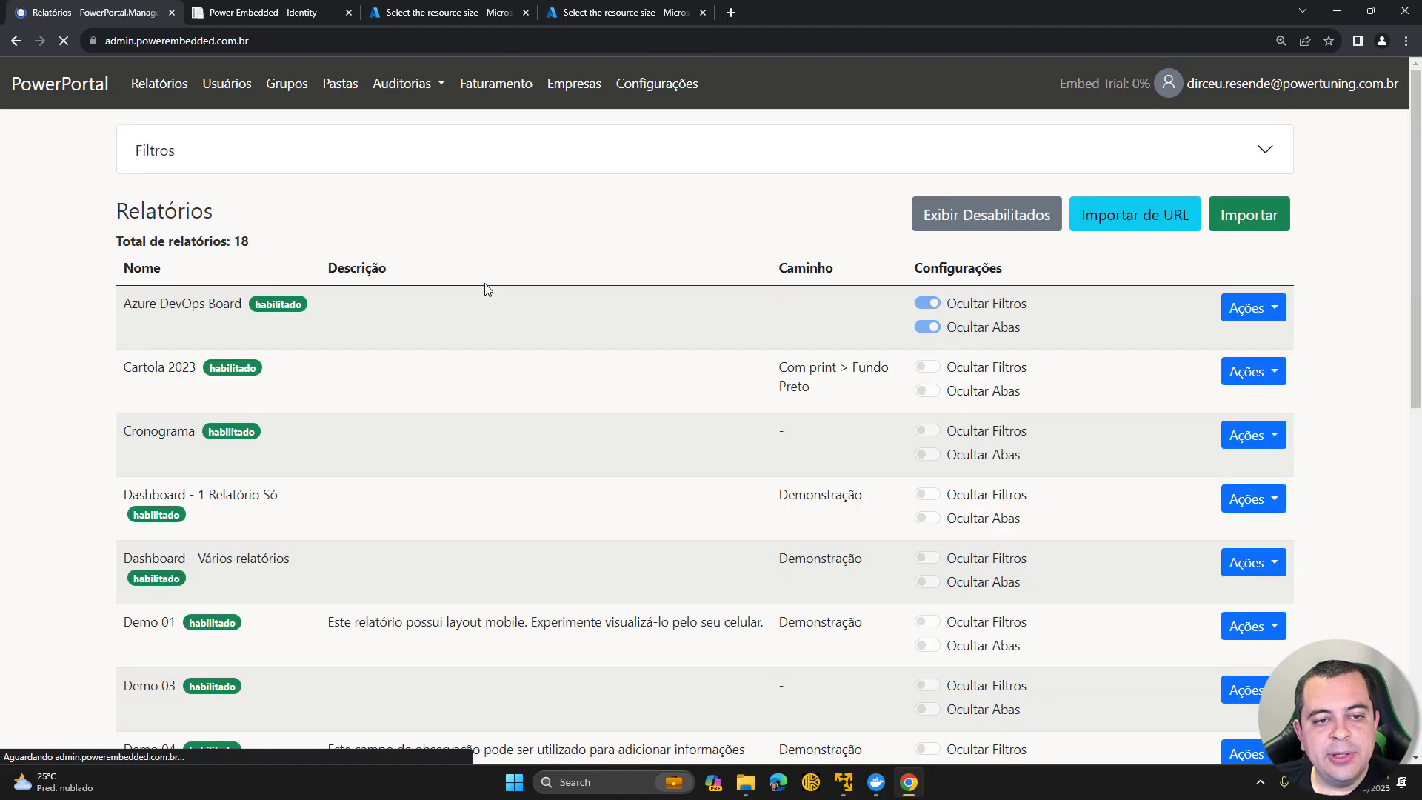
click(518, 167)
click(779, 246)
click(778, 249)
click(772, 243)
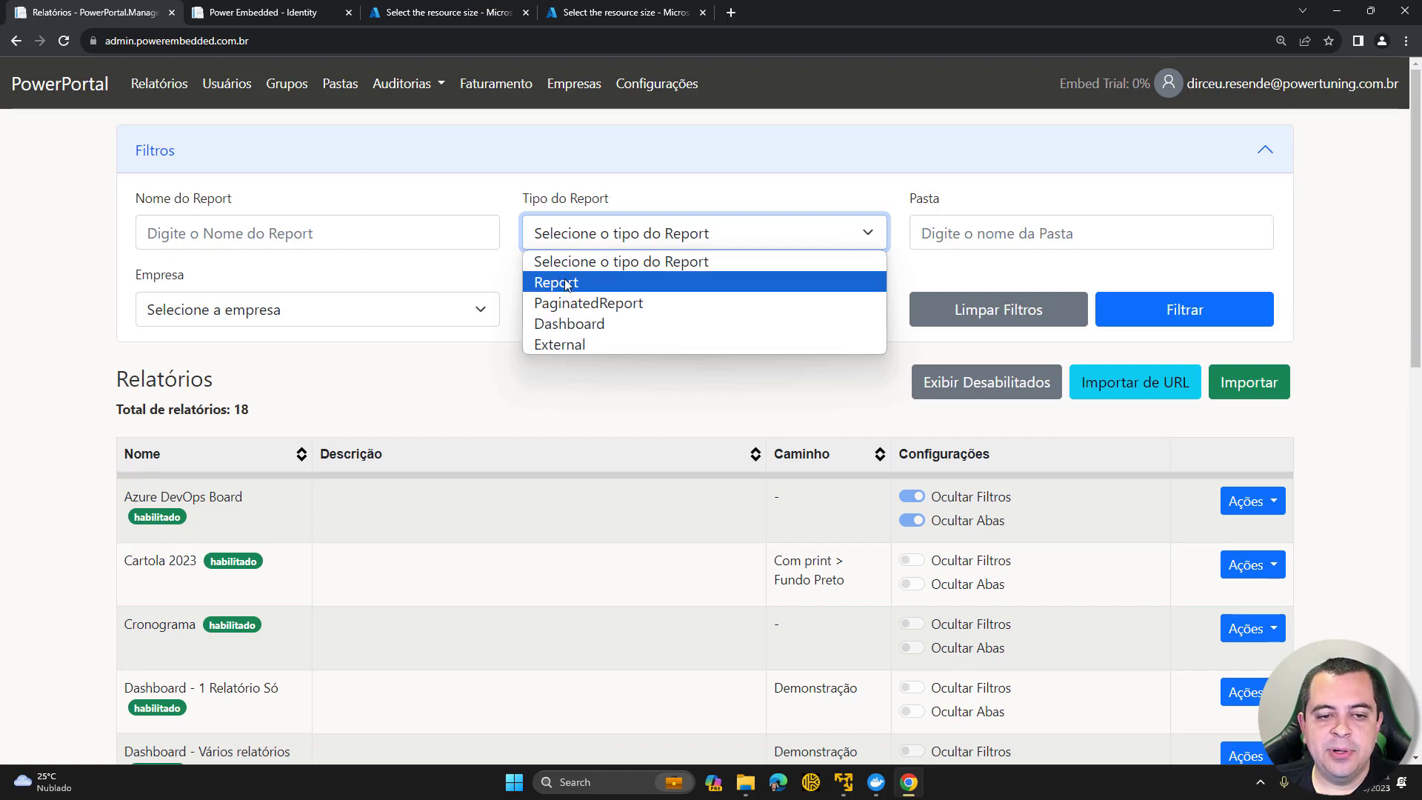
click(619, 198)
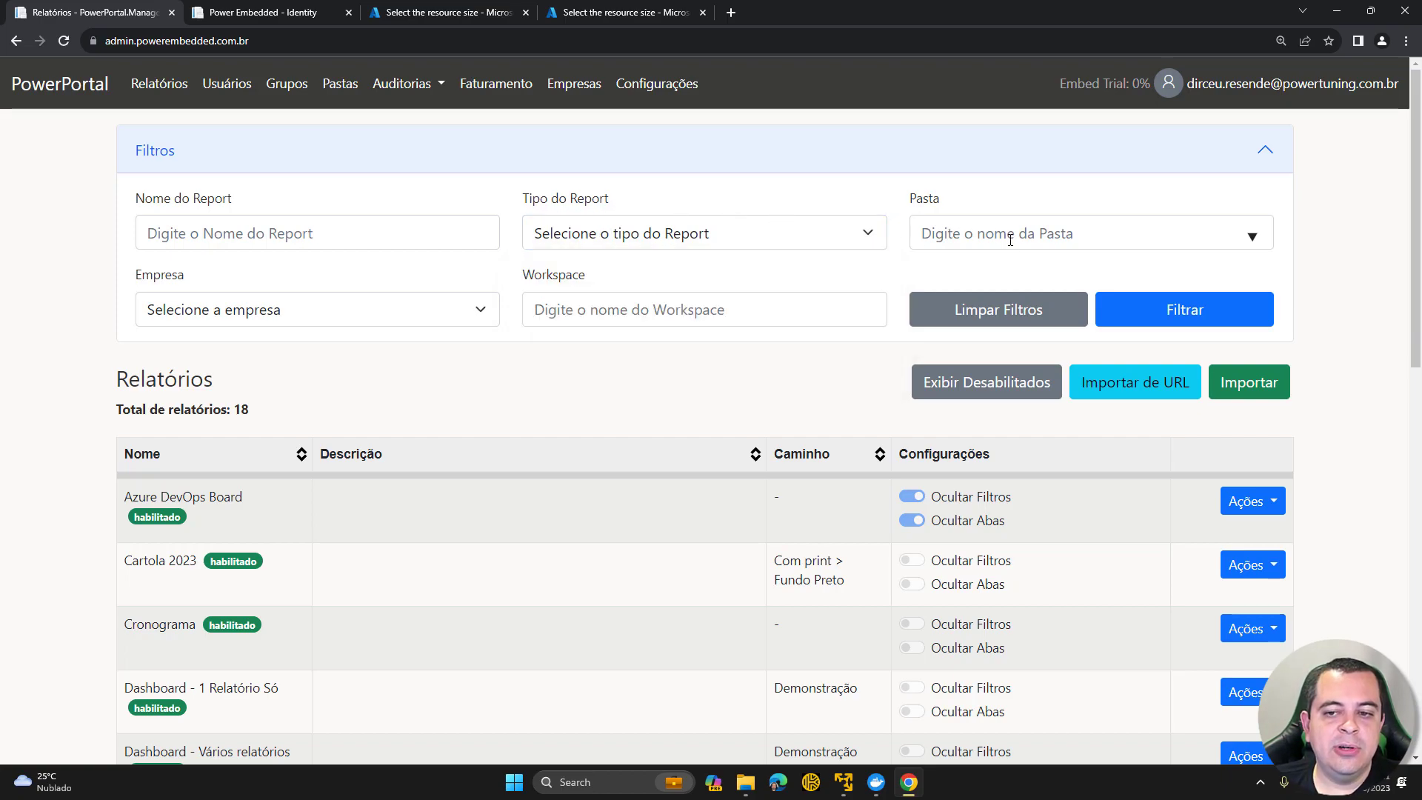
Step: Review the folder, company and workspace choices in the report filters without choosing any, and collapse the filter section
click(1273, 236)
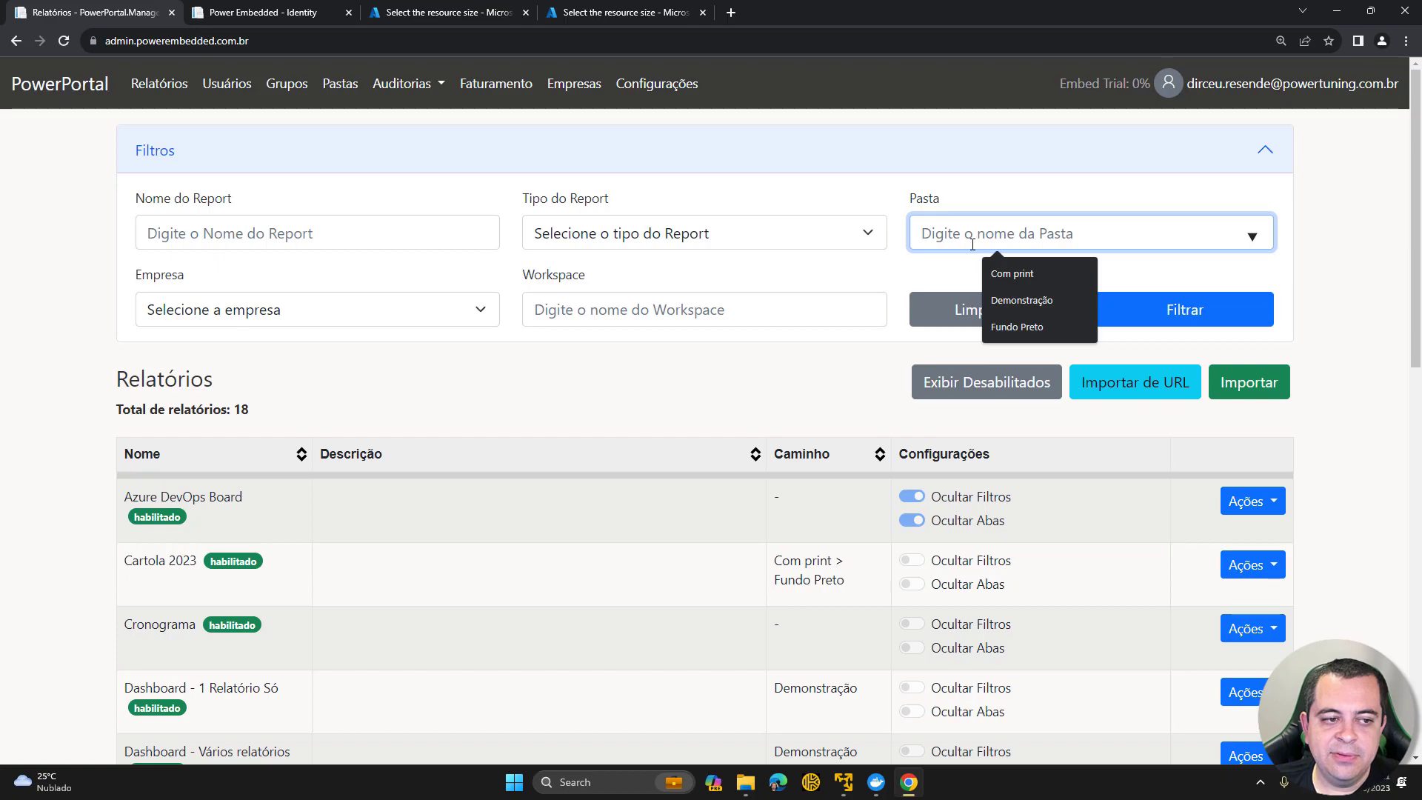
click(479, 308)
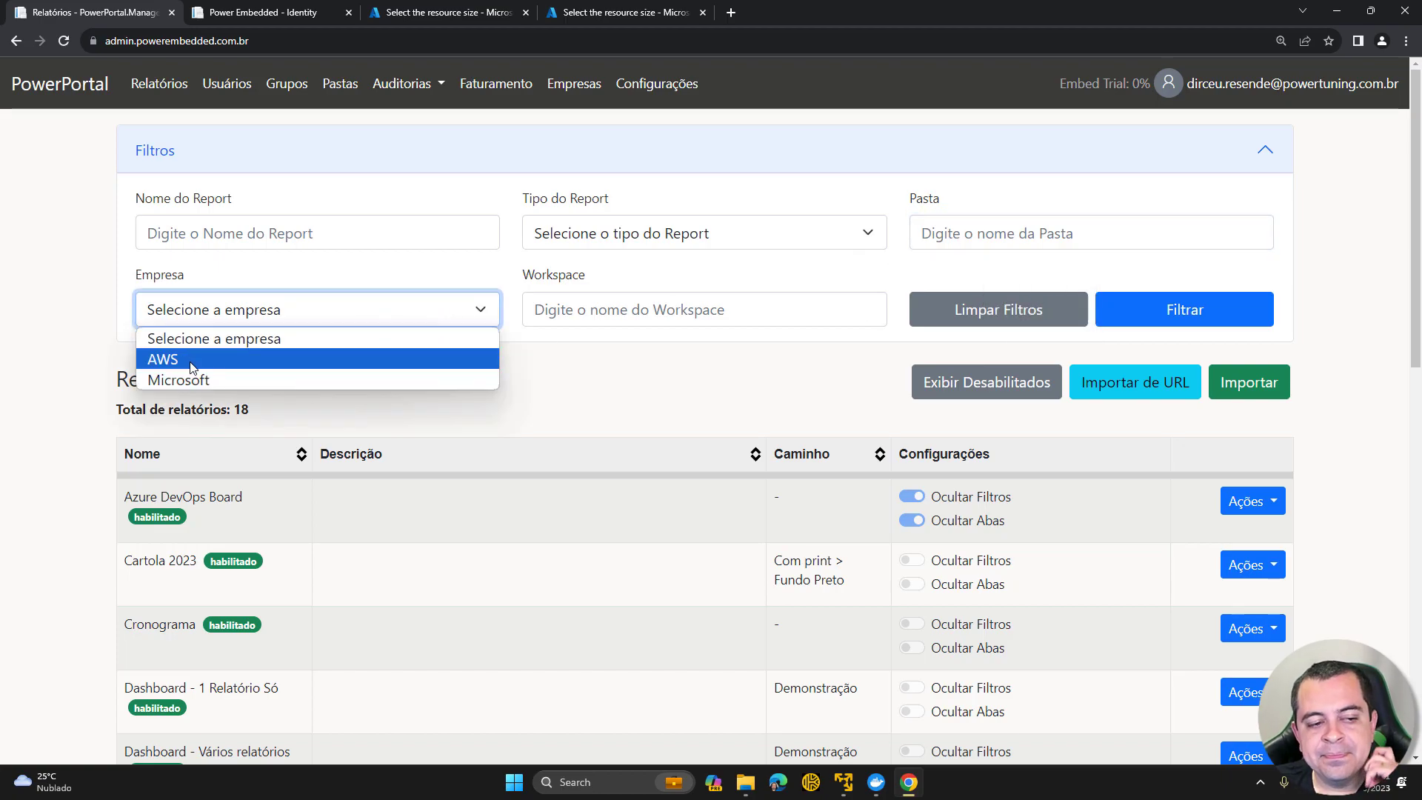
click(198, 281)
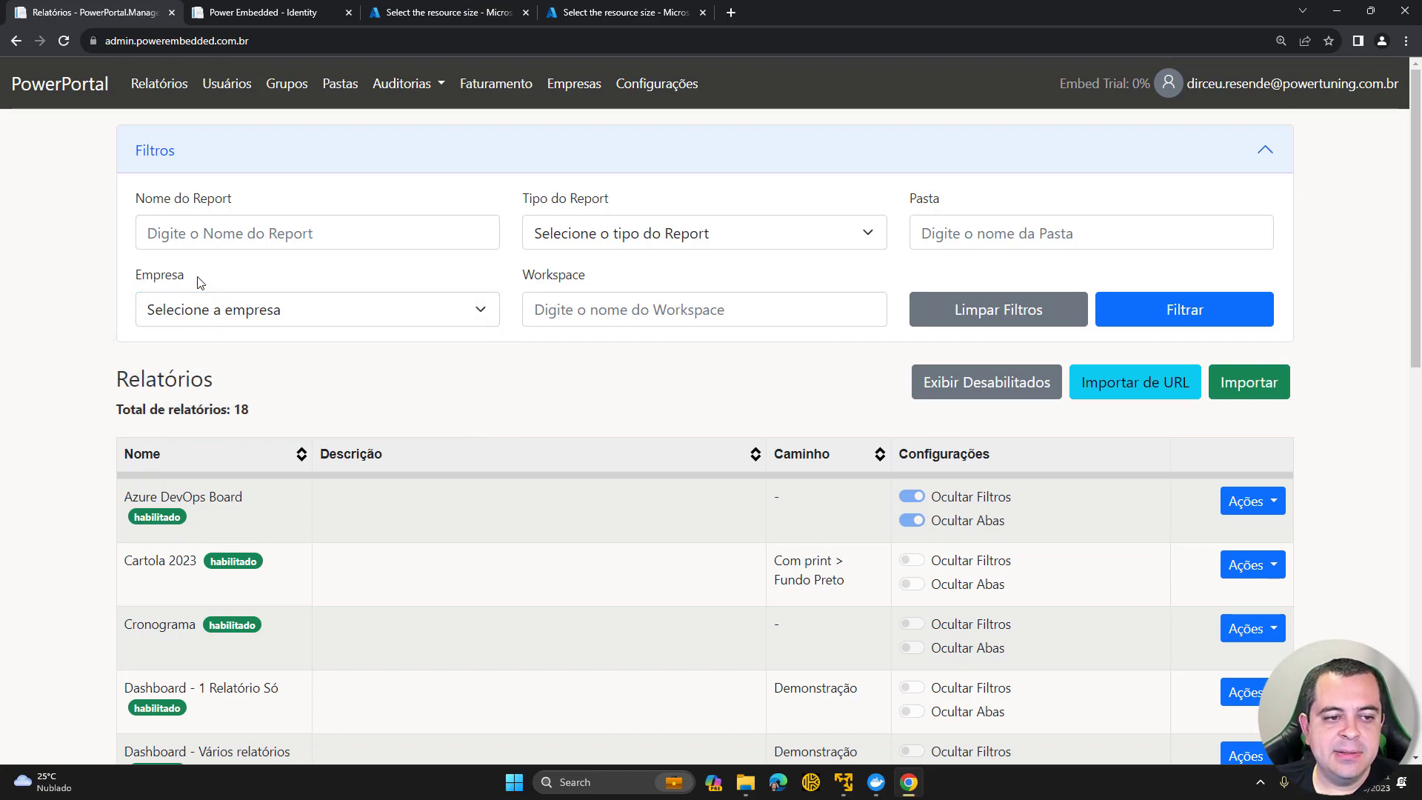
click(850, 310)
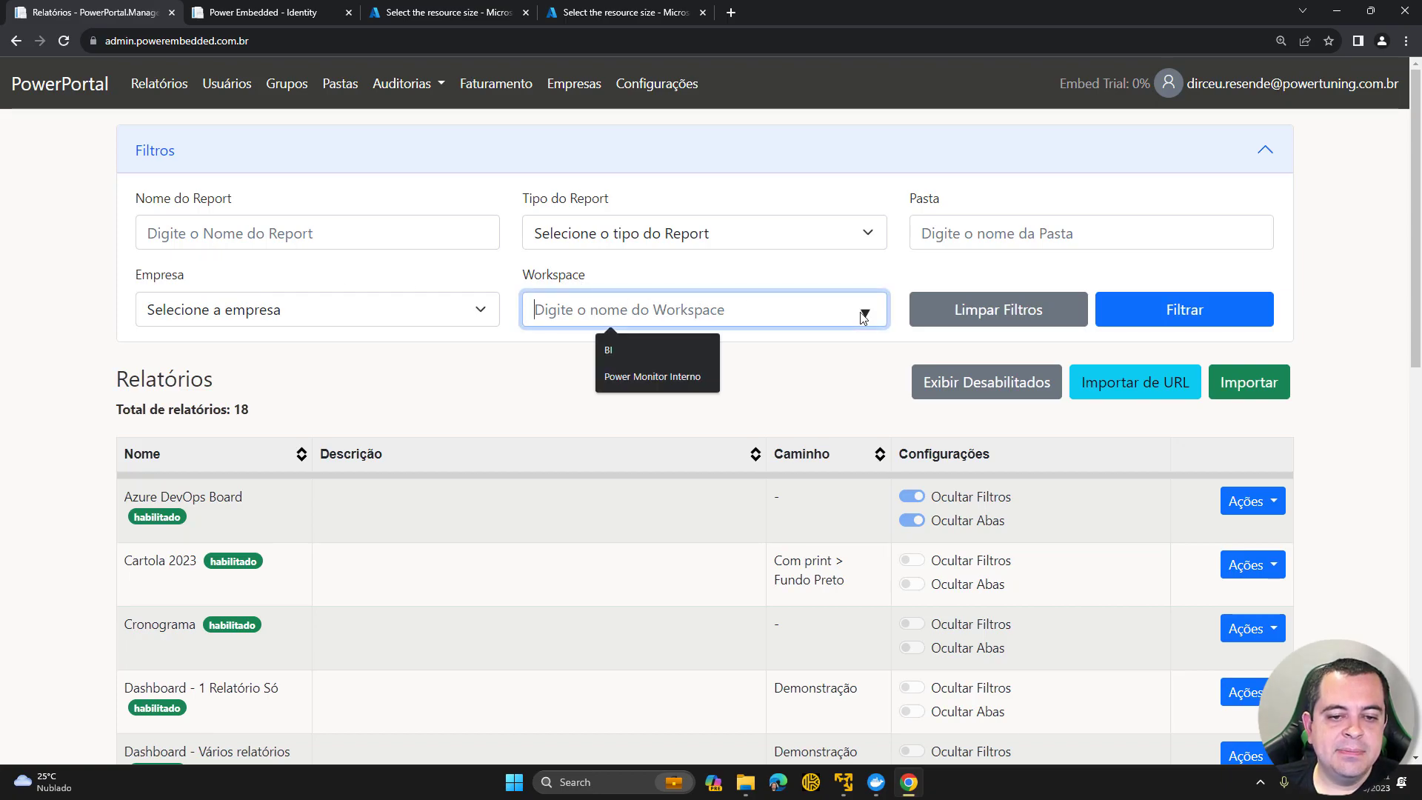
key(shift+Tab)
click(627, 297)
click(624, 278)
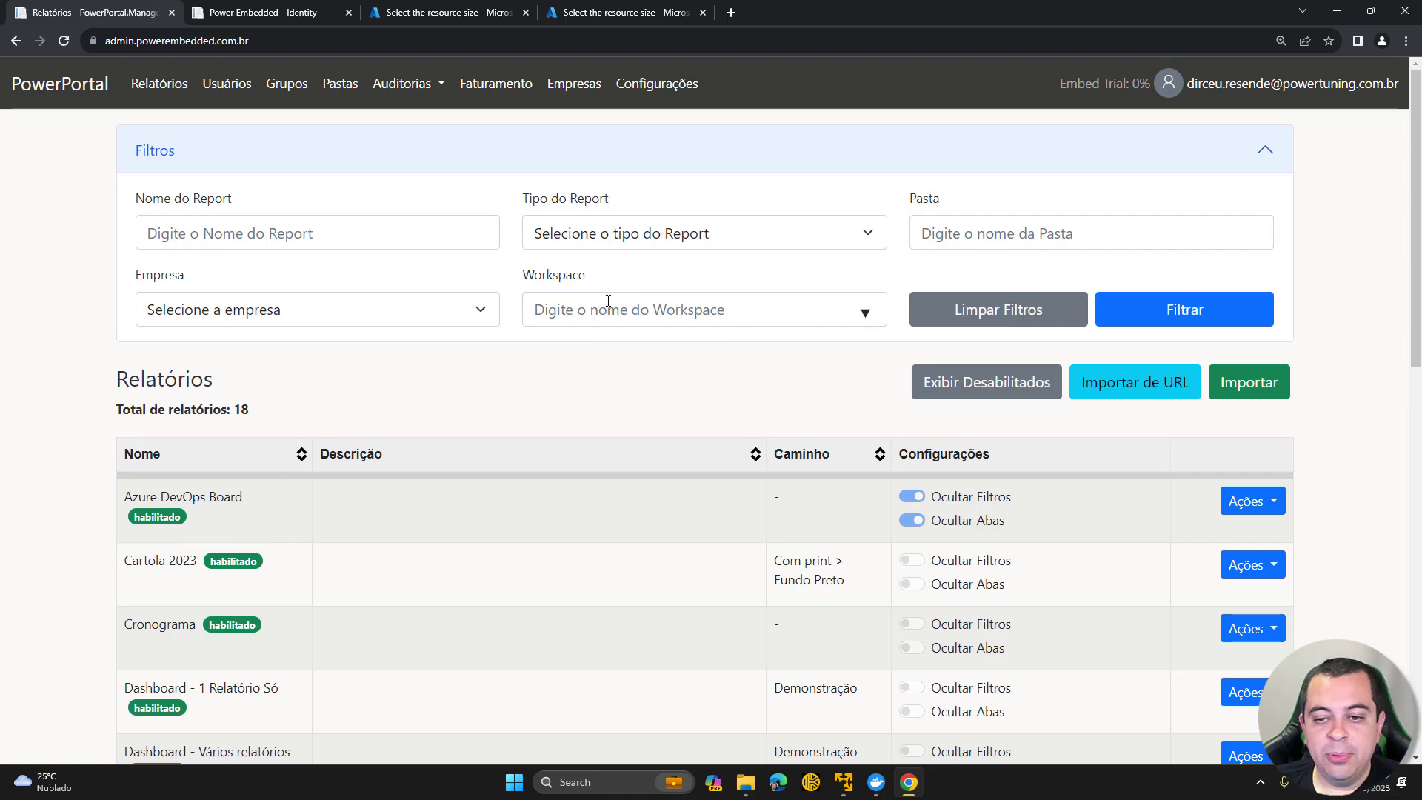
click(1265, 149)
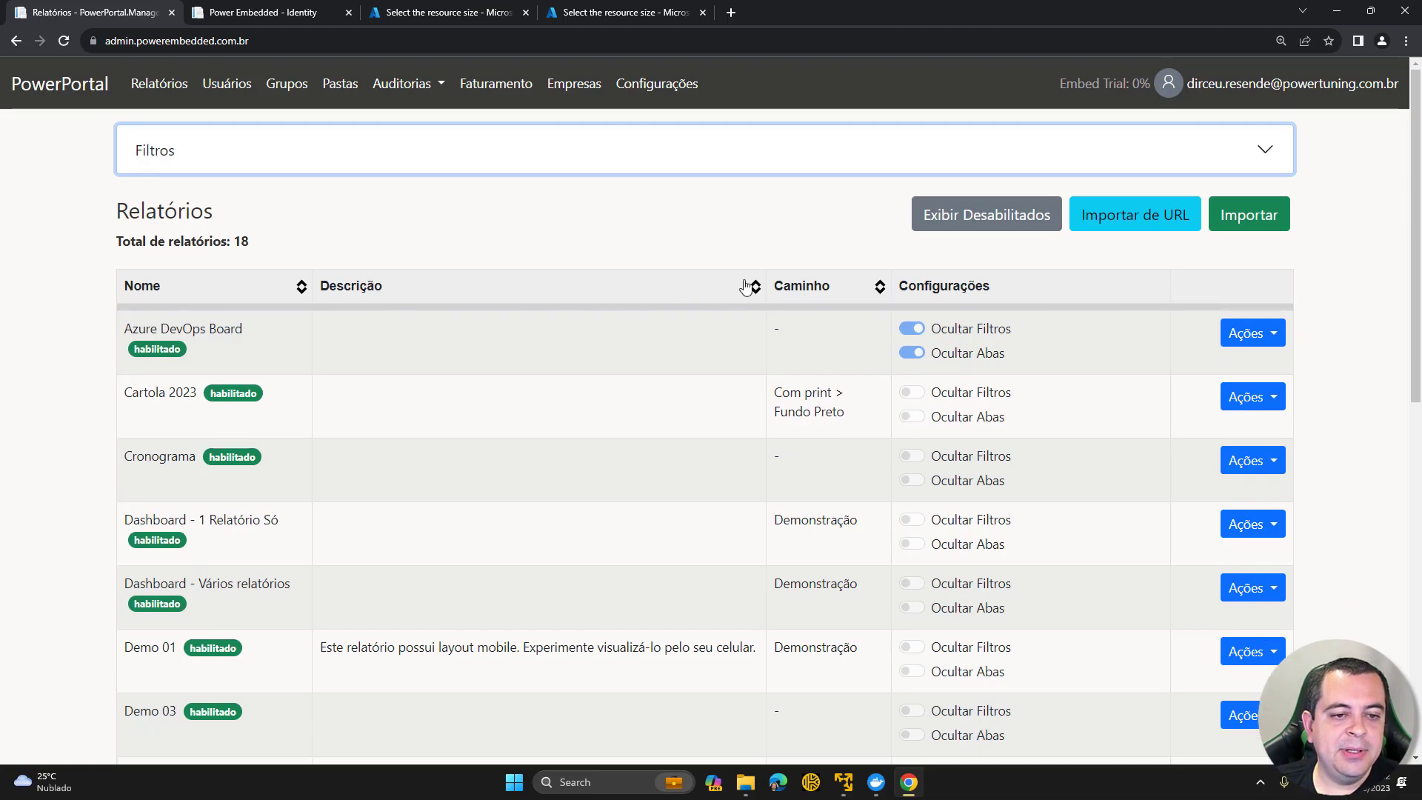
click(448, 163)
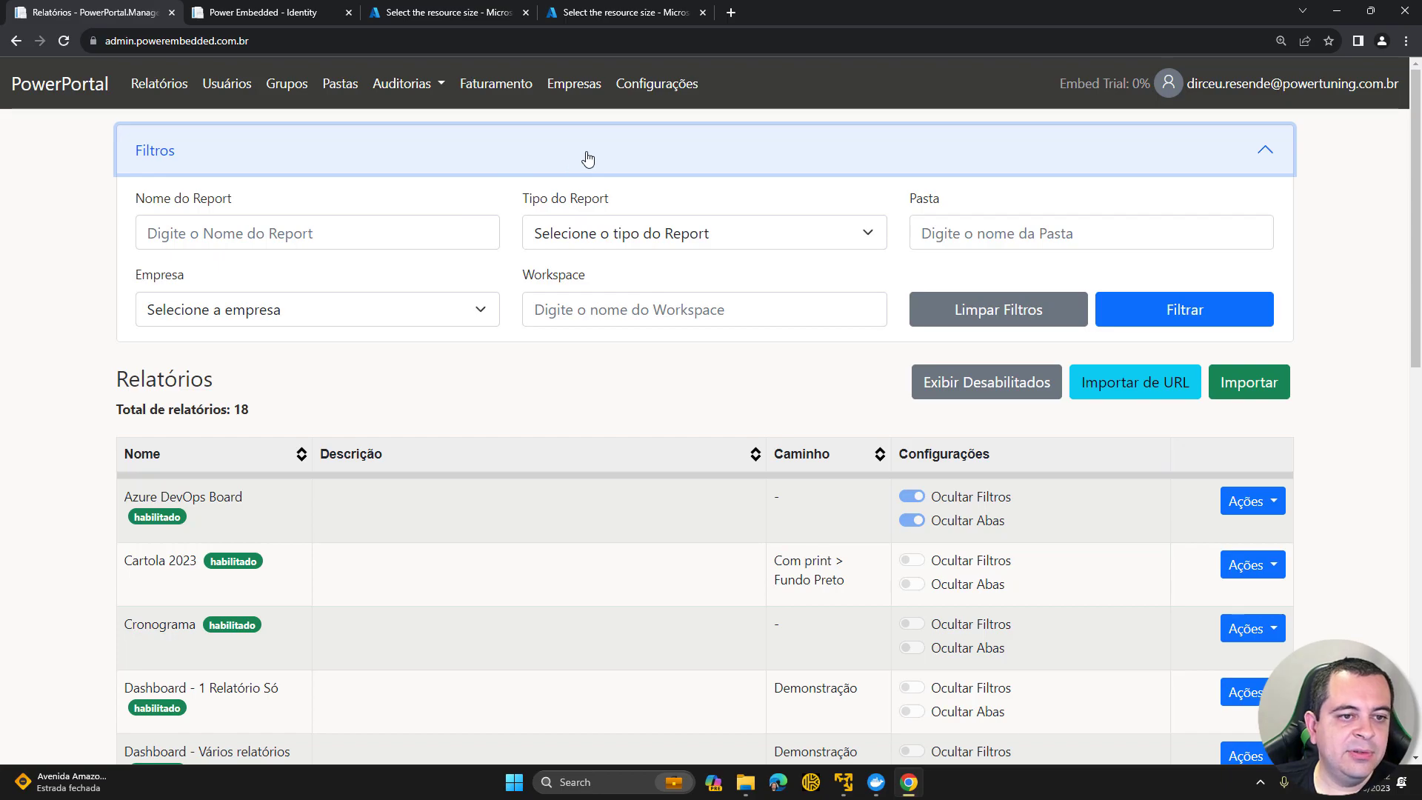
click(659, 150)
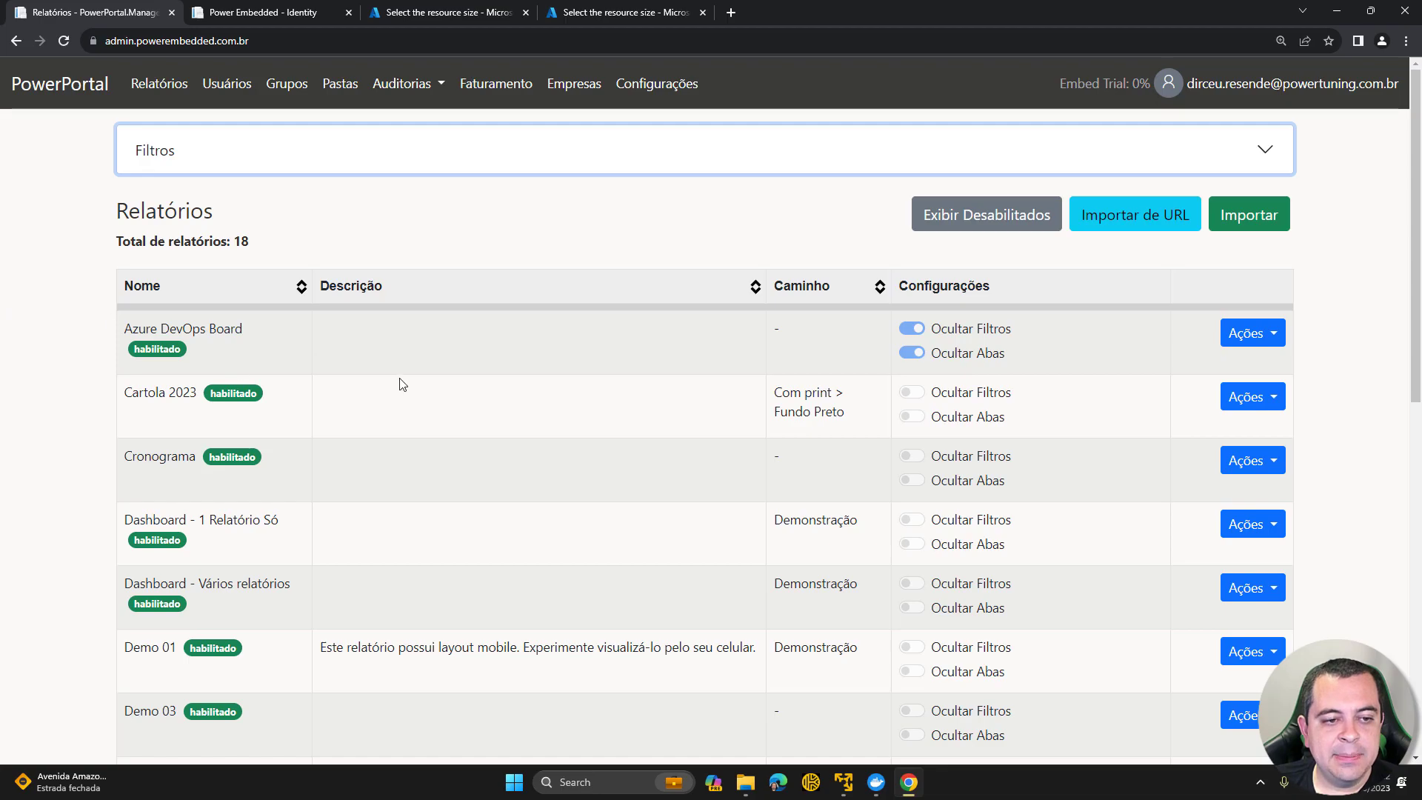
Step: Filter the report table's Nome column by "demo", and clear that column filter again
click(387, 307)
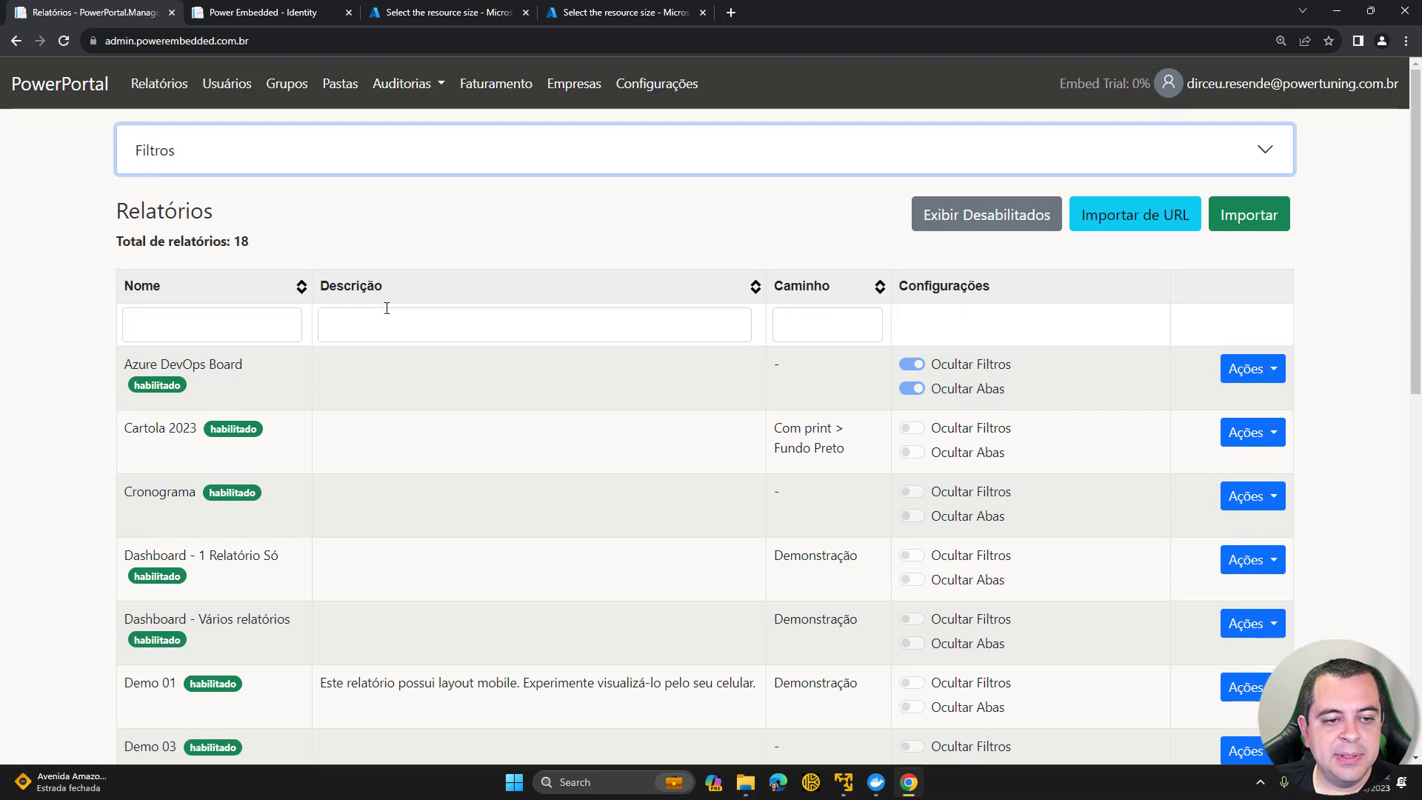
click(266, 326)
text(demo)
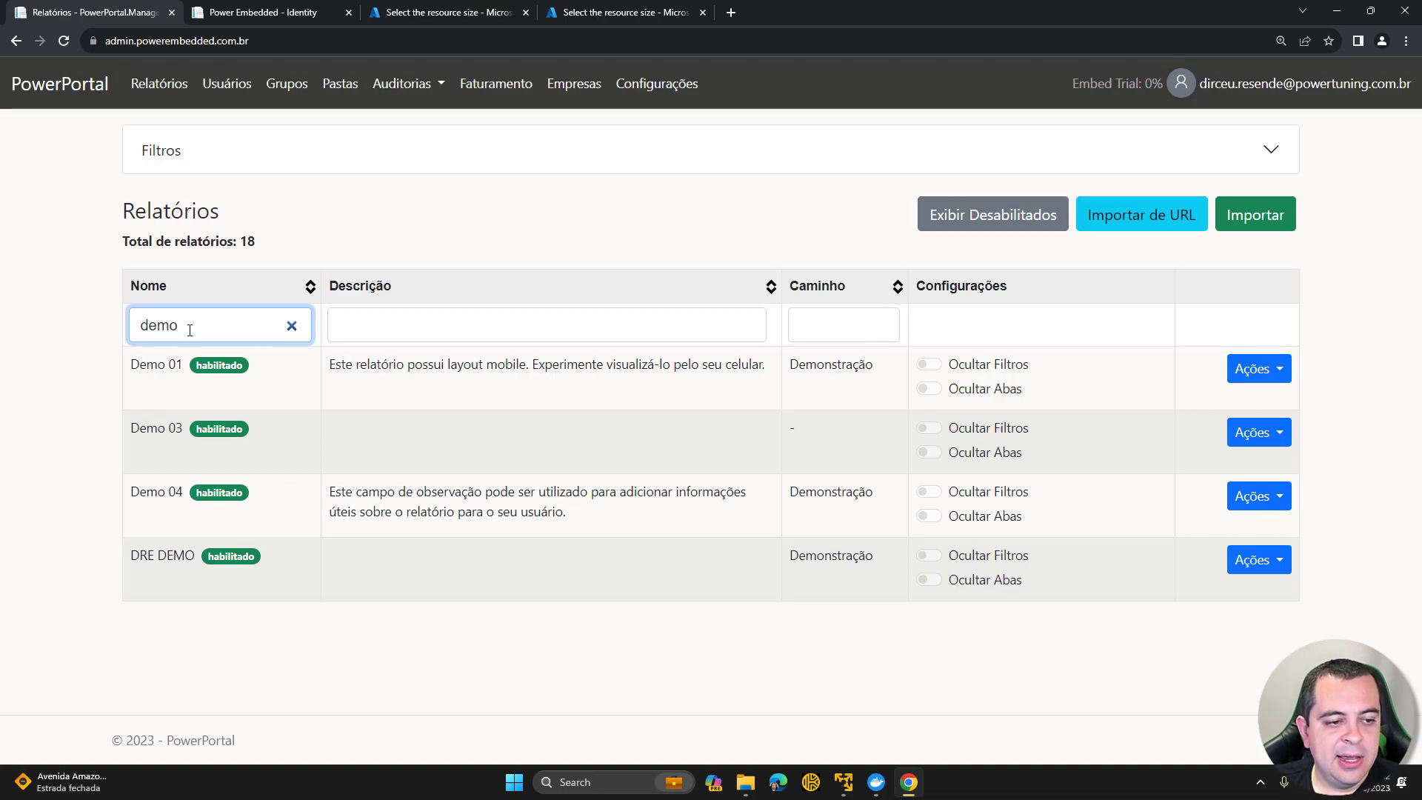
drag(190, 330, 105, 337)
key(BackSpace)
Step: Filter the report table's Descrição column by "mobile", and clear that column filter again
click(421, 326)
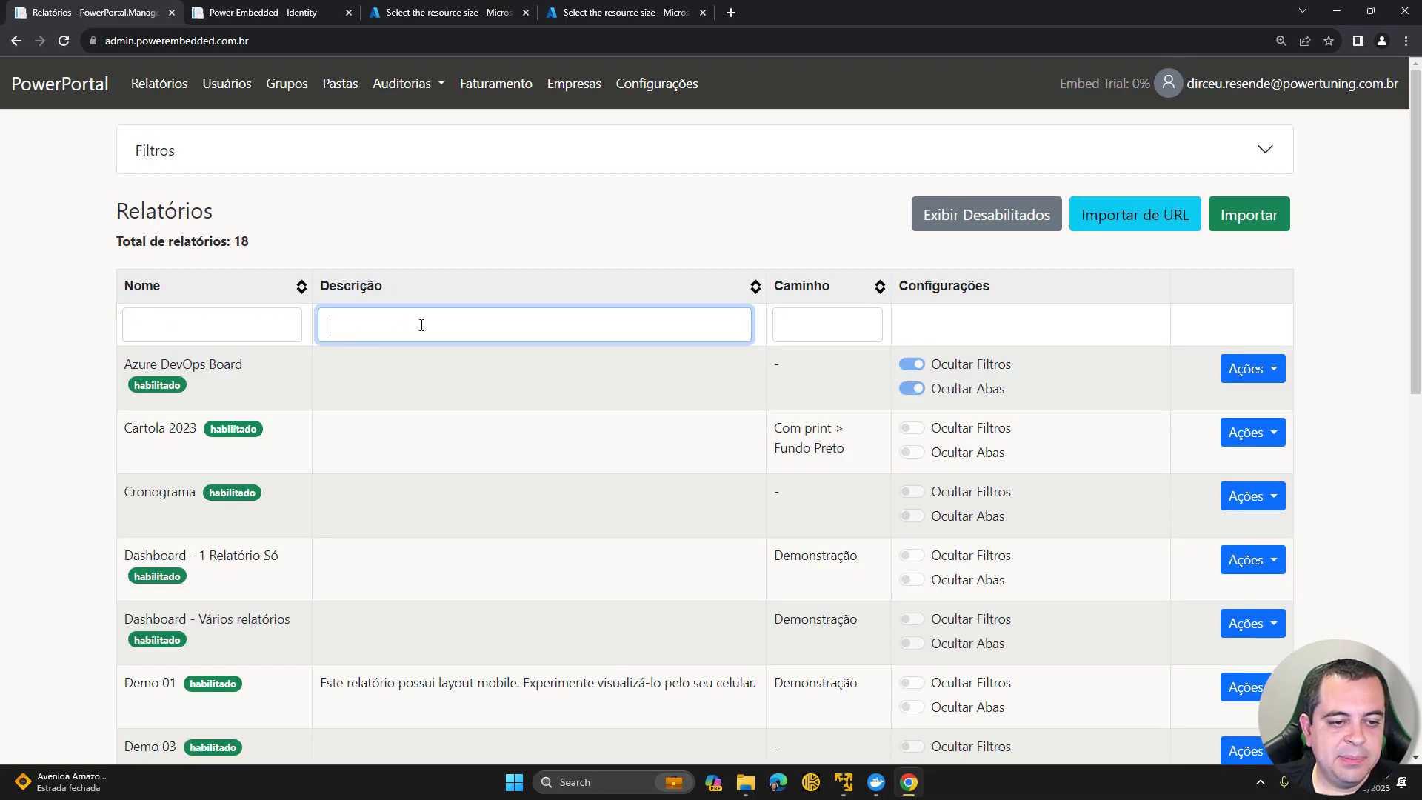
text(mobile)
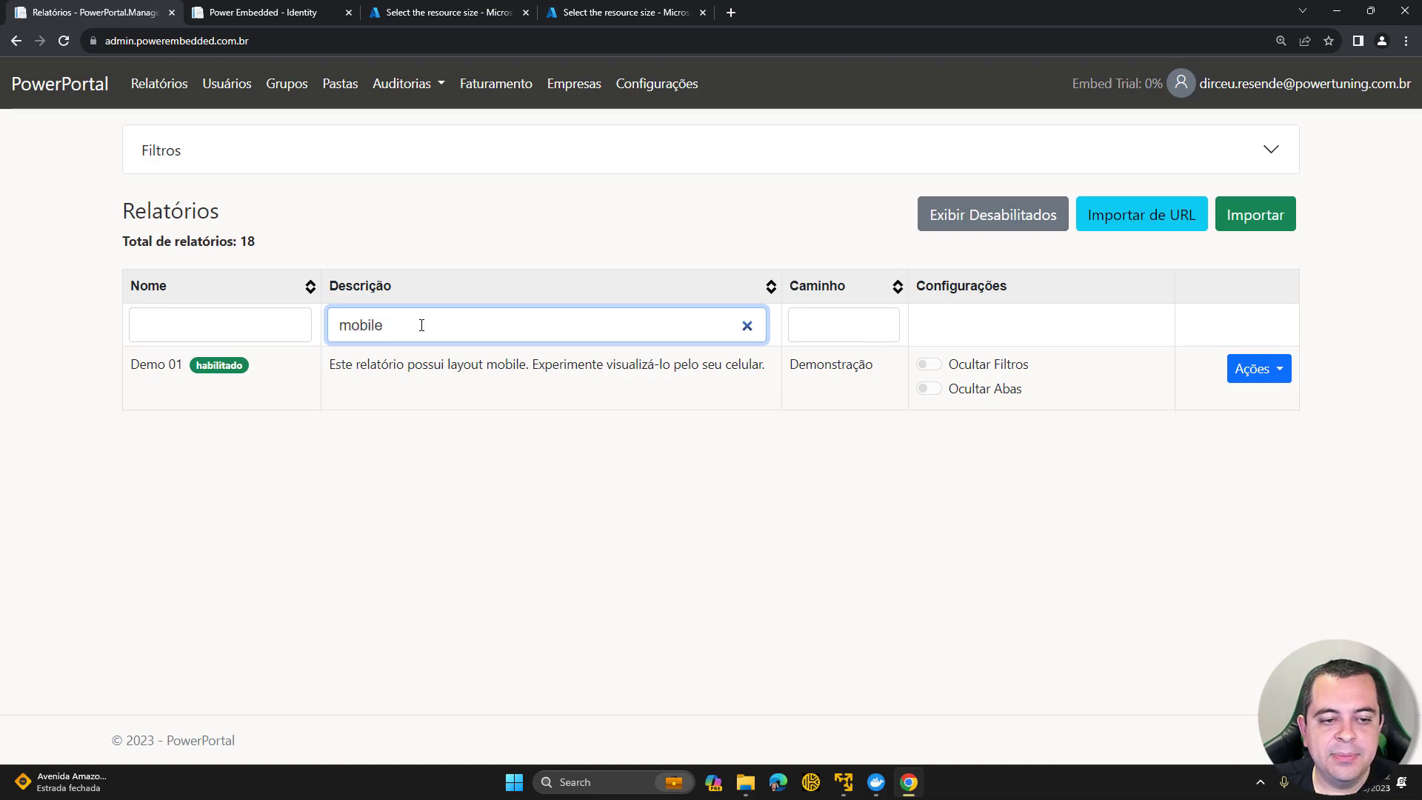
key(ctrl+a)
key(BackSpace)
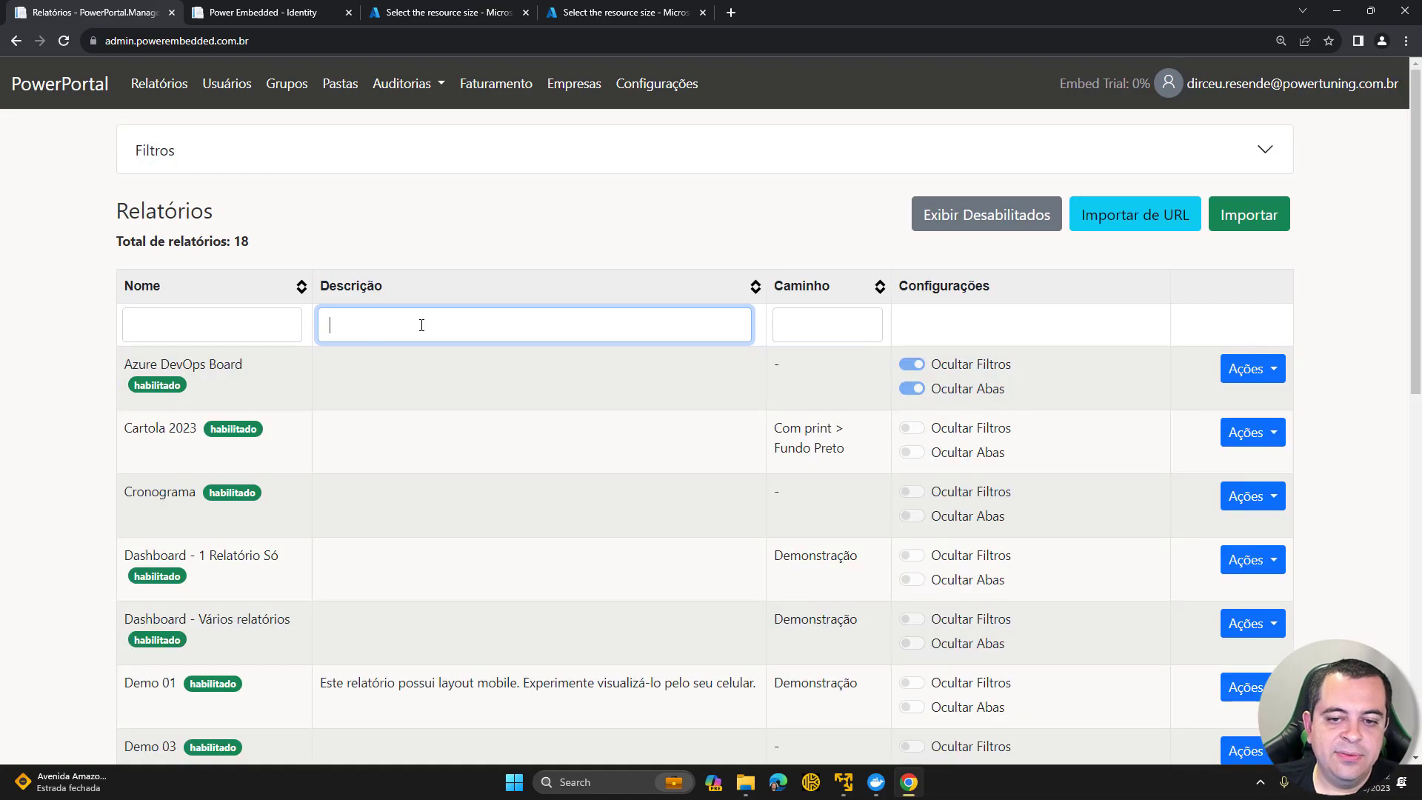
Step: Review the path choices in the Caminho column filter and leave it without choosing one
click(850, 333)
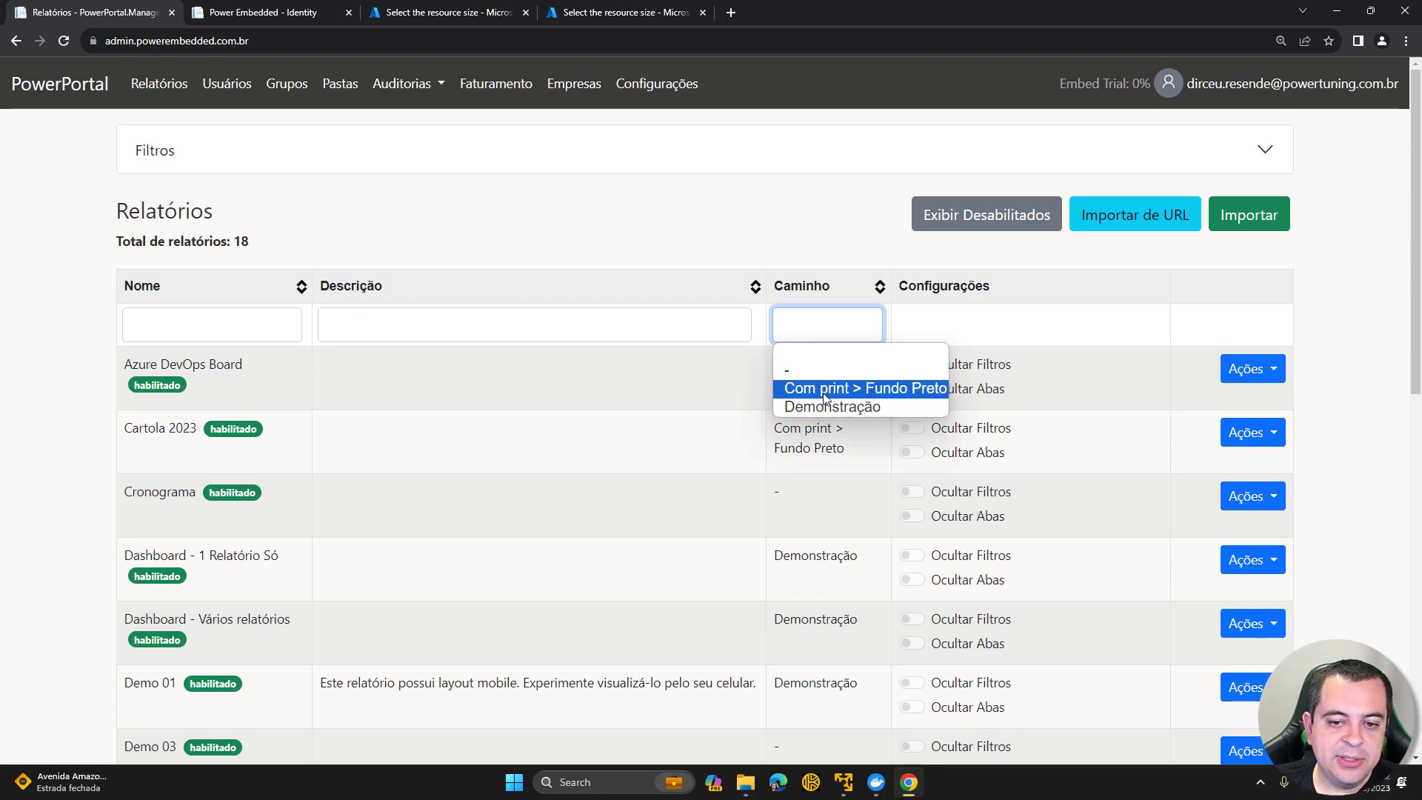
click(825, 330)
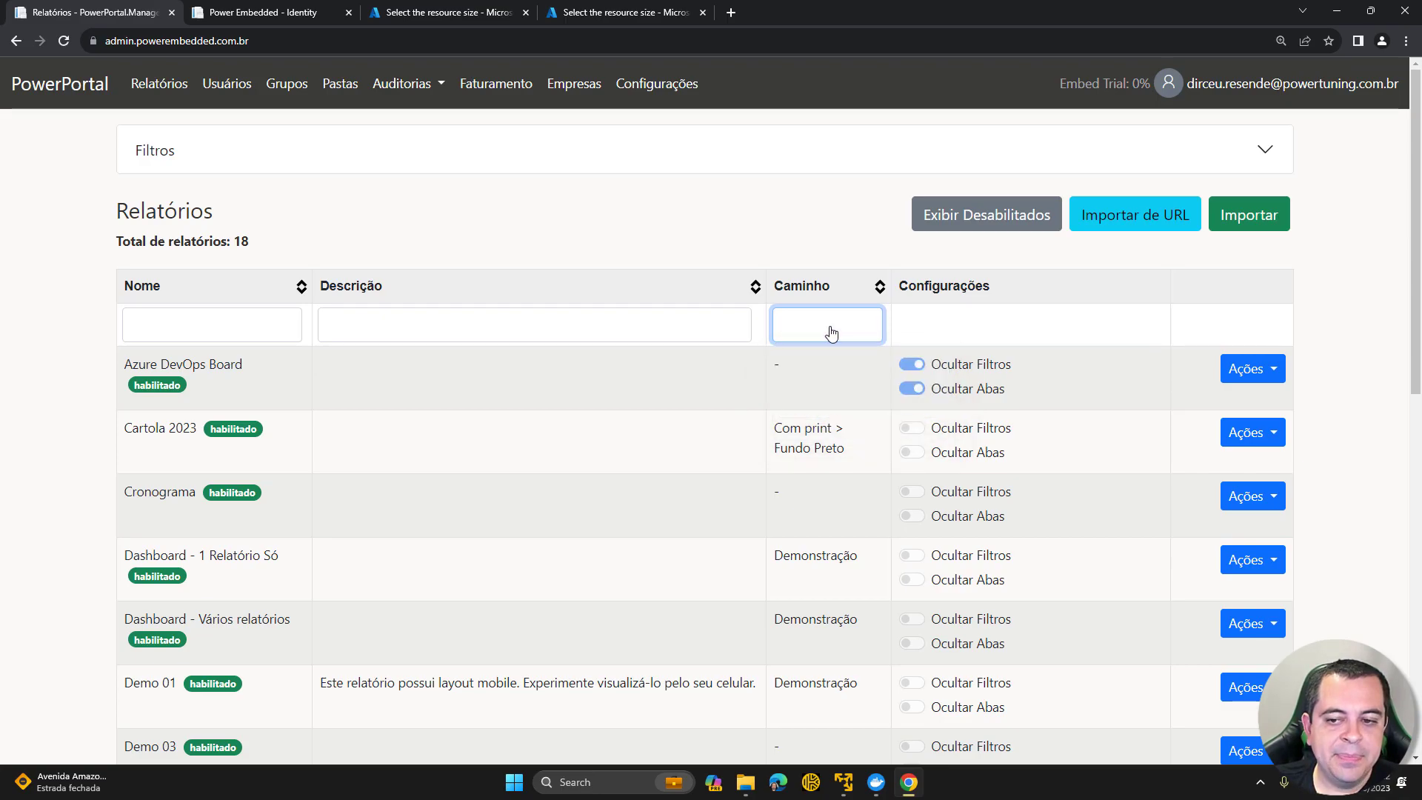
click(714, 251)
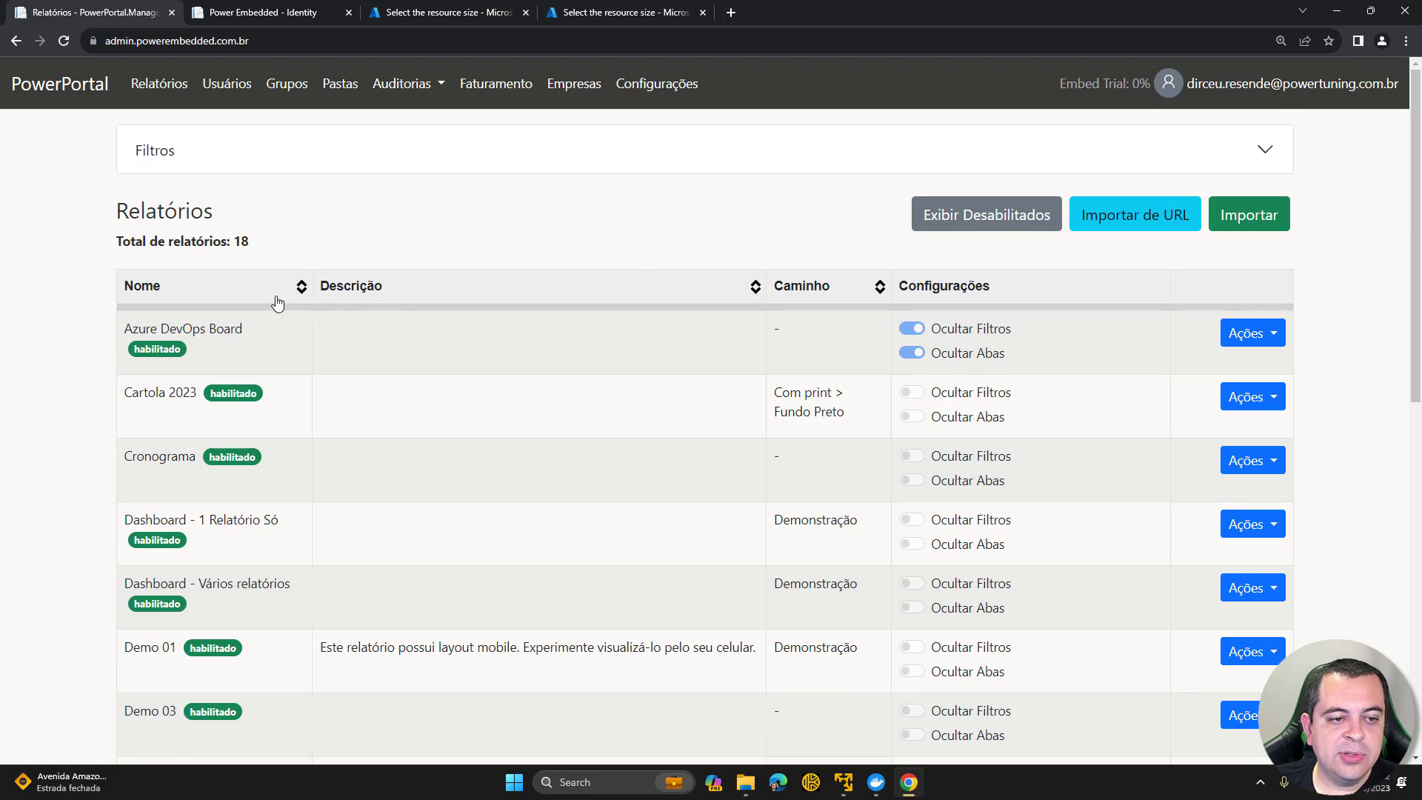
Step: Sort the report table by Caminho, by Descrição, and finally by Nome in ascending order
click(815, 298)
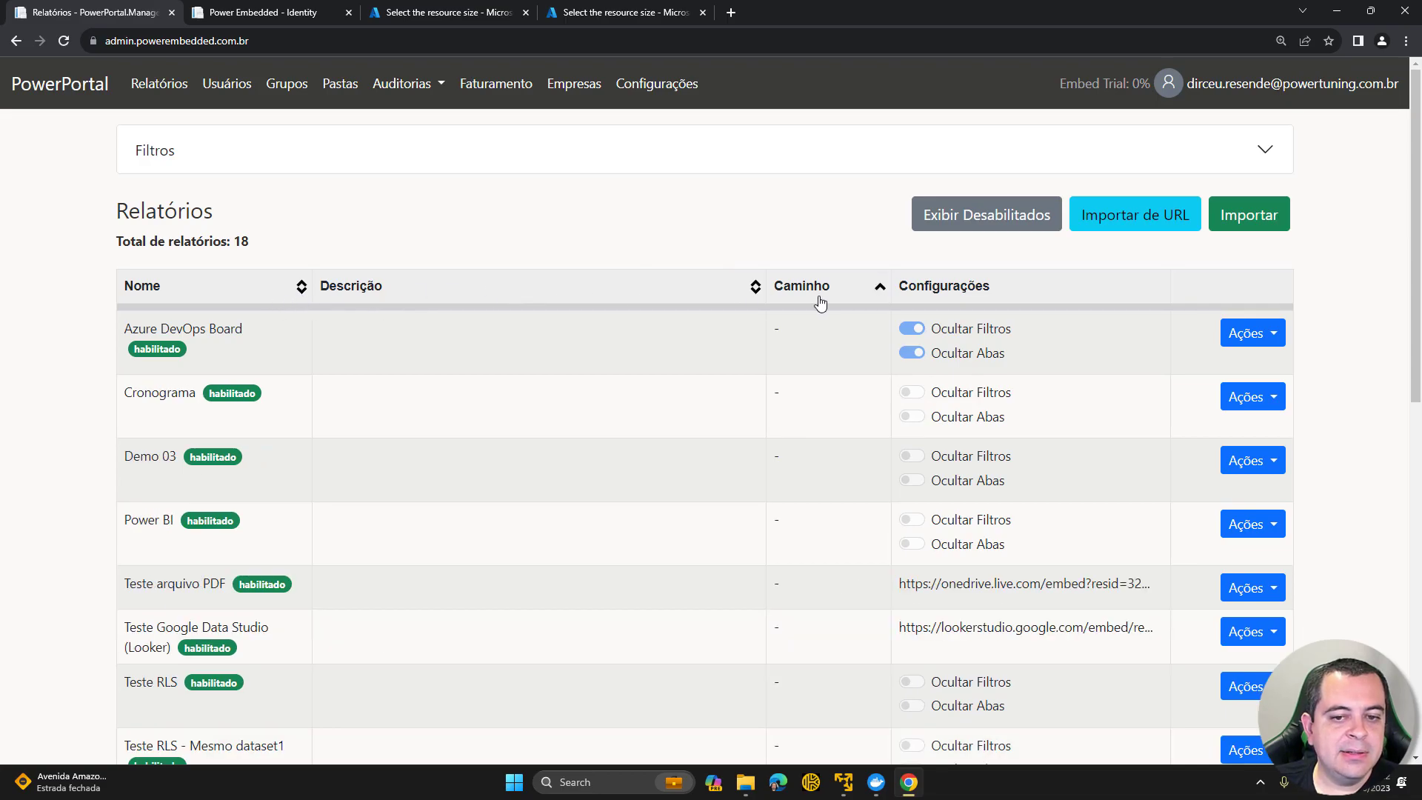
click(366, 289)
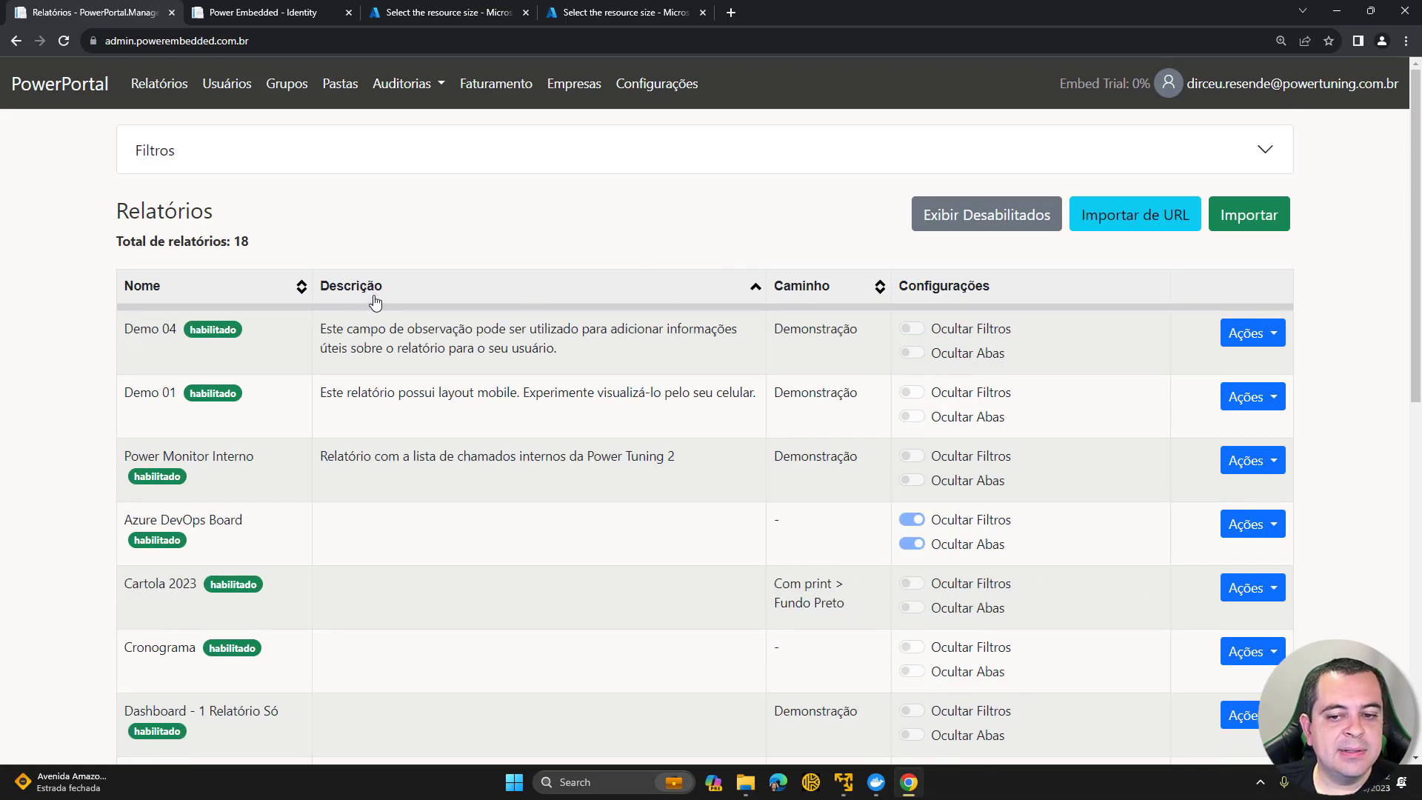
click(178, 292)
click(177, 291)
click(178, 291)
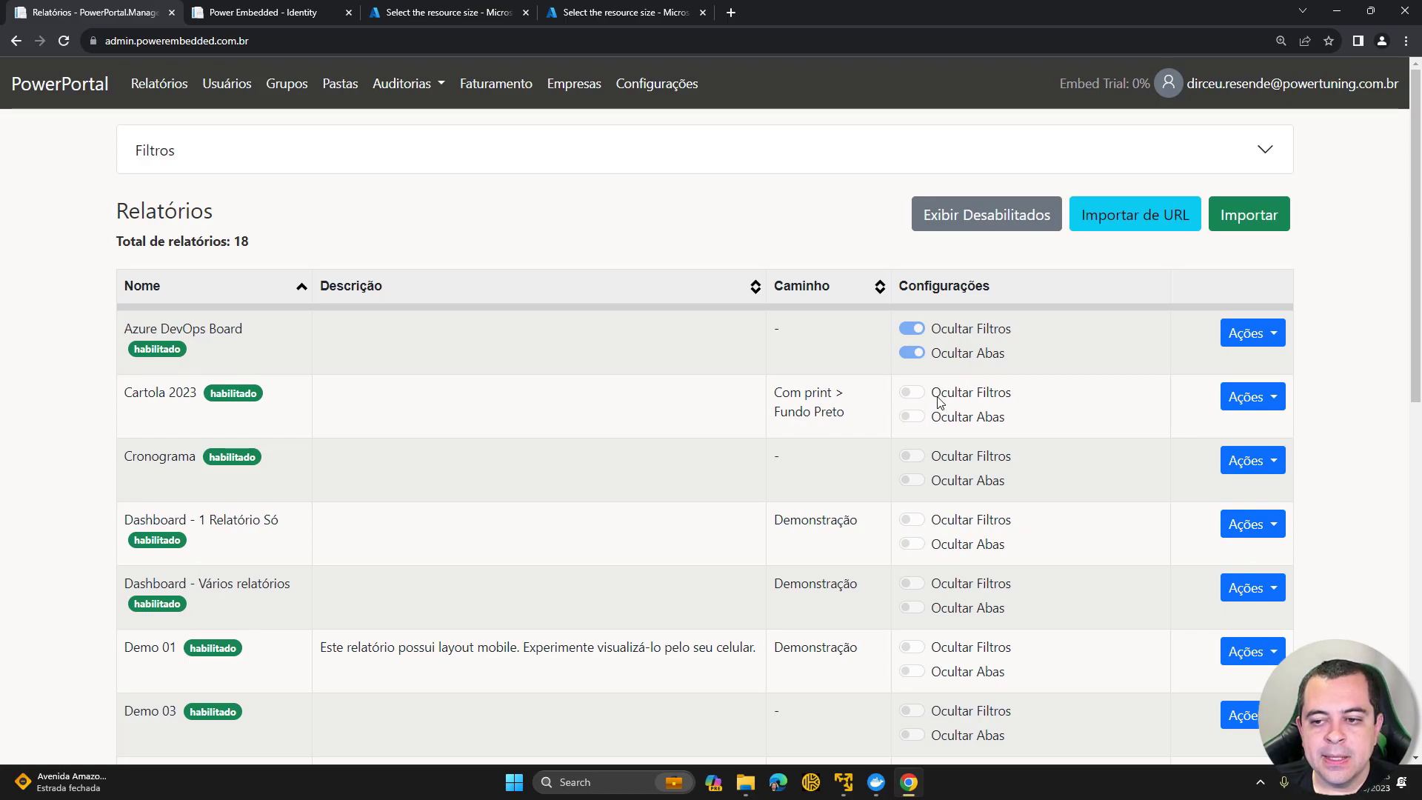
Step: Review the actions available for the Azure DevOps Board report without choosing one, and look through the report list
click(1242, 342)
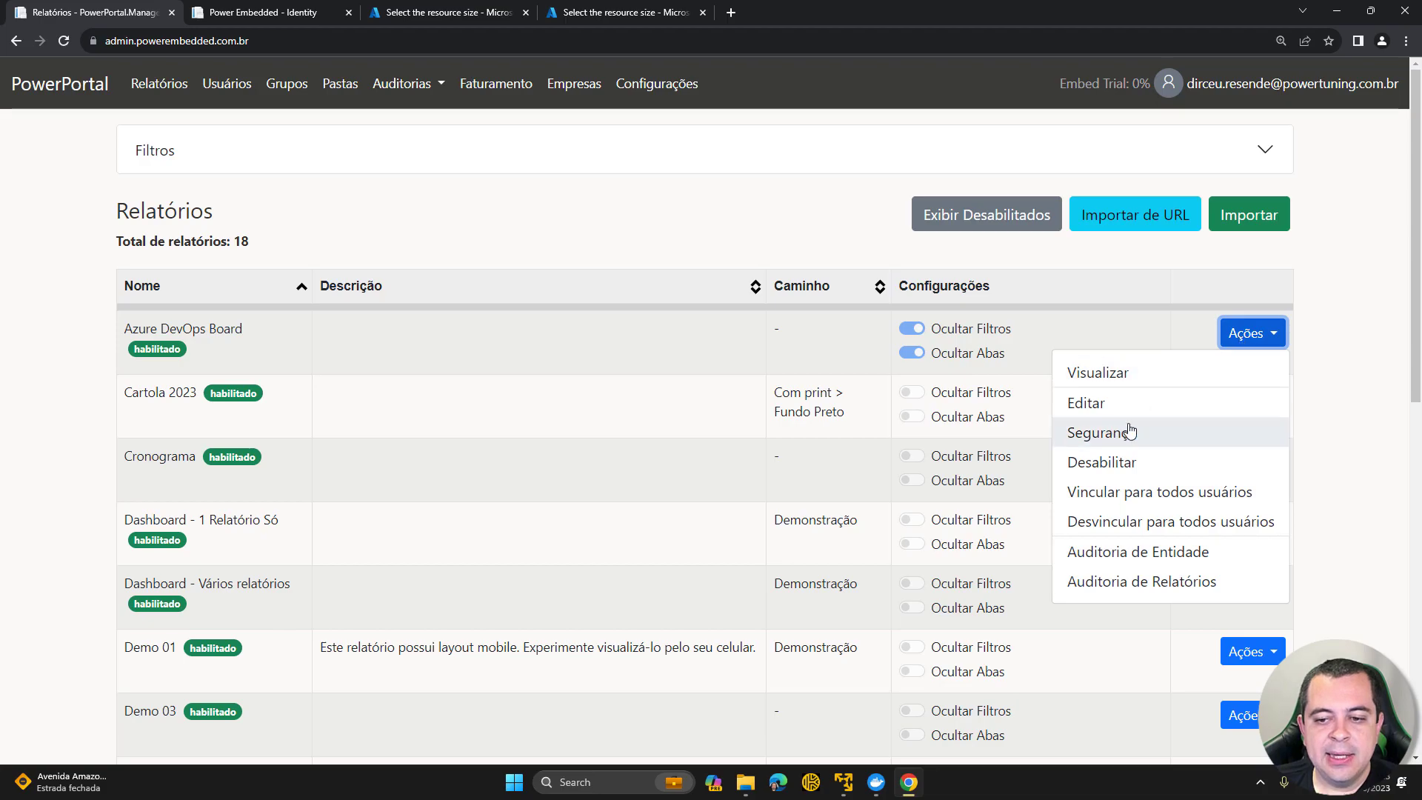
click(761, 224)
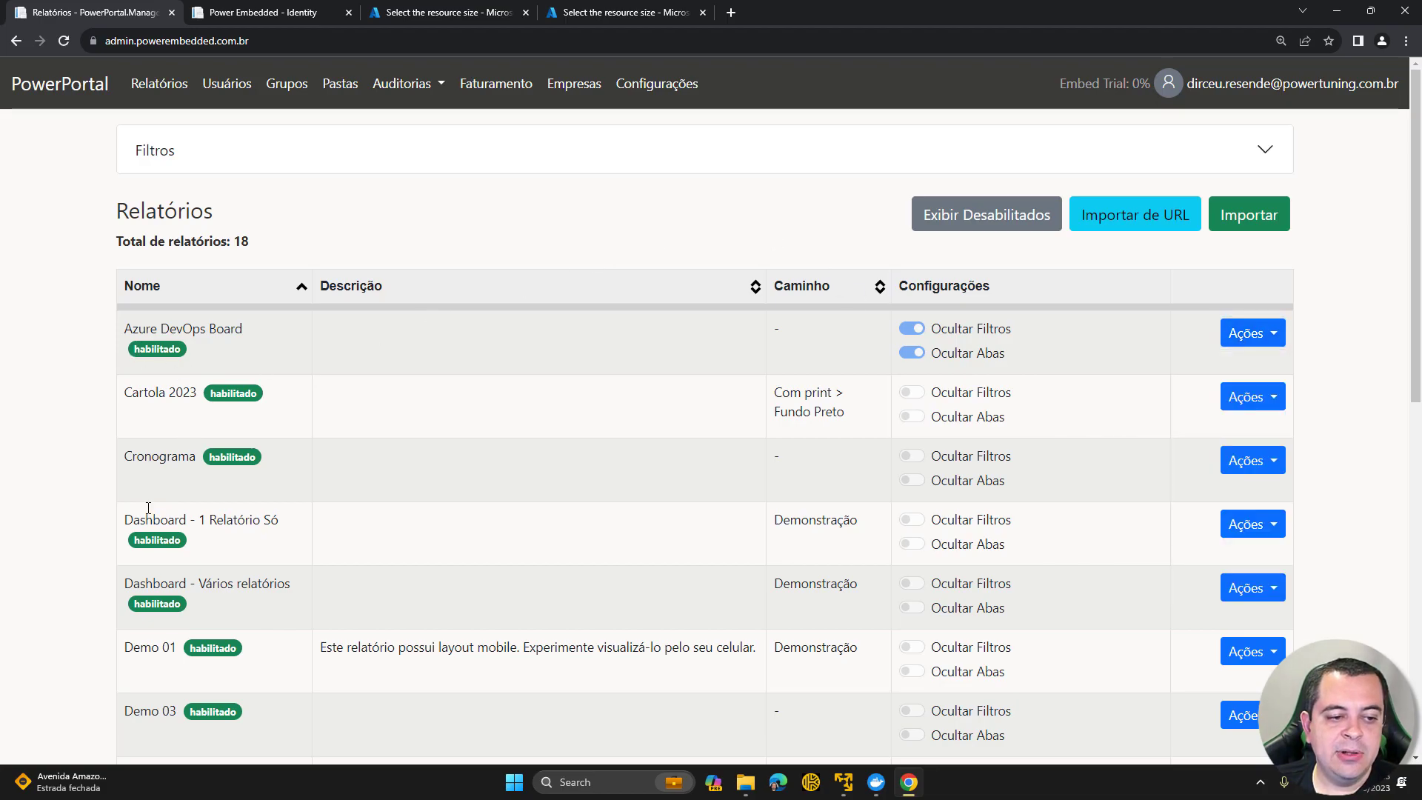
scroll(292, 454, down, 10)
scroll(258, 464, up, 10)
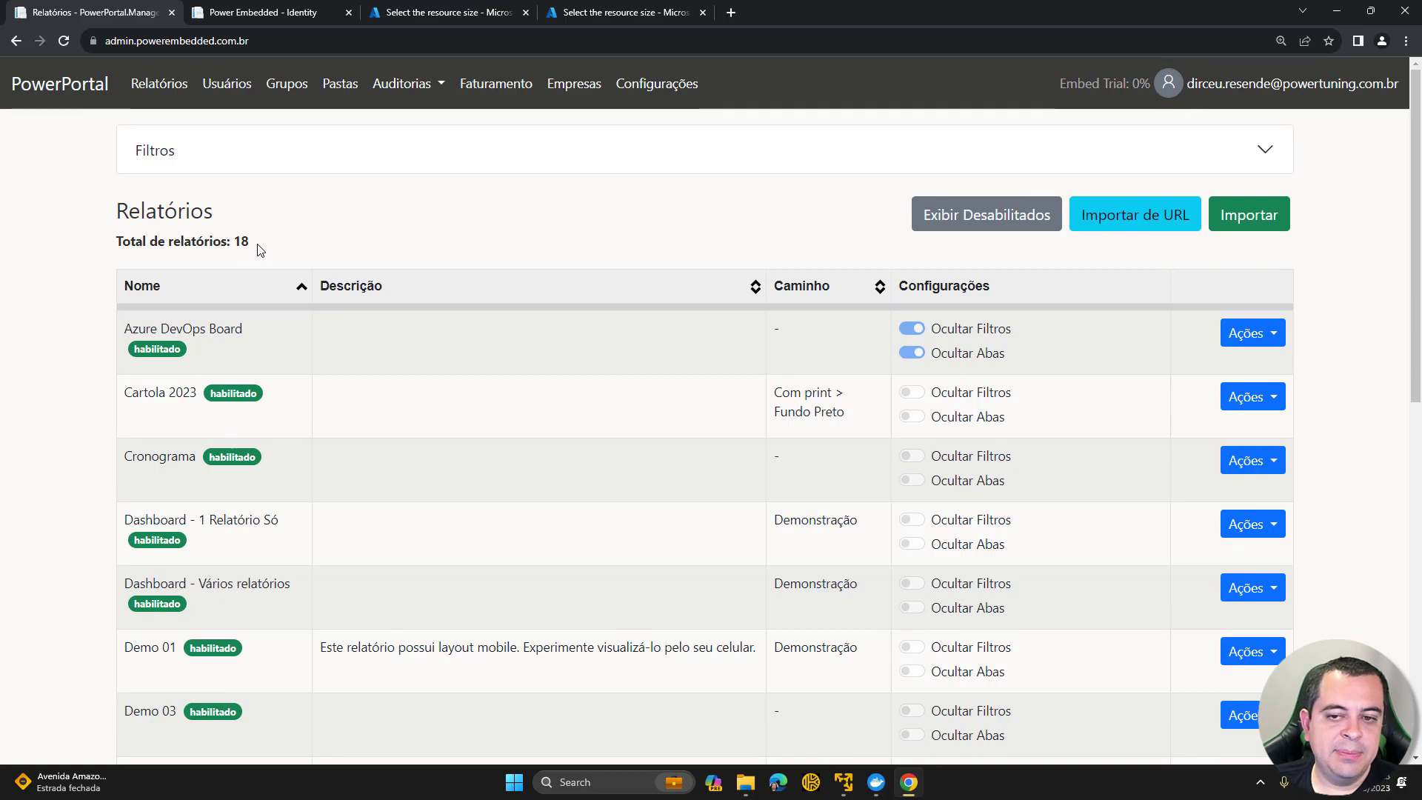
Step: Look through the disabled reports and return to the list of active reports
click(919, 232)
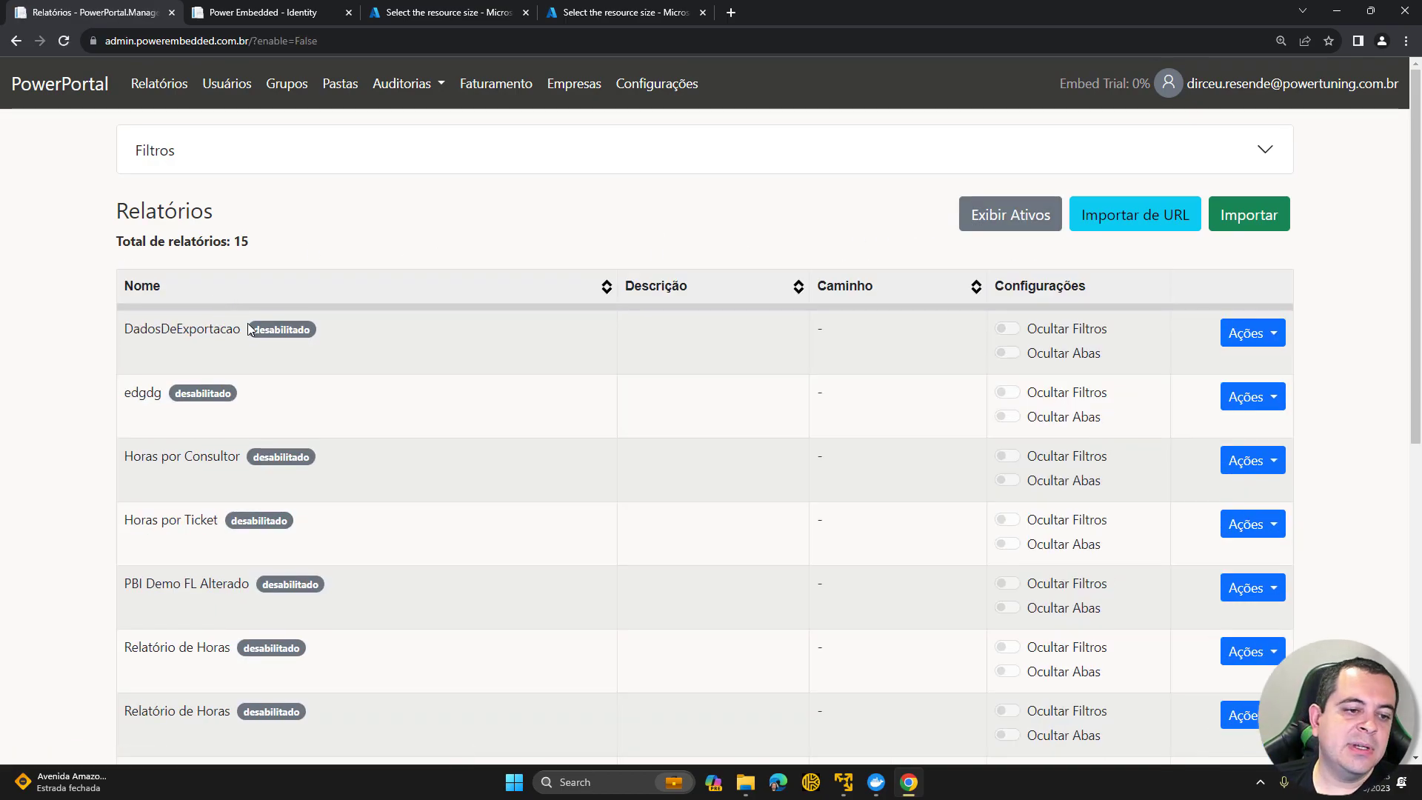
scroll(252, 327, down, 8)
scroll(252, 328, up, 8)
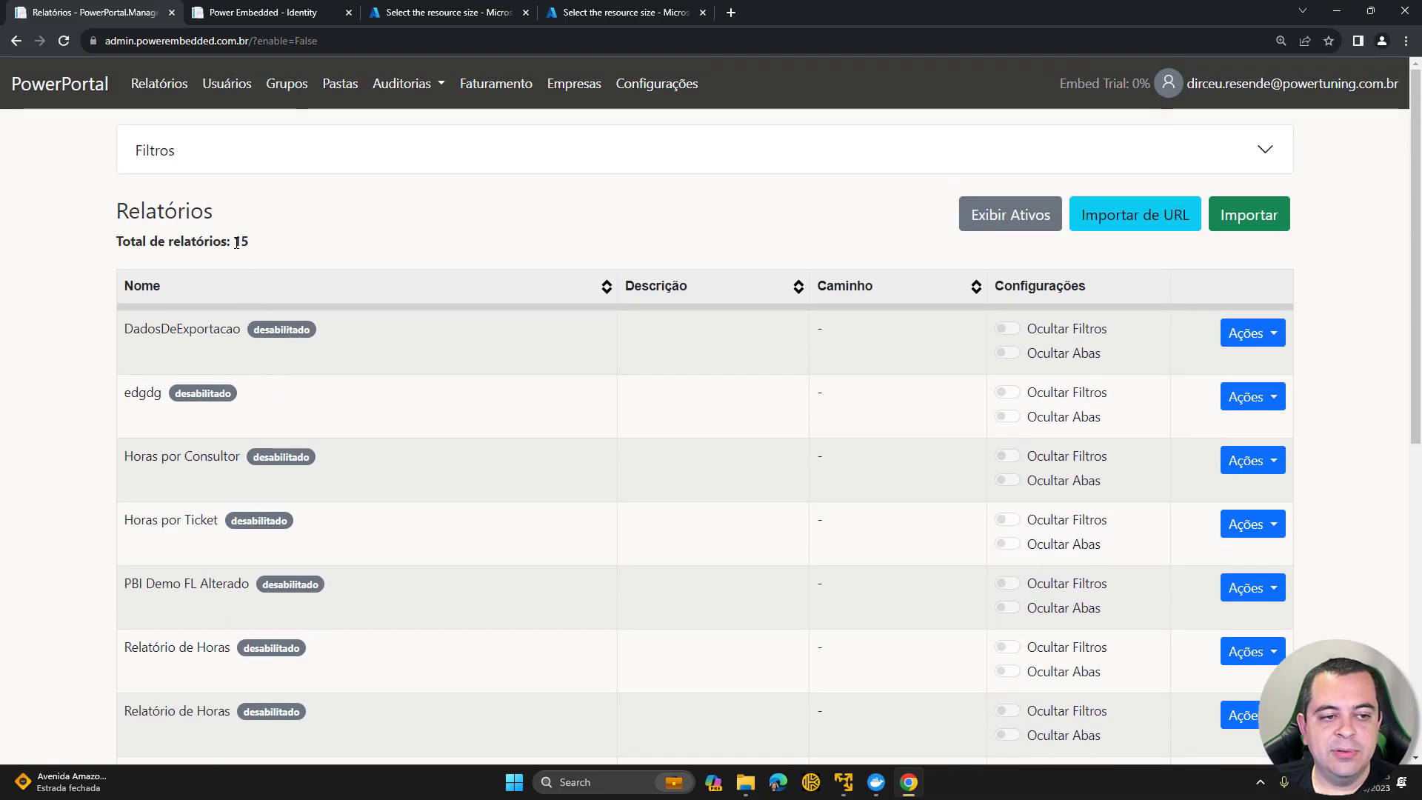
click(996, 225)
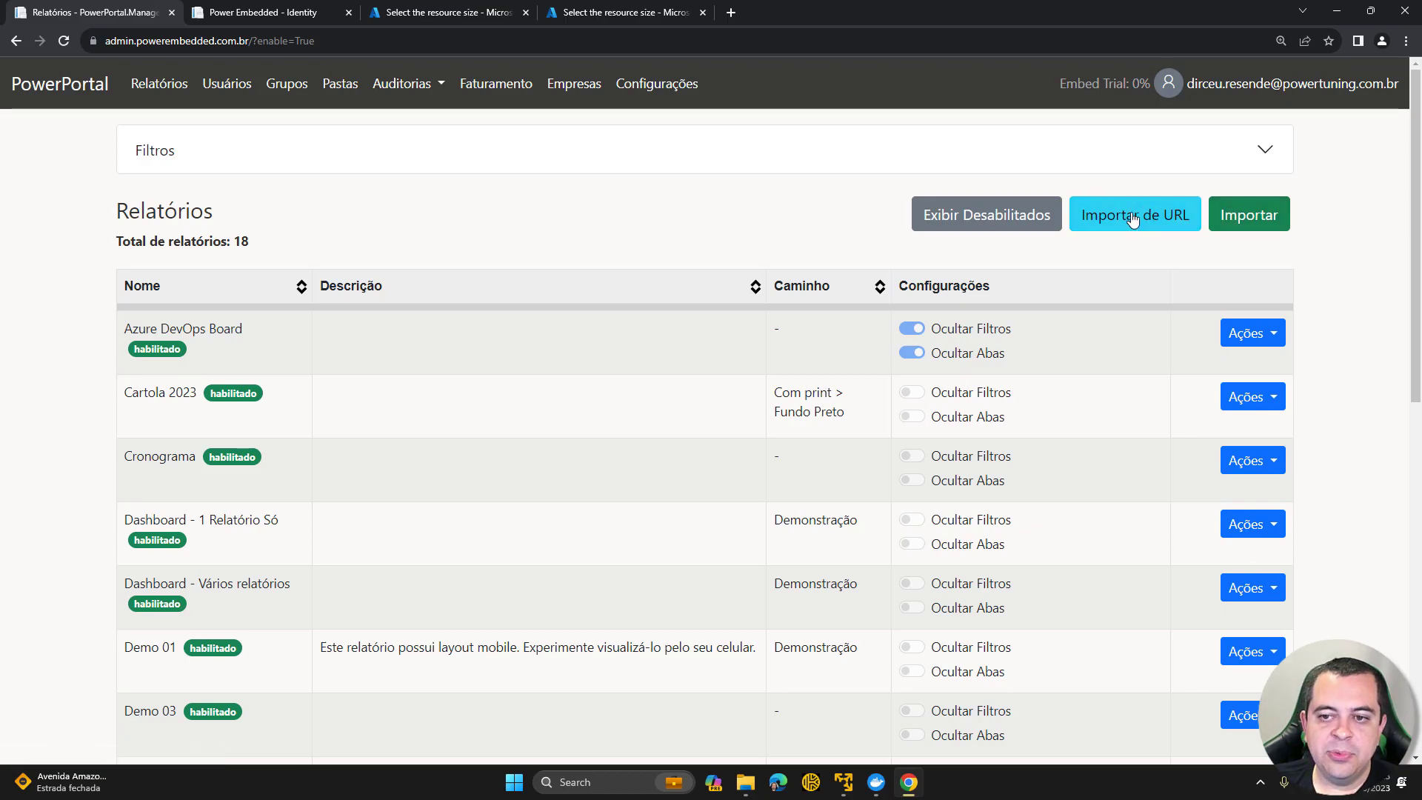
Step: Open the report import page, choose the BI workspace, and look through its reports available for import
click(1232, 221)
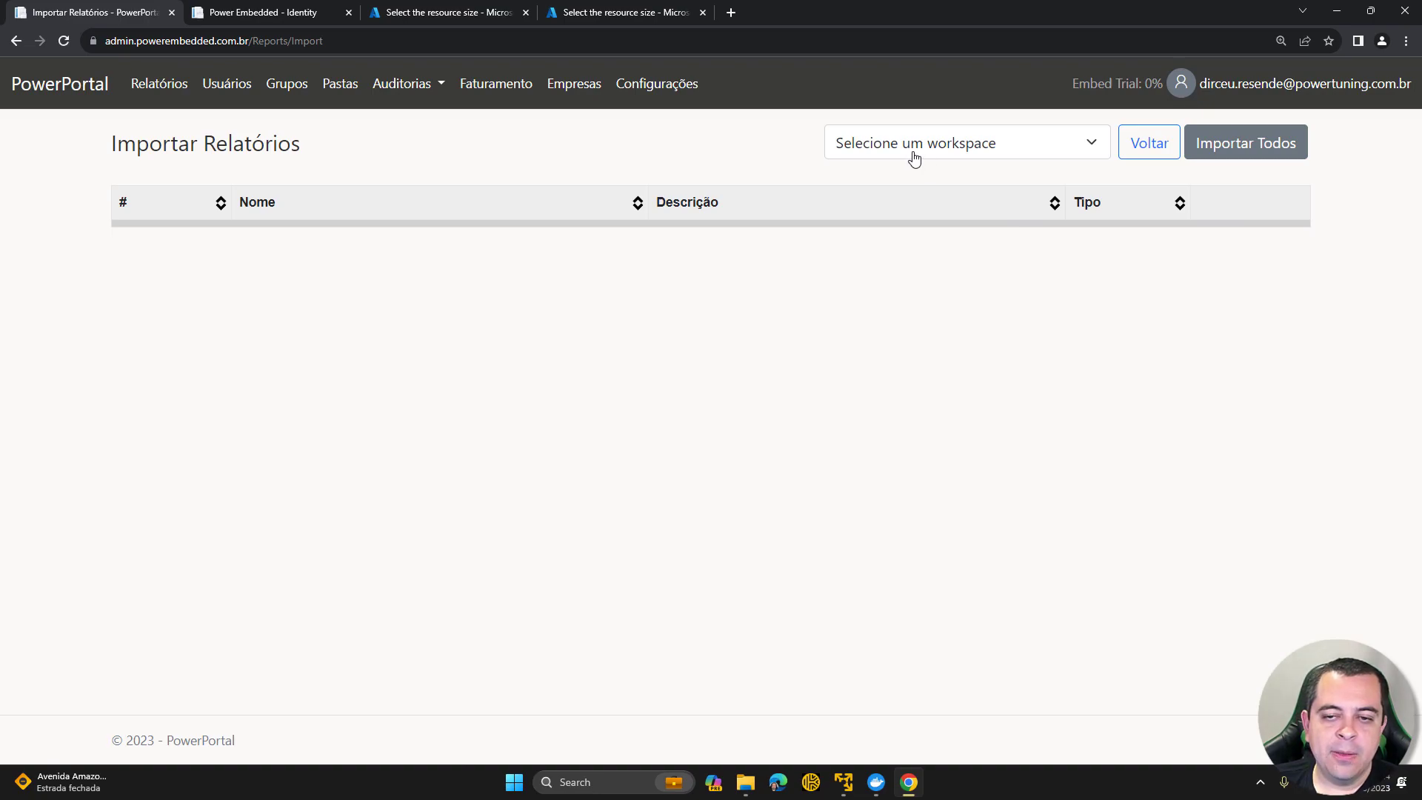
click(915, 157)
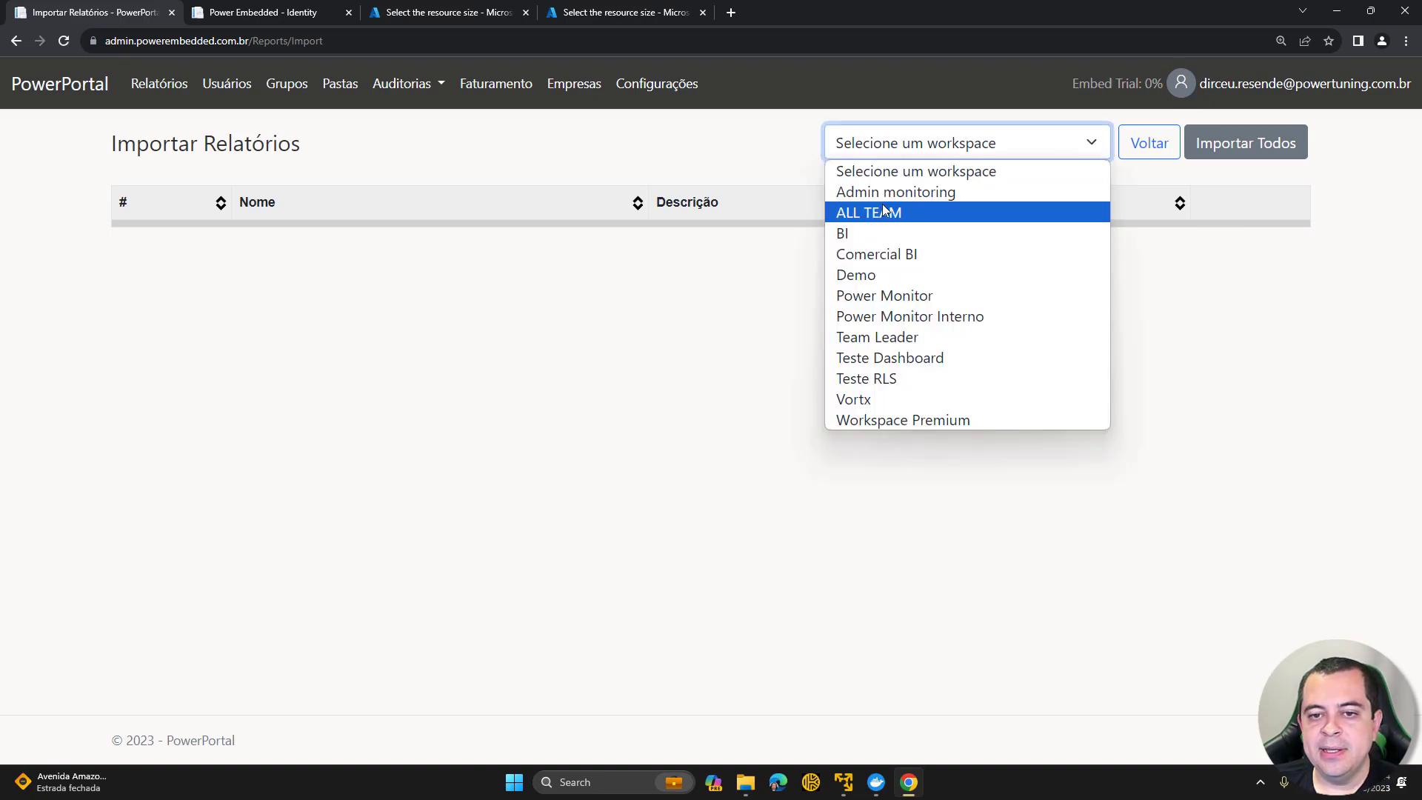
click(849, 235)
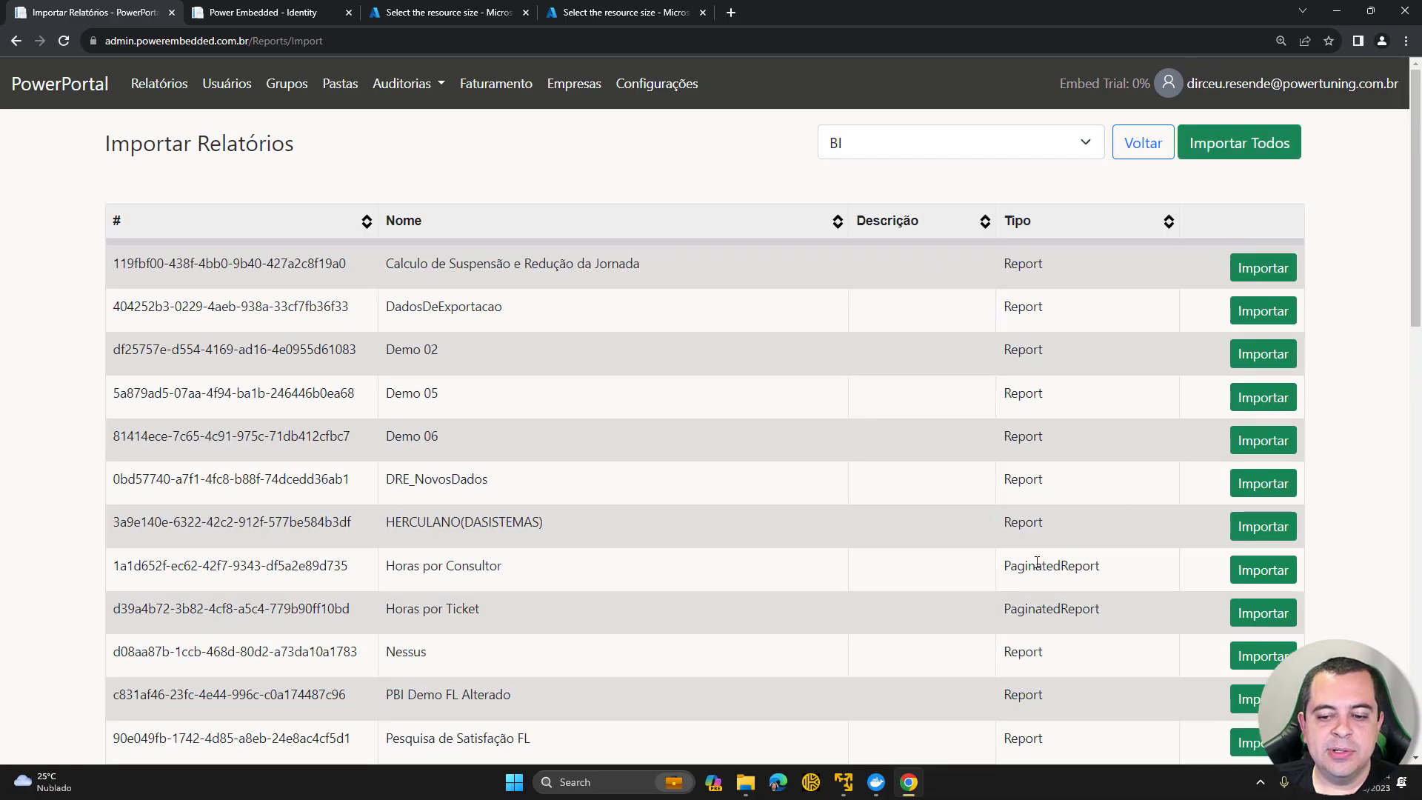
scroll(1006, 567, down, 3)
scroll(1004, 567, down, 3)
scroll(1003, 563, up, 6)
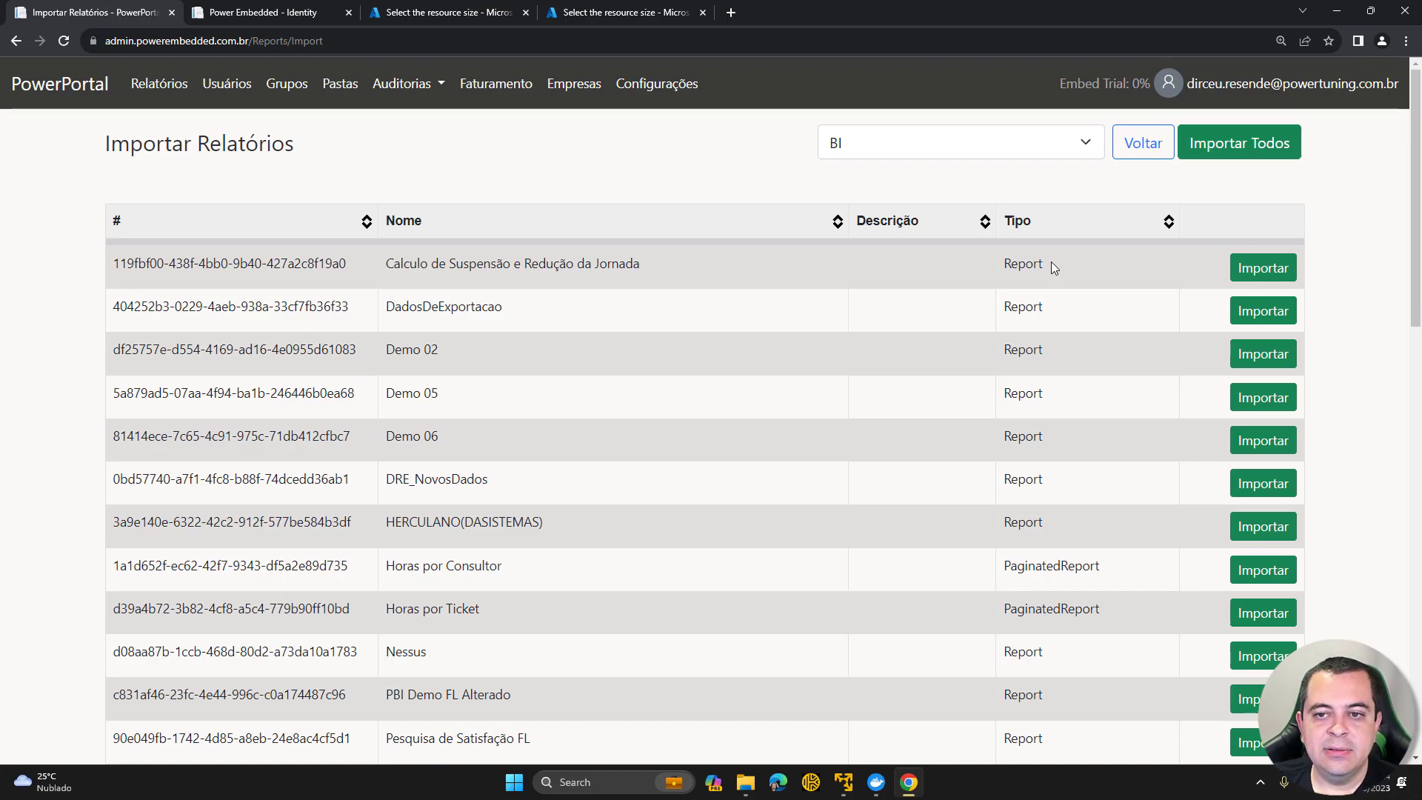
Step: Start importing all reports of the BI workspace and cancel at the confirmation
click(1241, 148)
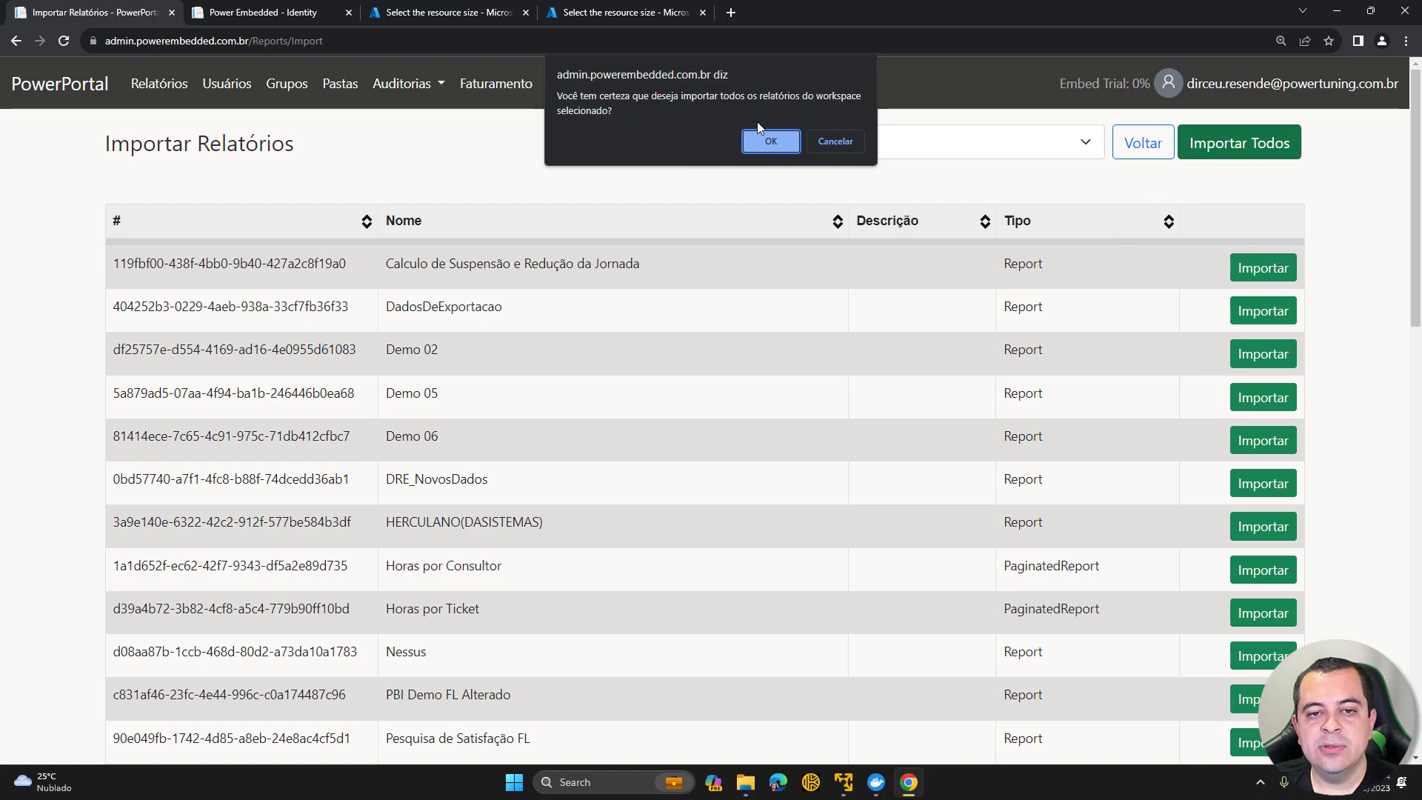
click(835, 142)
Step: Import the Demo 02 report from the BI workspace and return to the report list
scroll(633, 304, down, 2)
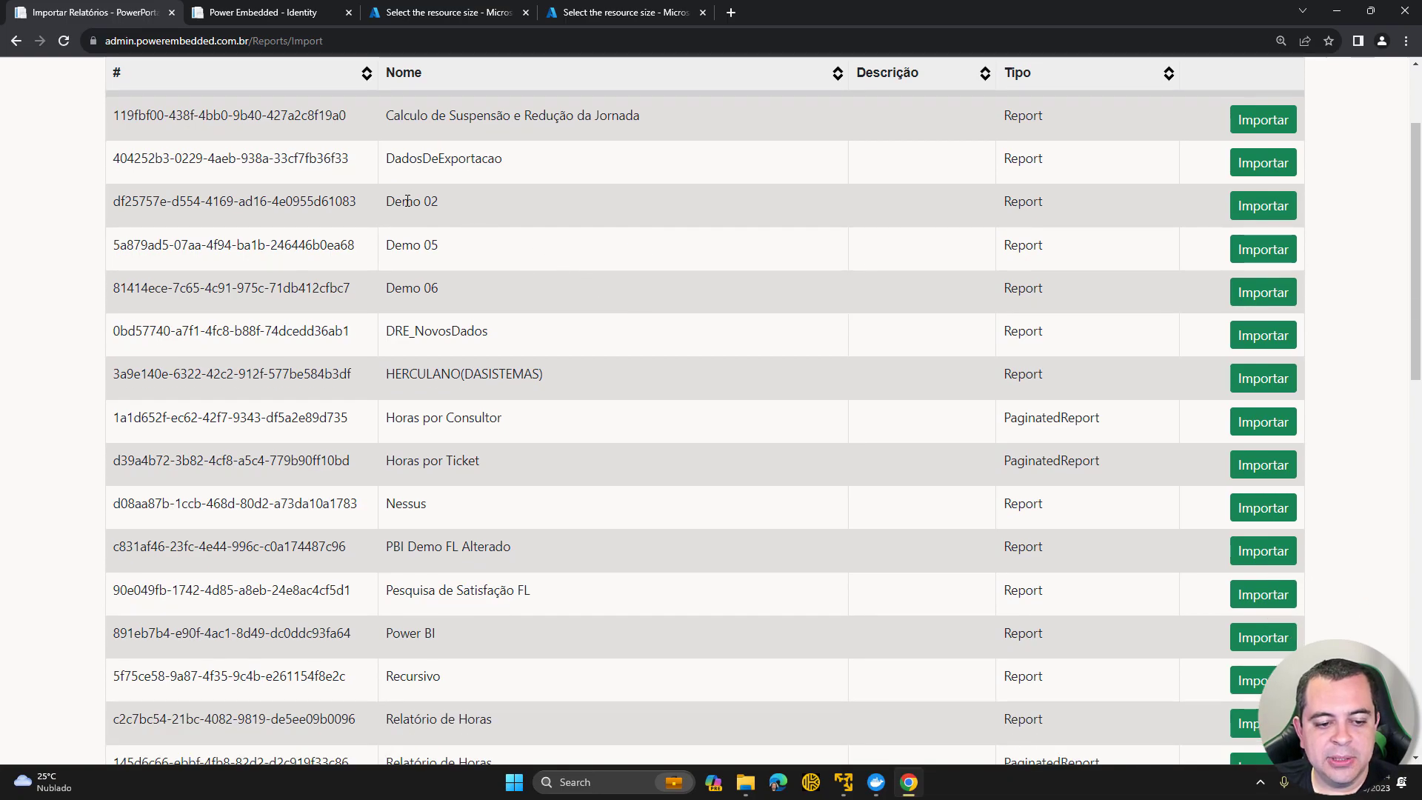
drag(390, 201, 446, 201)
click(446, 201)
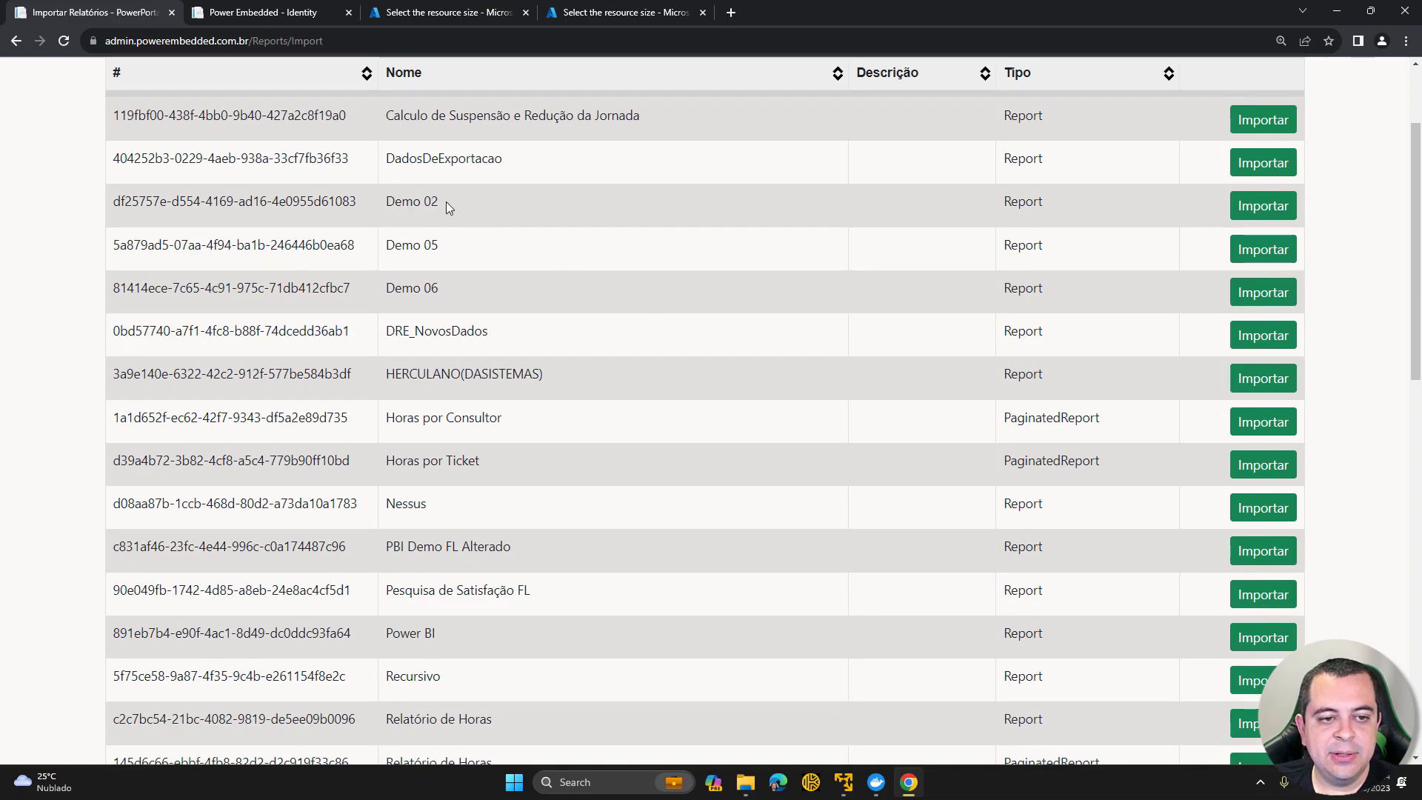
click(1254, 210)
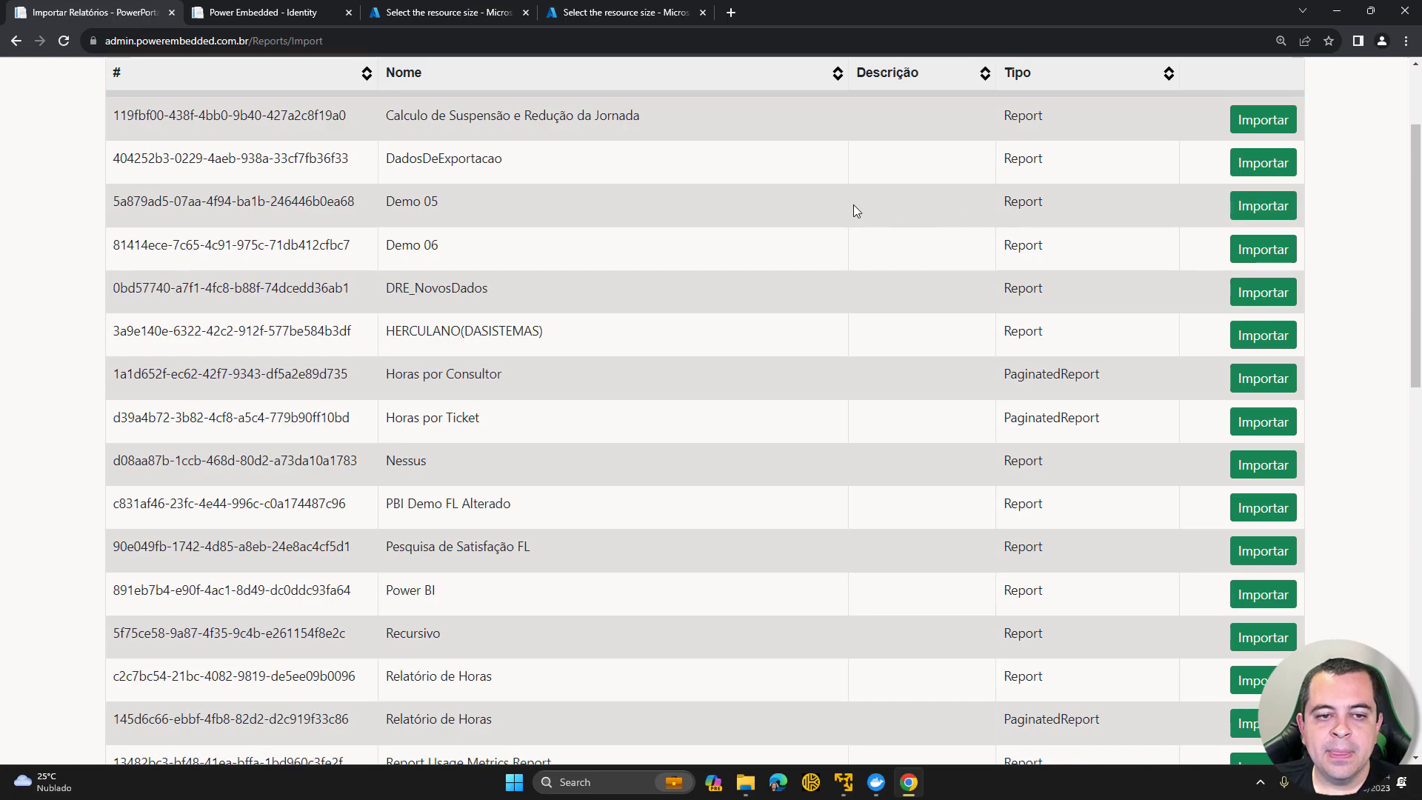
scroll(452, 203, up, 2)
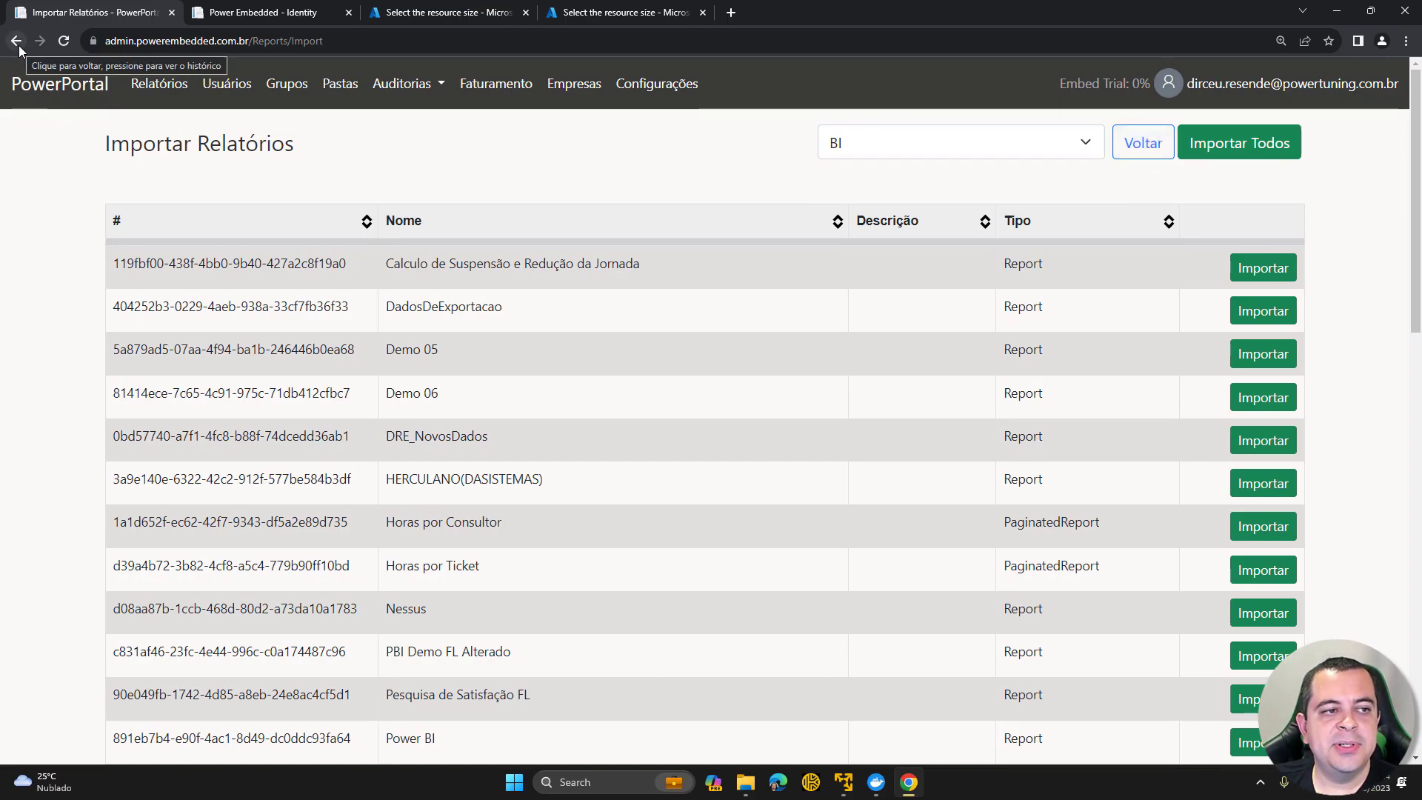
click(1143, 143)
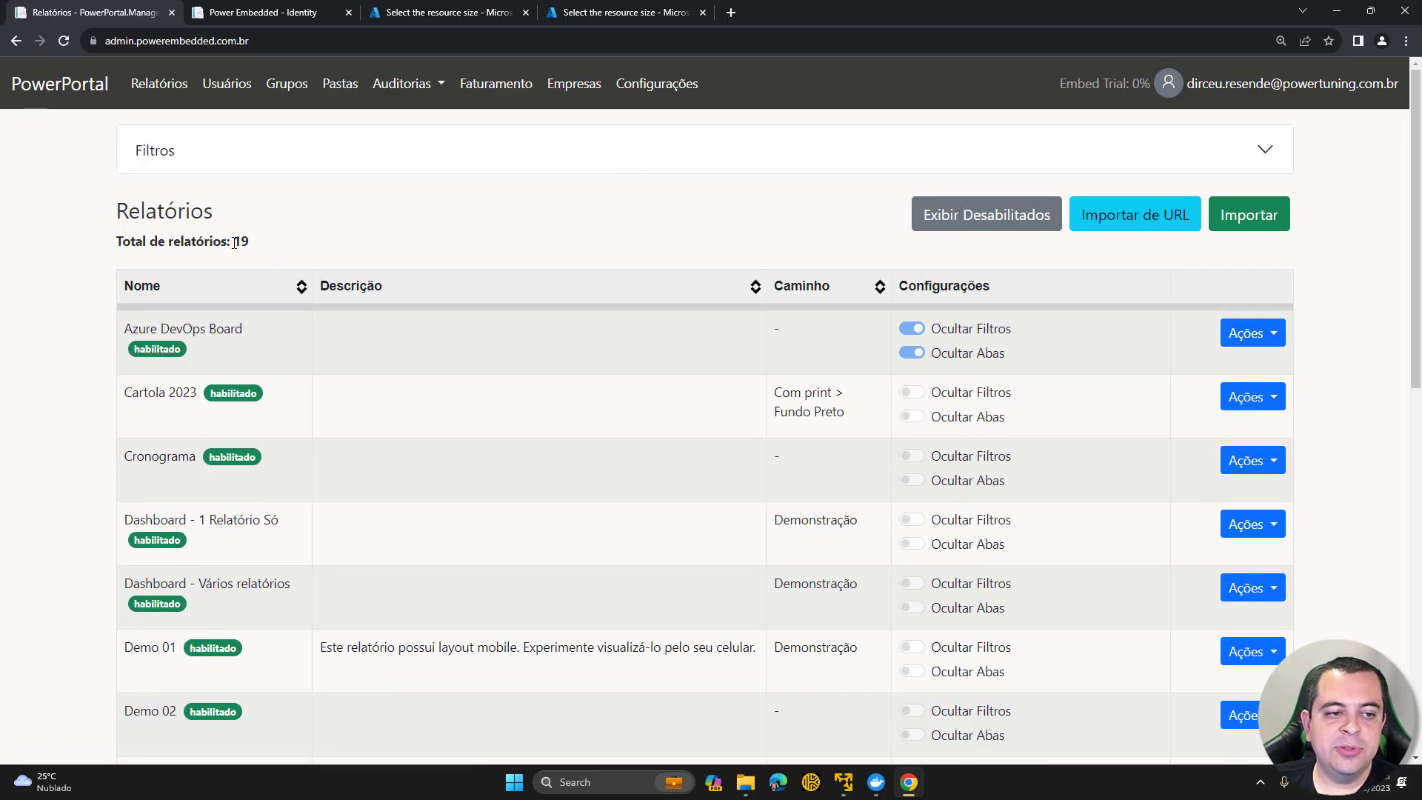
Step: Check the report total shown above the report table
mouse_move(234, 243)
mouse_down()
mouse_move(270, 245)
mouse_move(258, 247)
mouse_up()
click(238, 244)
click(264, 265)
Step: Review the actions available for the Demo 02 report and open the report for editing
scroll(294, 269, down, 2)
scroll(295, 273, down, 1)
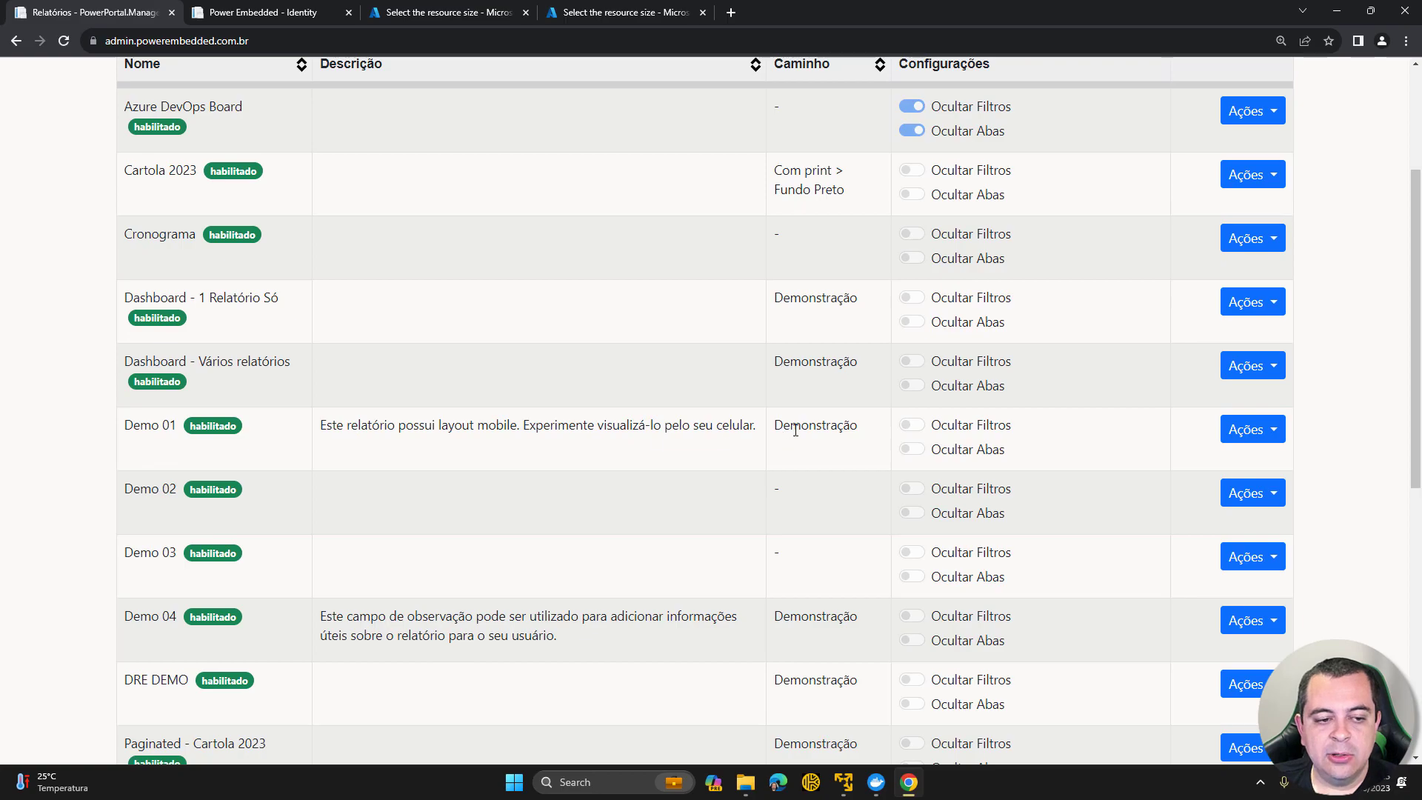
click(1251, 494)
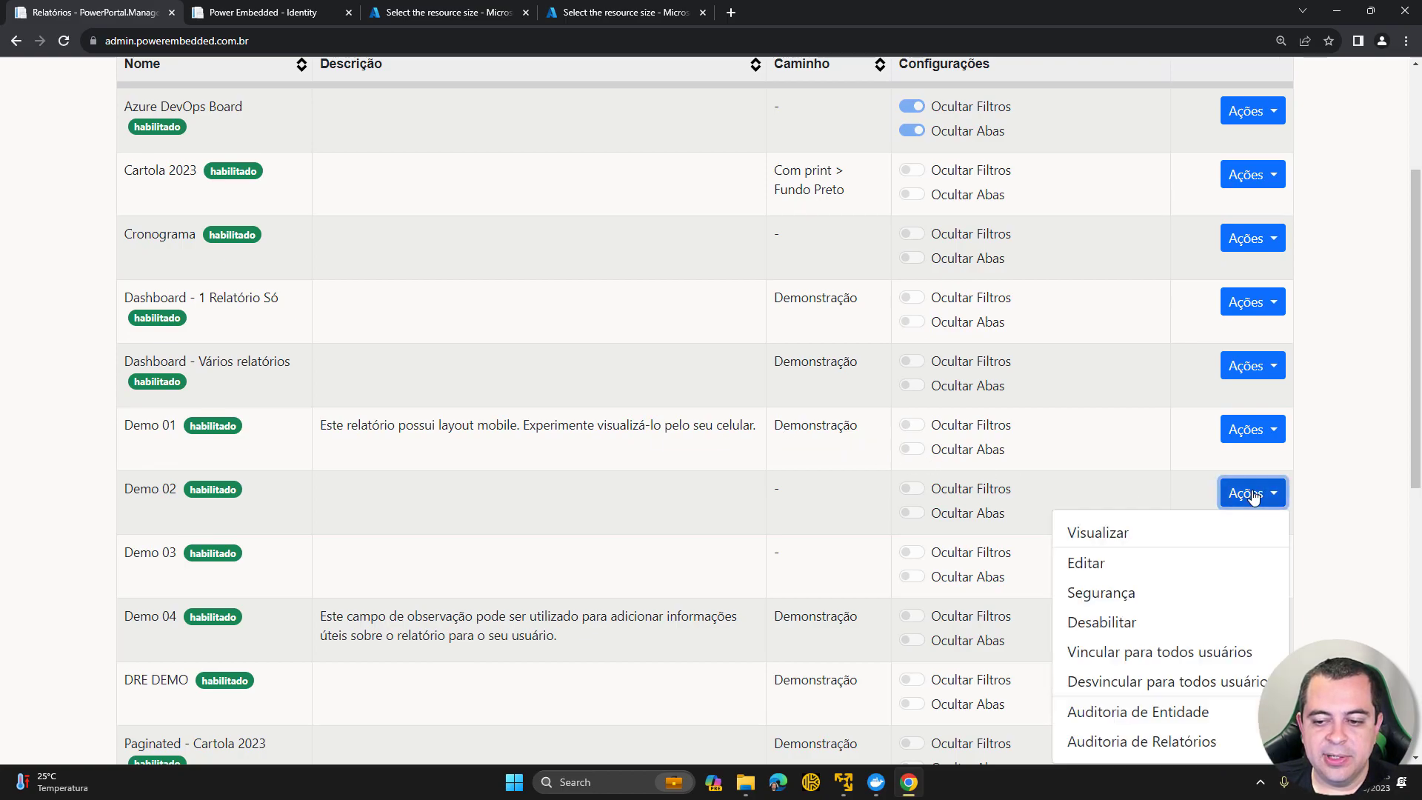
scroll(1251, 495, down, 1)
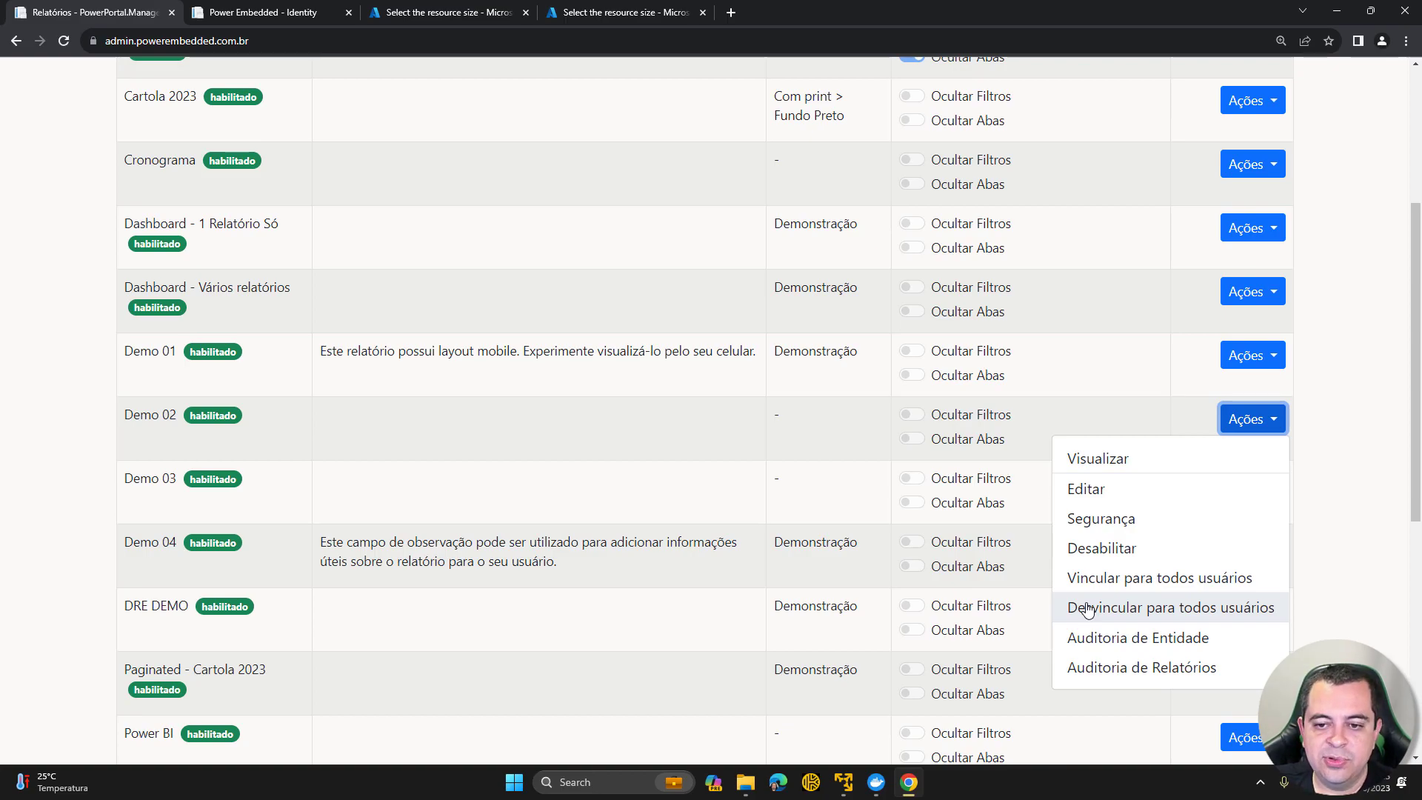
click(1109, 496)
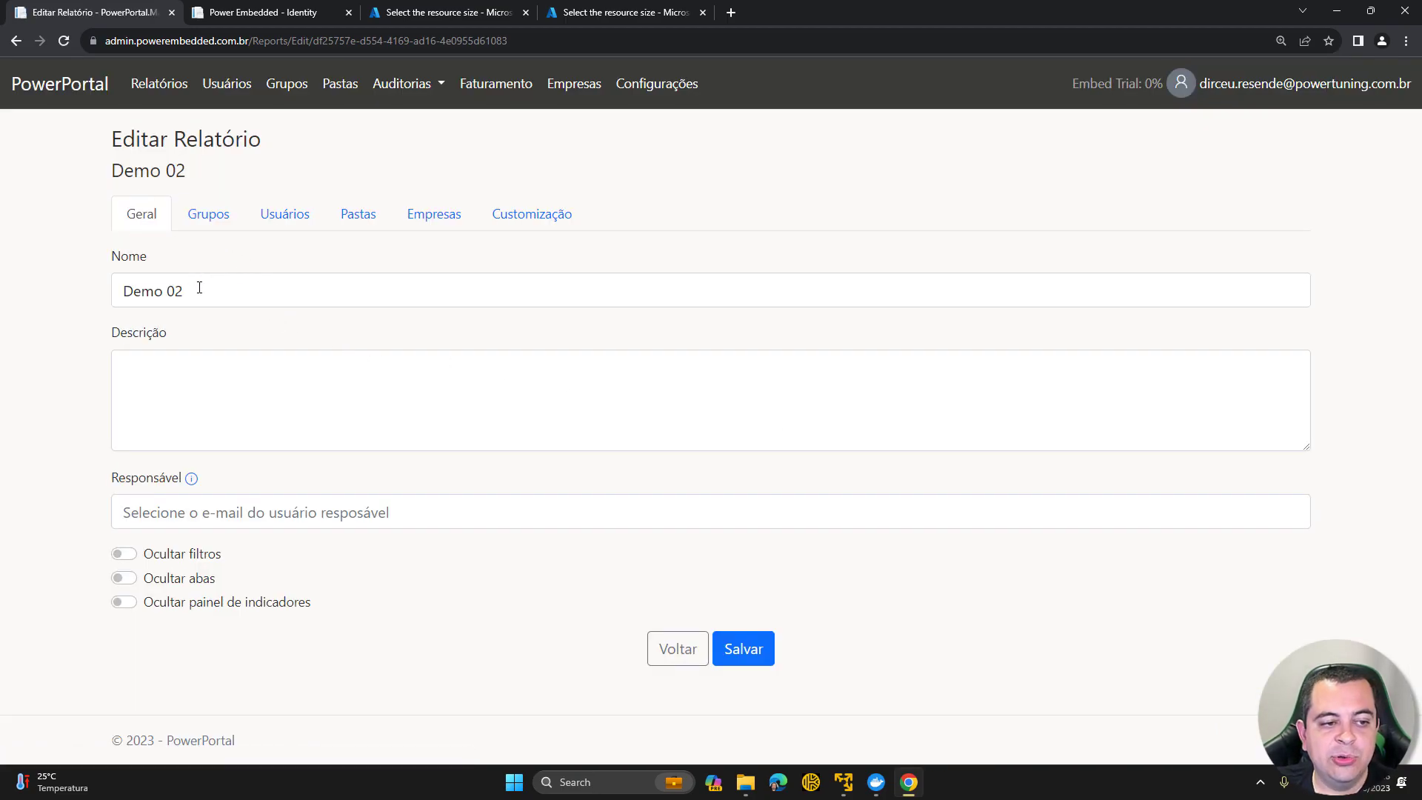
Step: Look over the report's Nome and Descrição fields and read the help on the Responsável field
drag(196, 287, 114, 292)
click(188, 360)
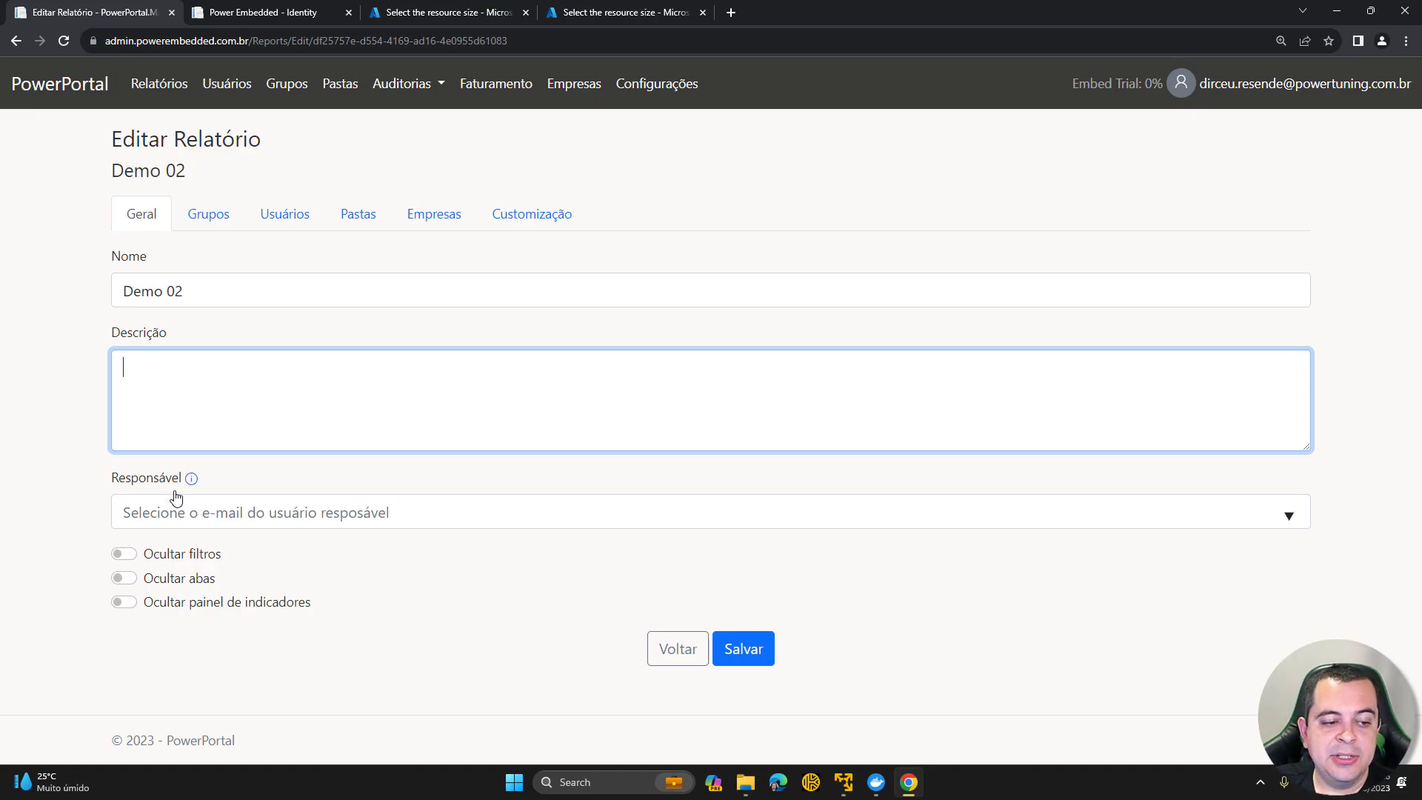
mouse_move(192, 479)
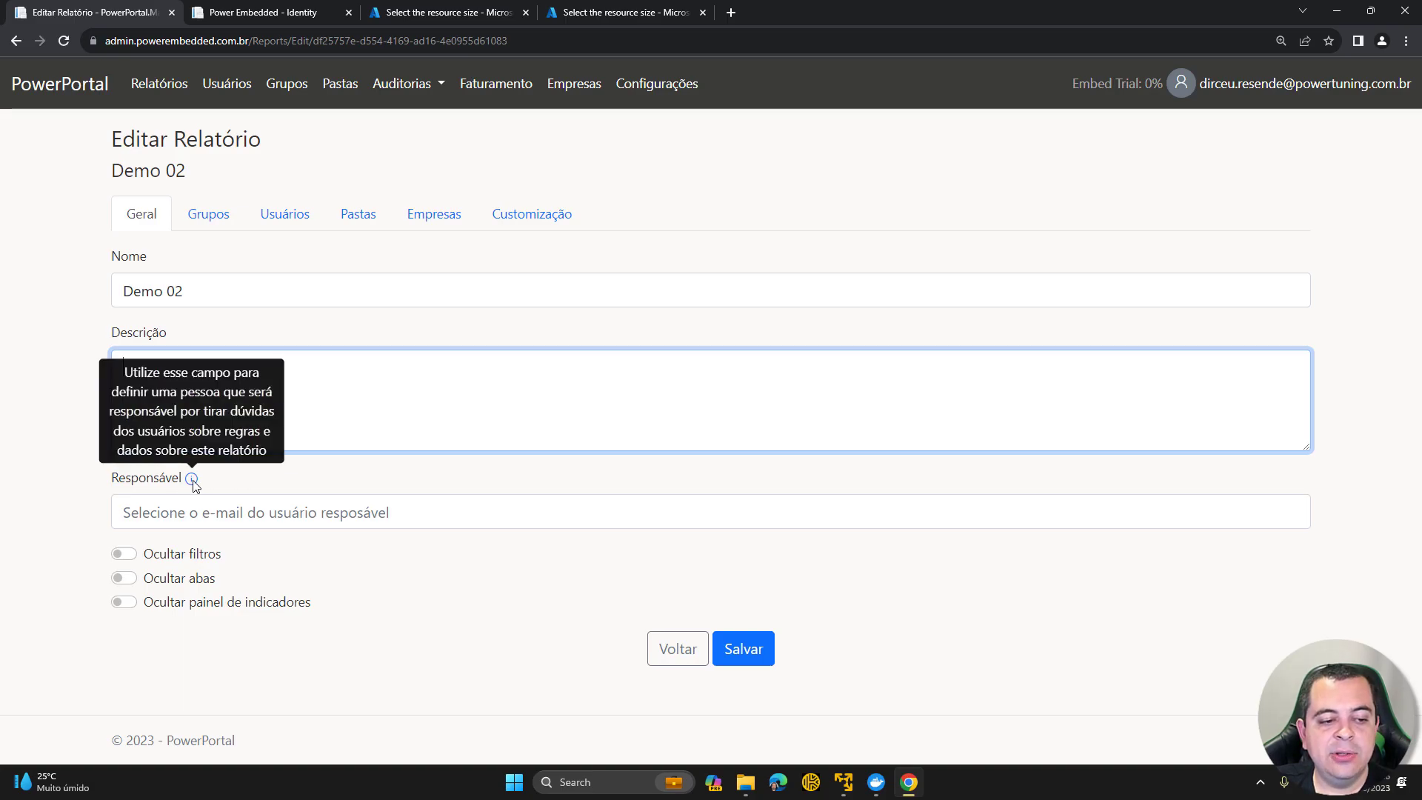
Step: Fill the Responsável field with a suggested user's e-mail and clear it again
click(215, 503)
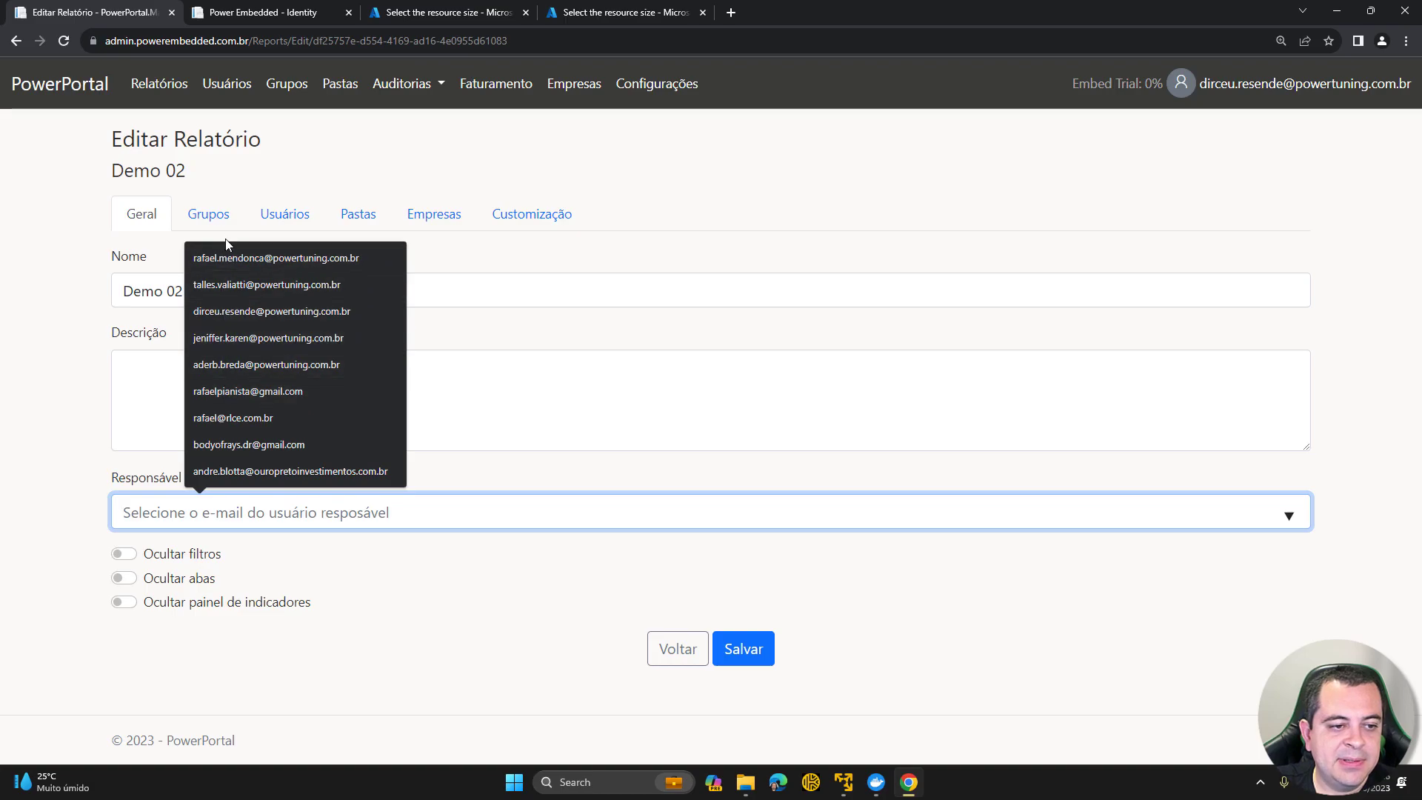
text(dirceu)
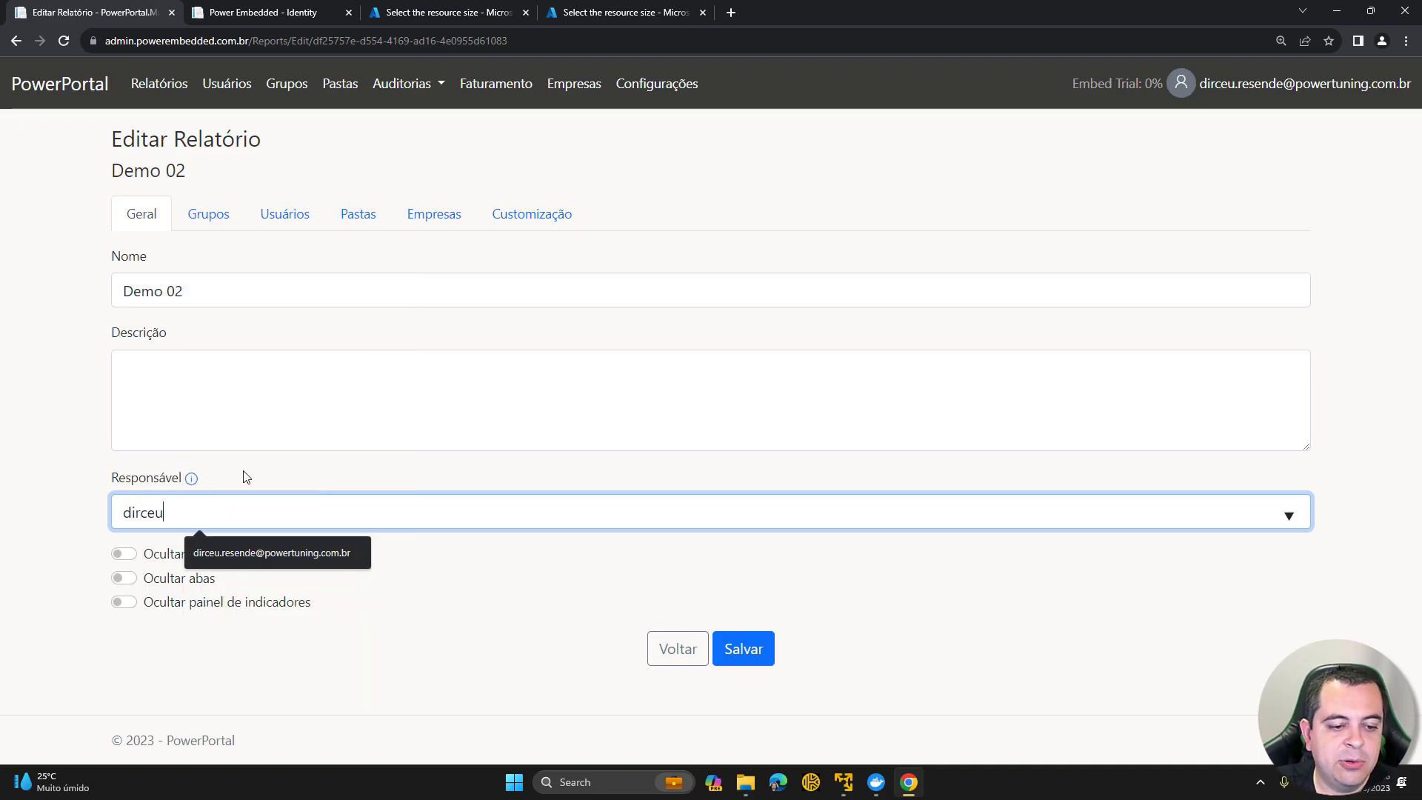
click(241, 549)
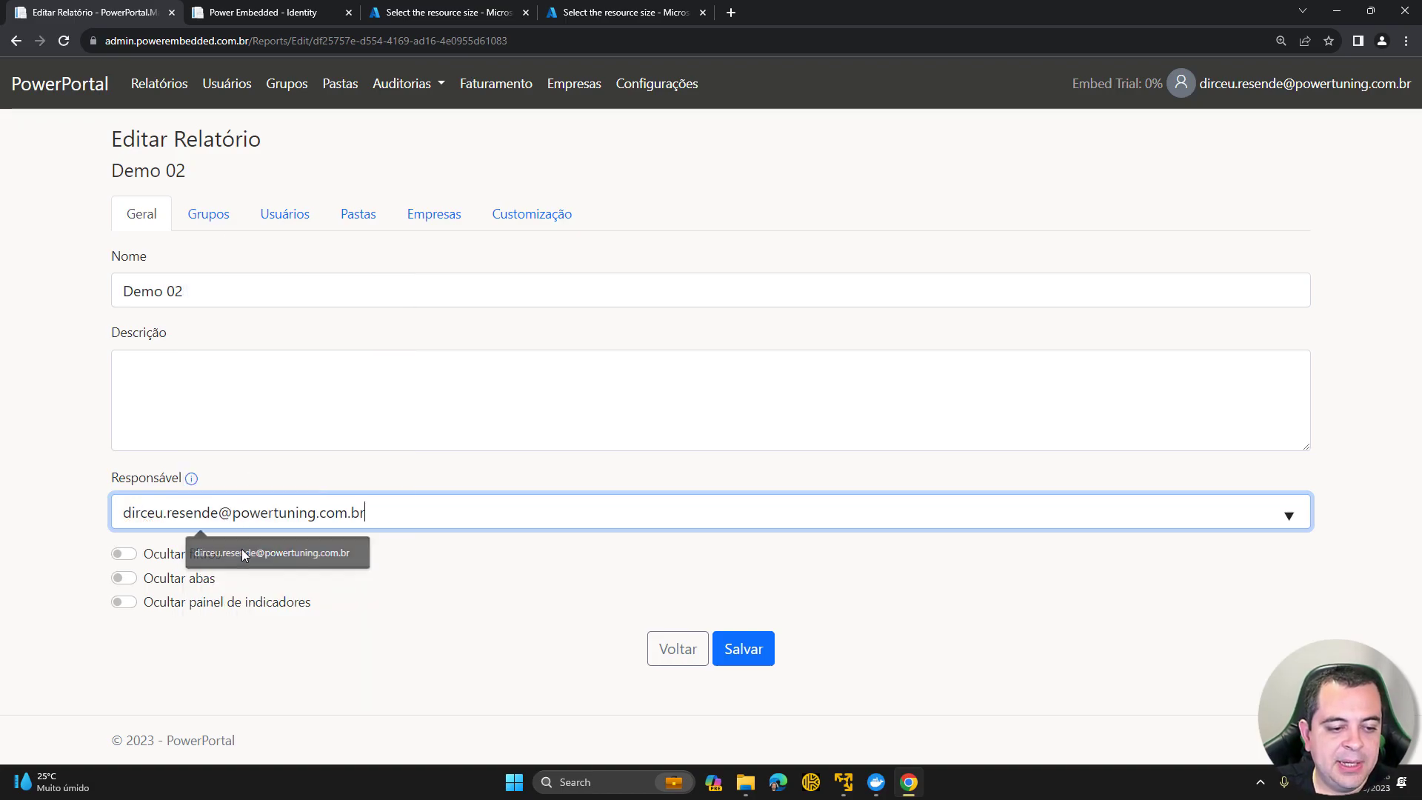
key(ctrl+a)
key(BackSpace)
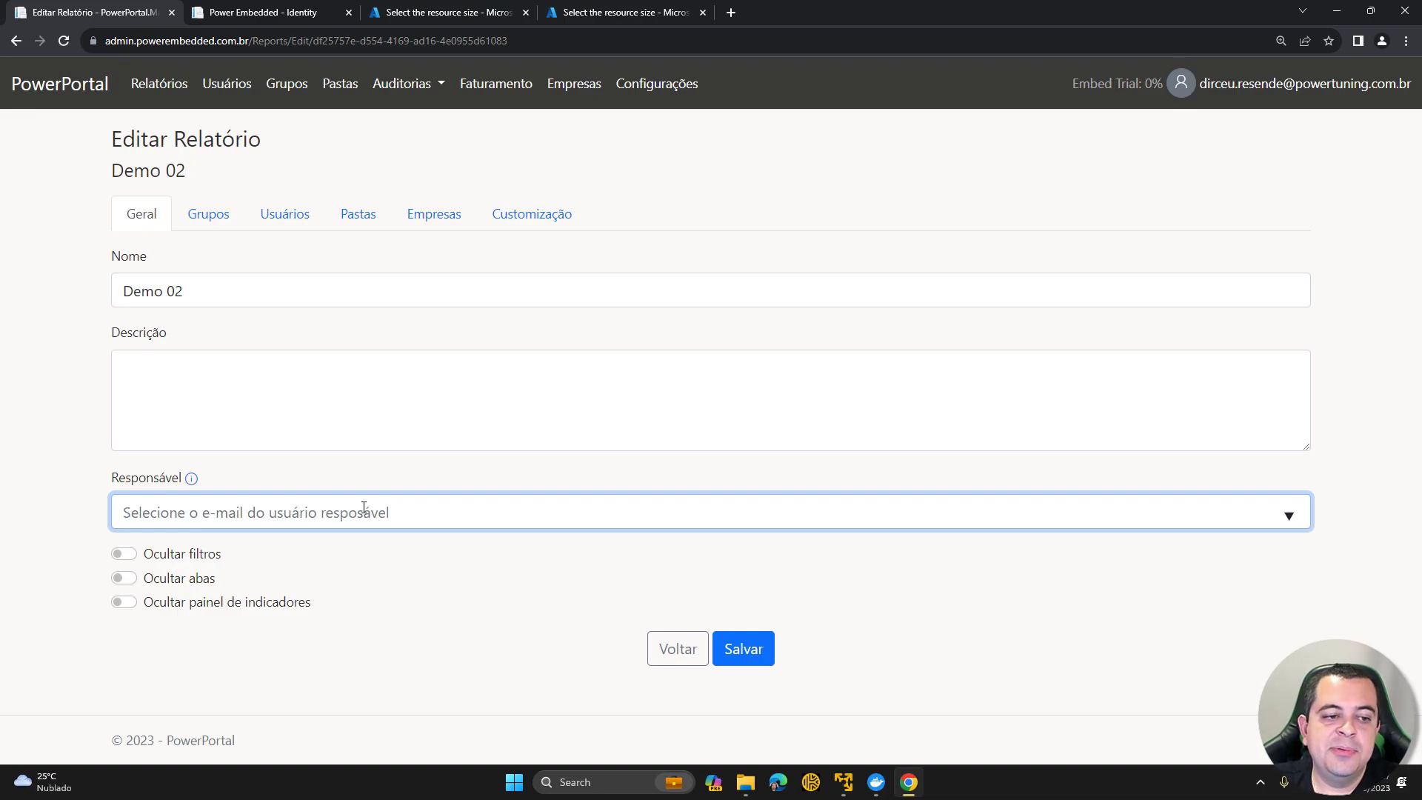
mouse_move(192, 479)
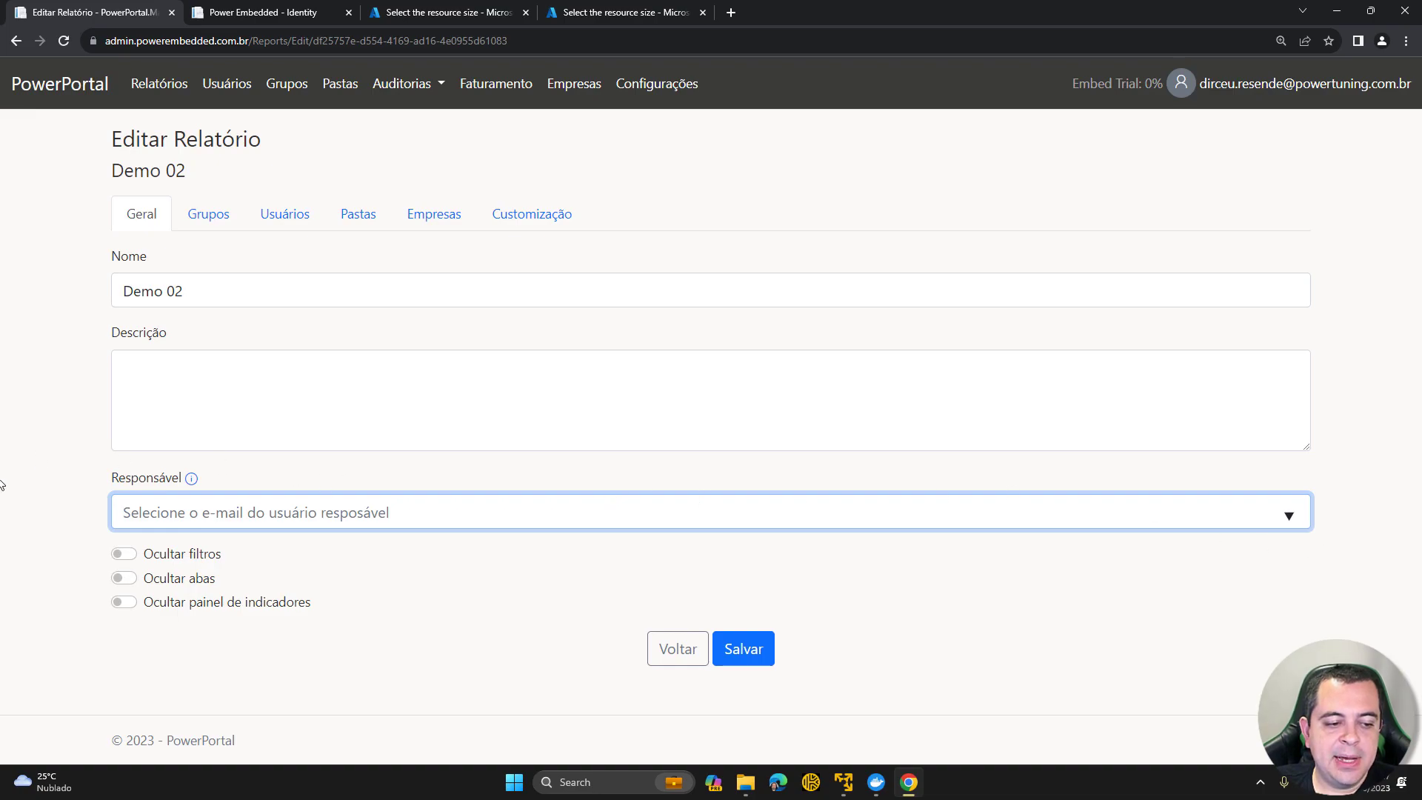
Step: Switch Ocultar filtros, Ocultar abas and Ocultar painel de indicadores on and back off, one after another
click(121, 556)
click(124, 554)
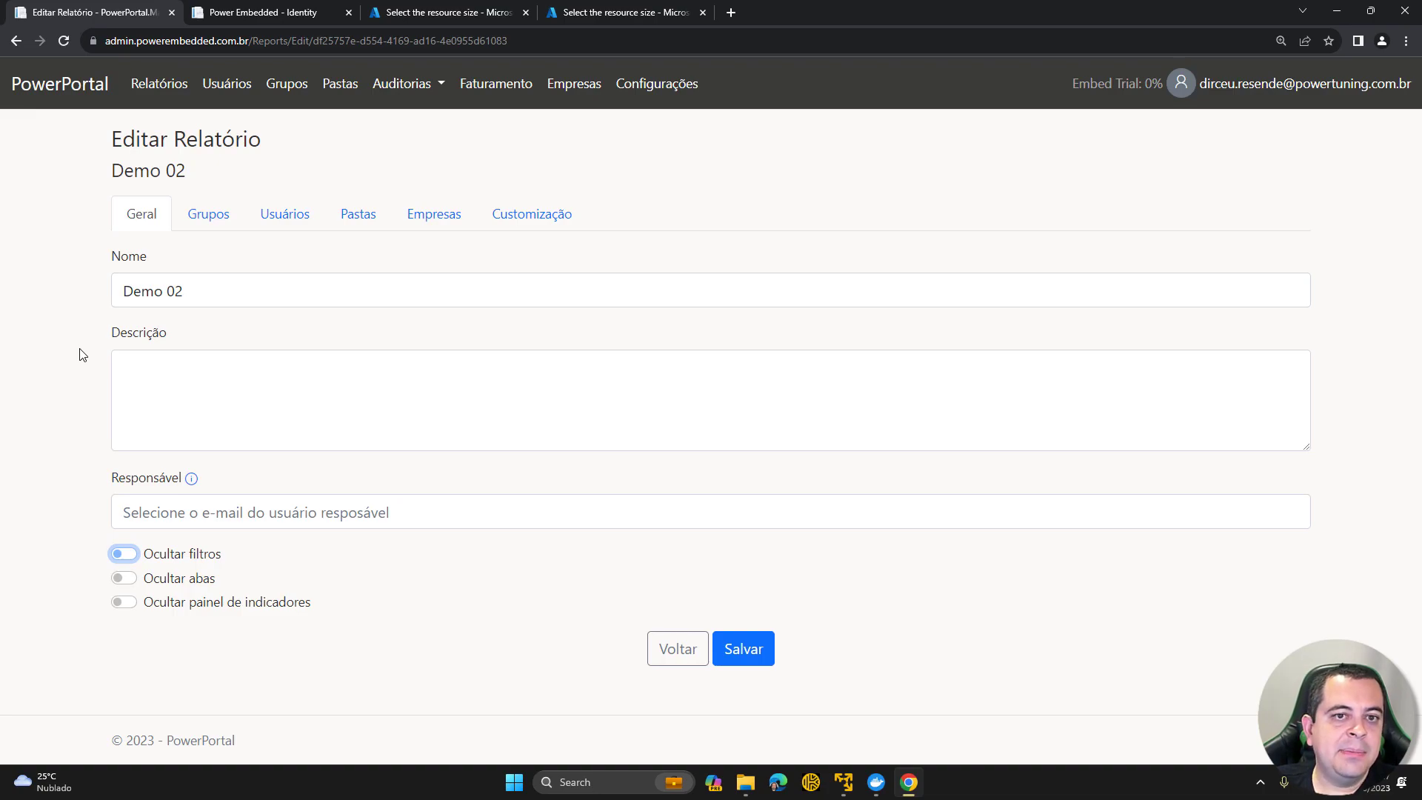
click(124, 580)
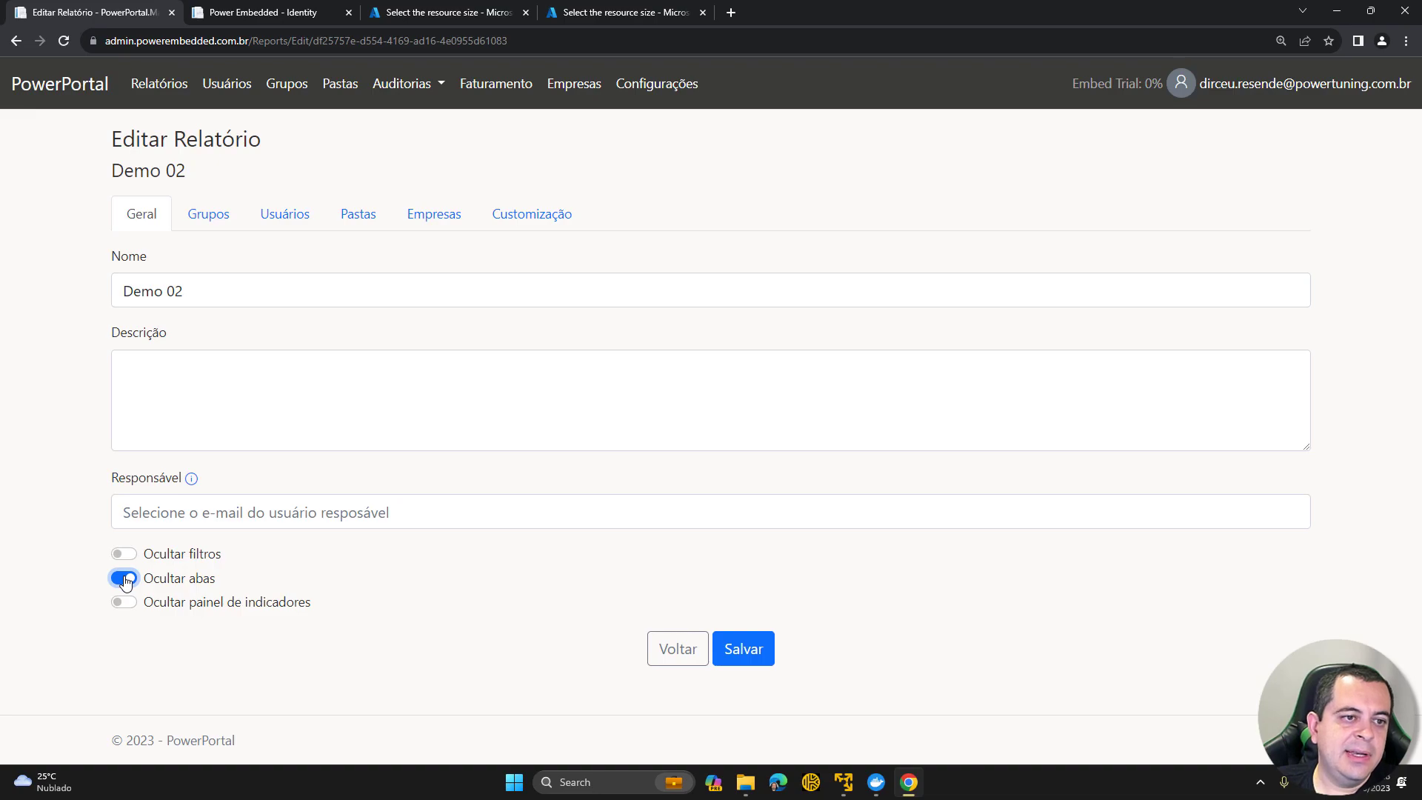
click(124, 580)
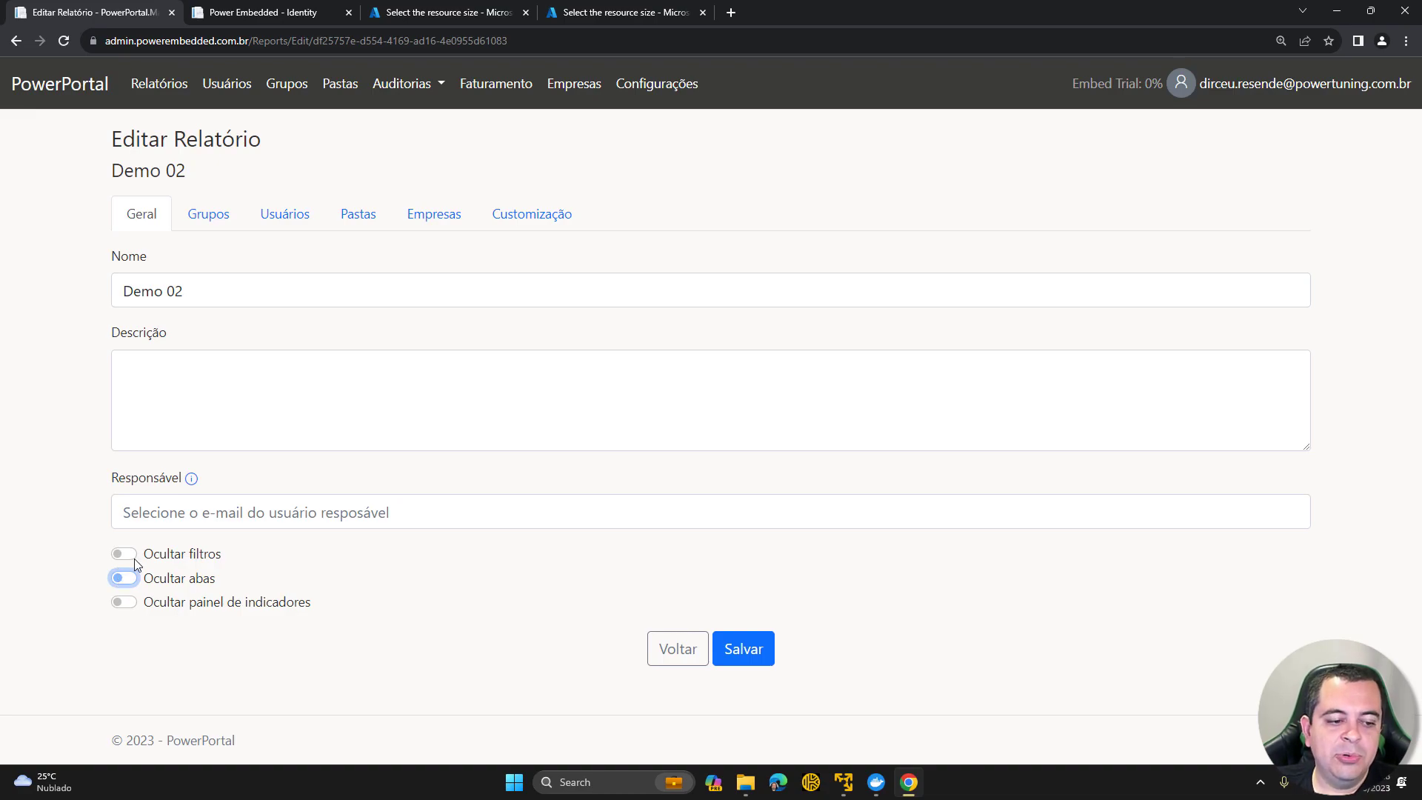
click(121, 603)
click(126, 605)
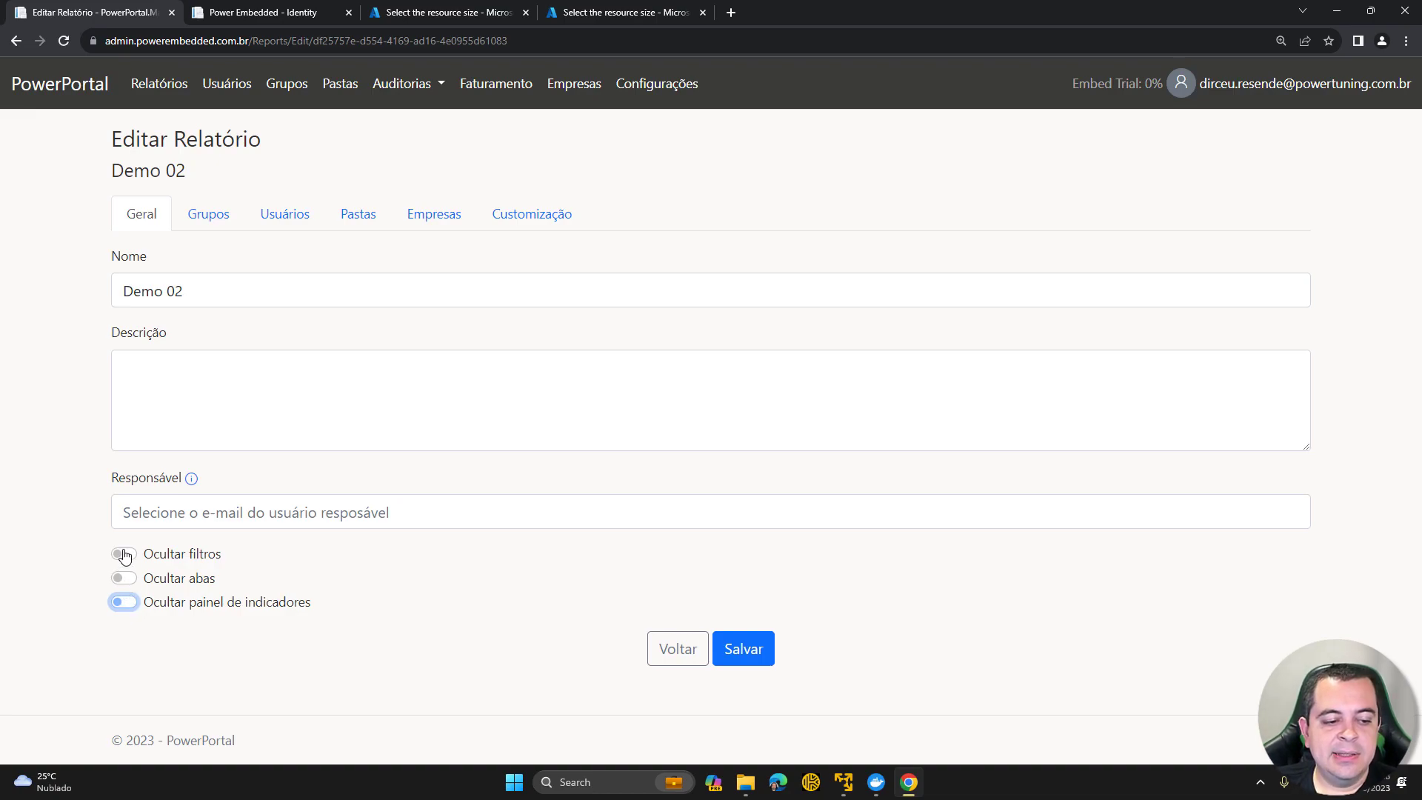
click(101, 539)
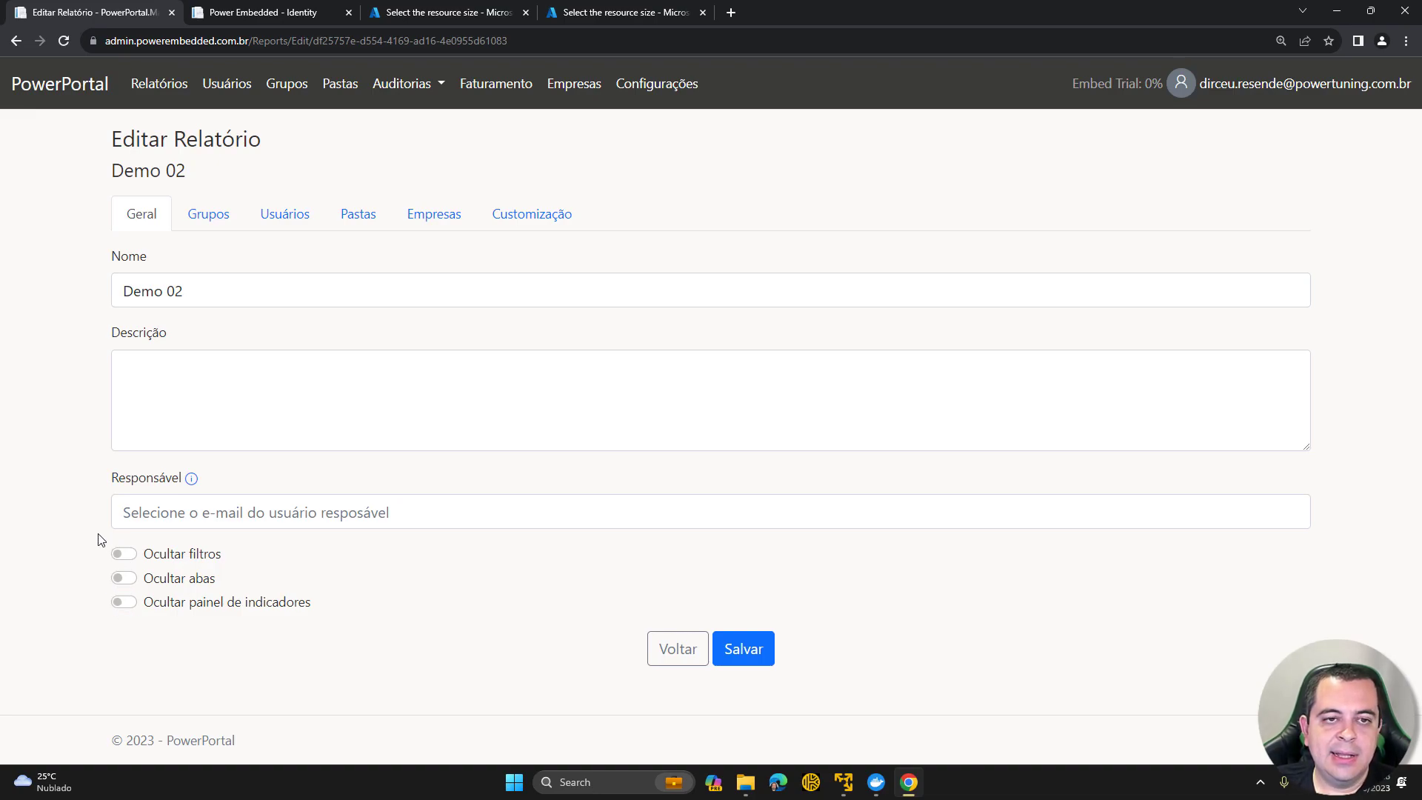
Step: Turn on Ocultar filtros, Ocultar abas and Ocultar painel de indicadores for the Demo 02 report
click(123, 554)
click(123, 578)
click(124, 603)
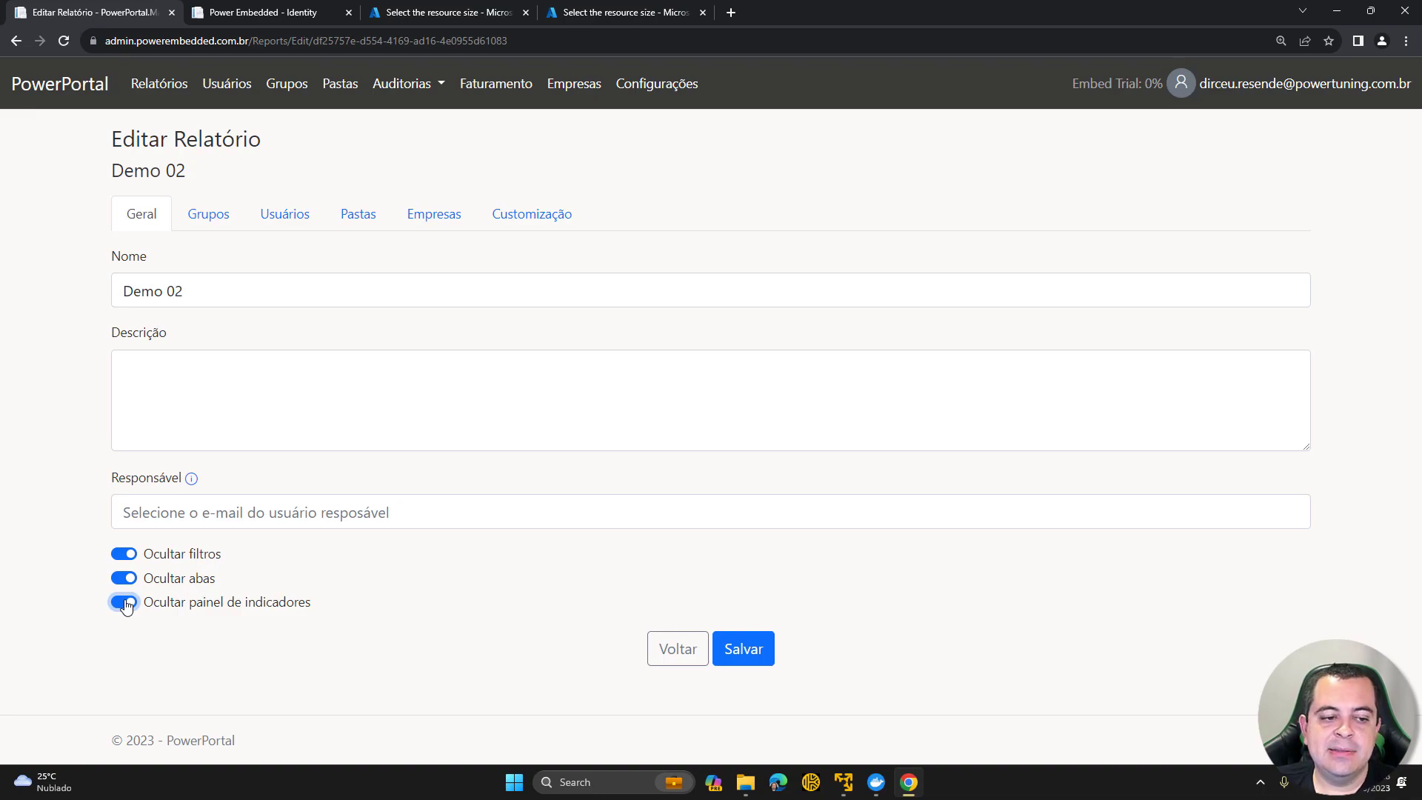
Step: Give the Comercial group access to the Demo 02 report
click(206, 226)
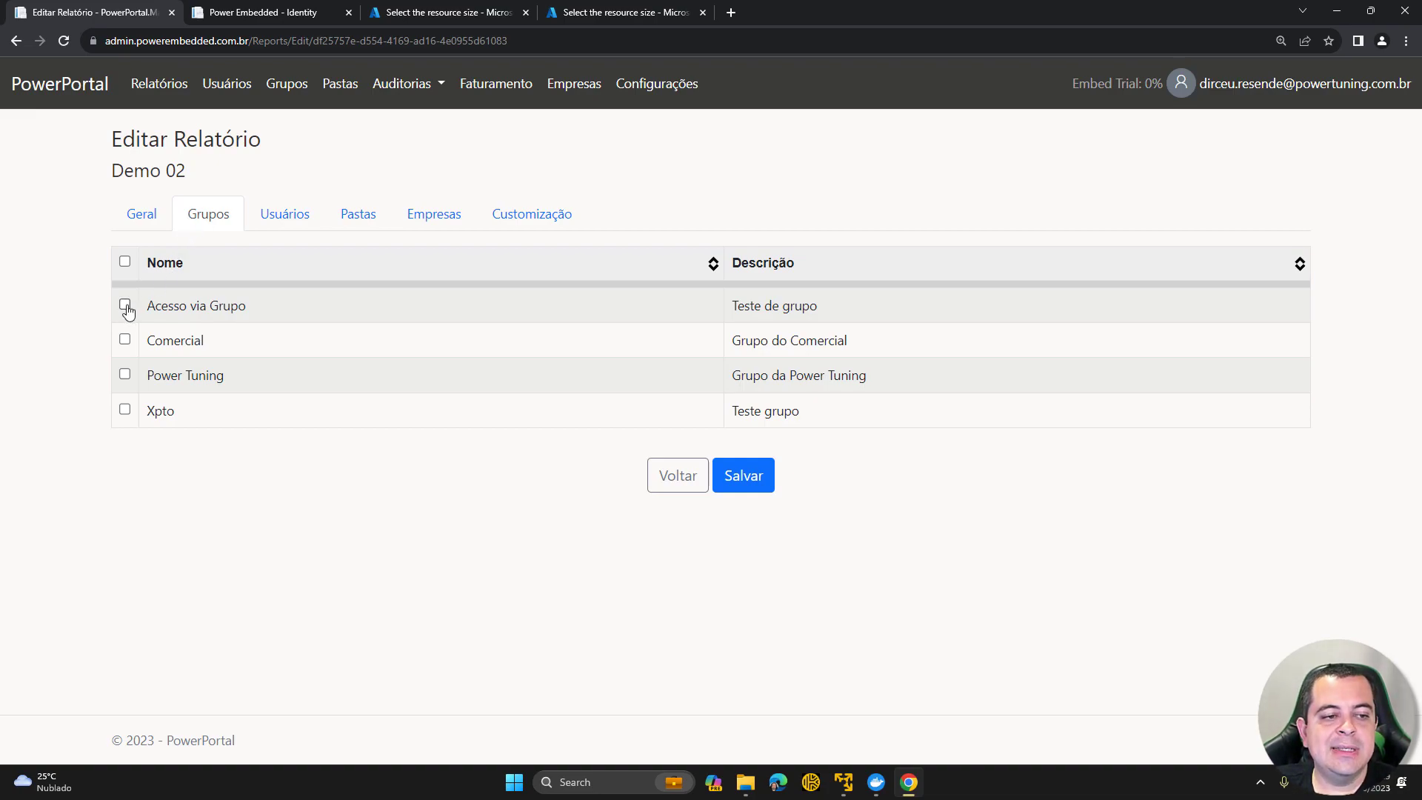
drag(112, 171, 200, 177)
click(200, 176)
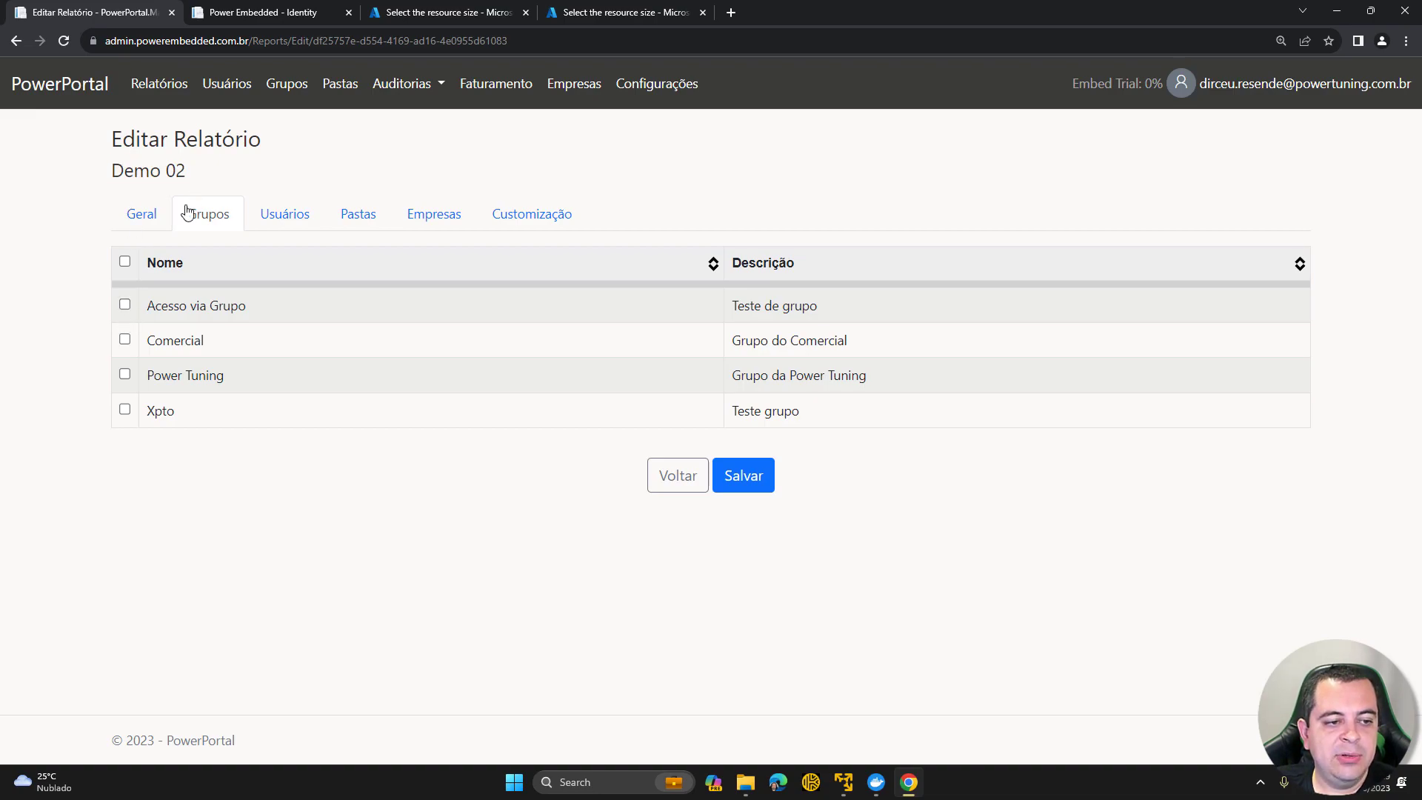
click(124, 339)
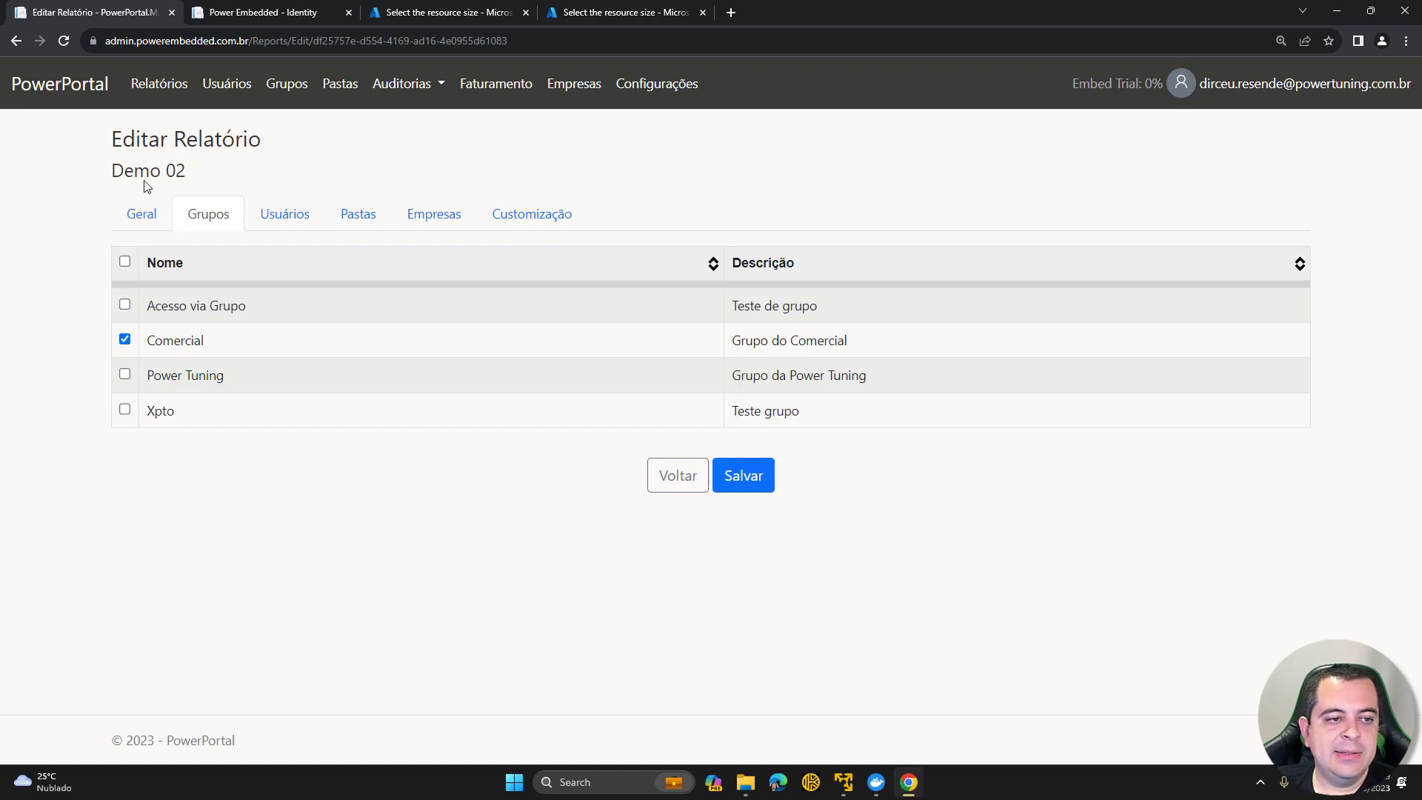
drag(112, 172, 200, 183)
click(197, 181)
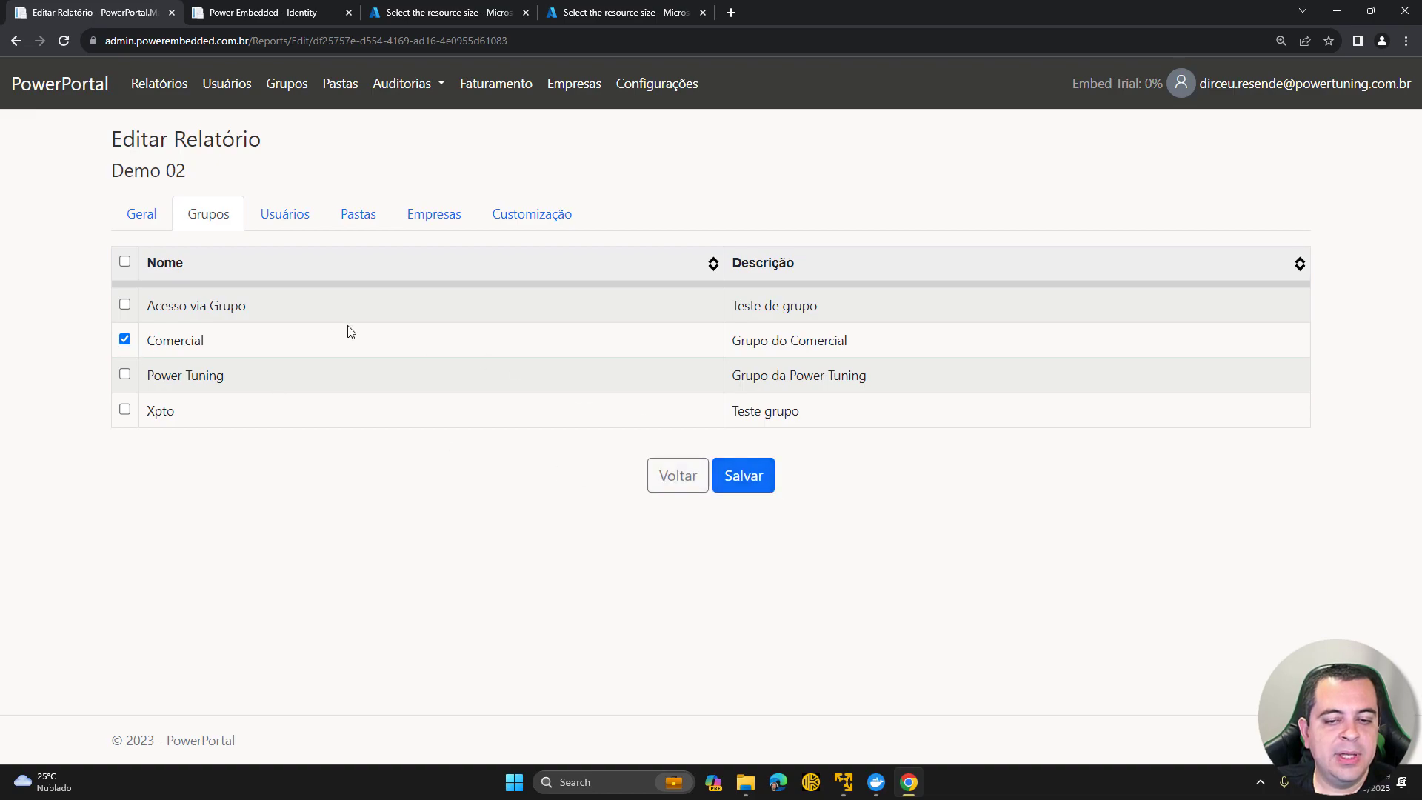
drag(209, 342, 147, 342)
click(178, 343)
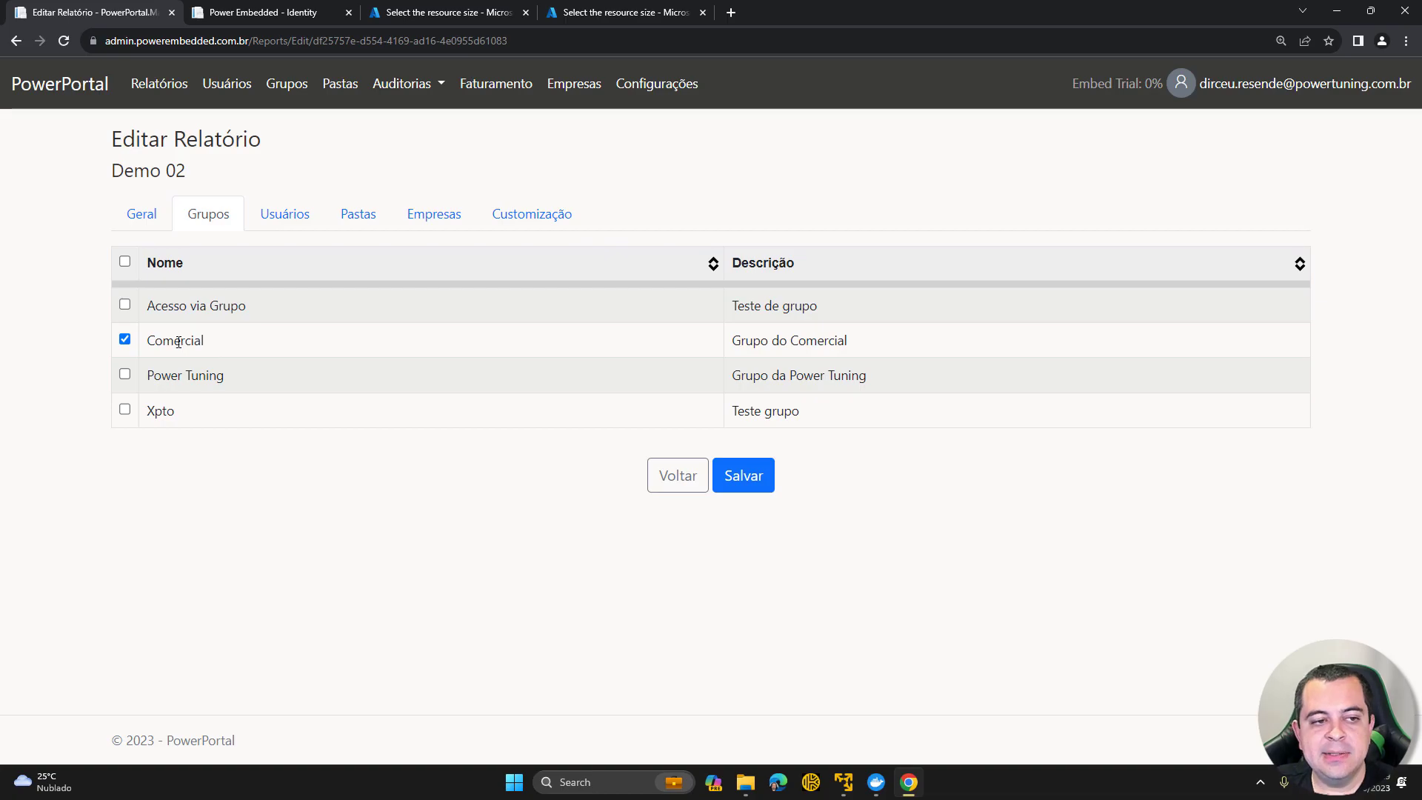
Step: Compare the report's individual user access list with its Comercial group assignment
click(273, 213)
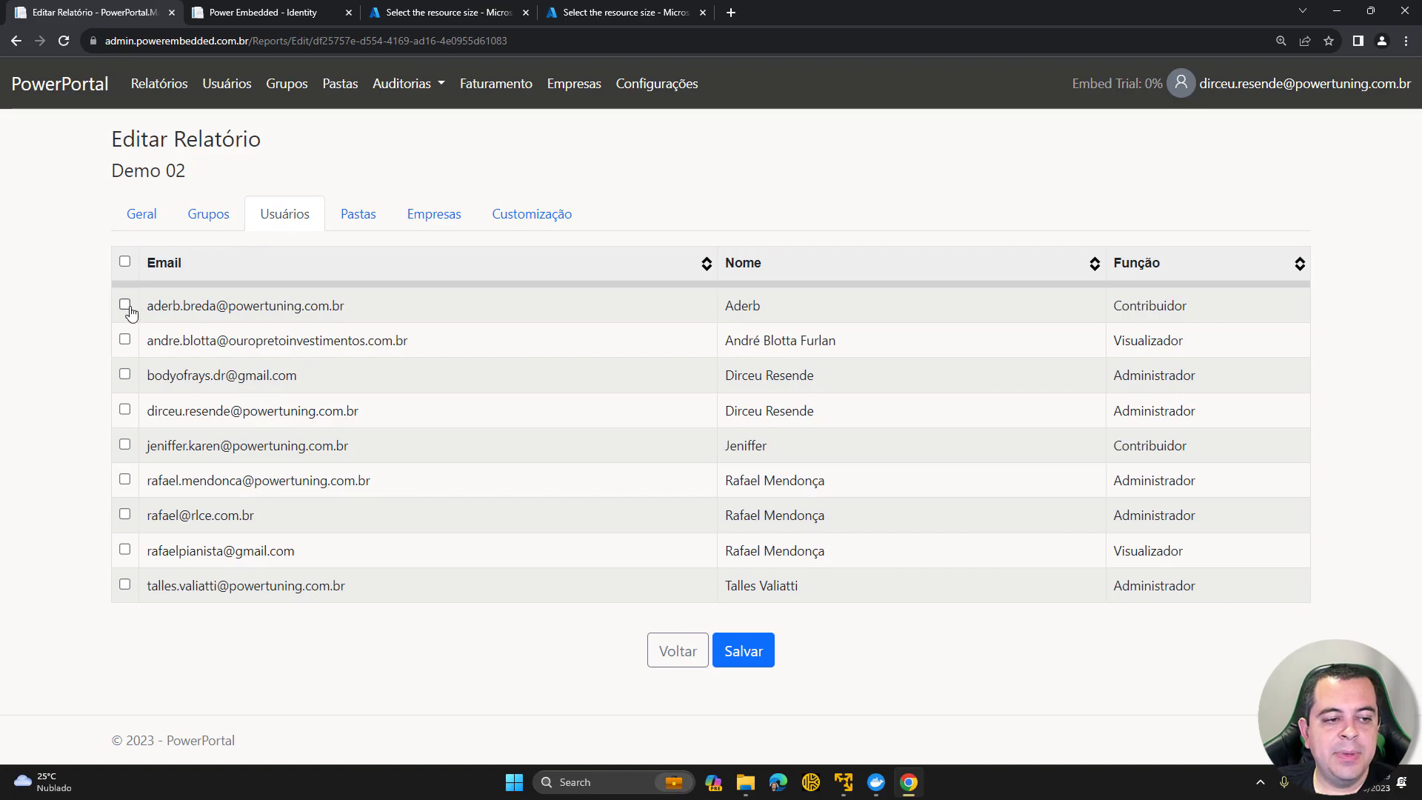
click(219, 215)
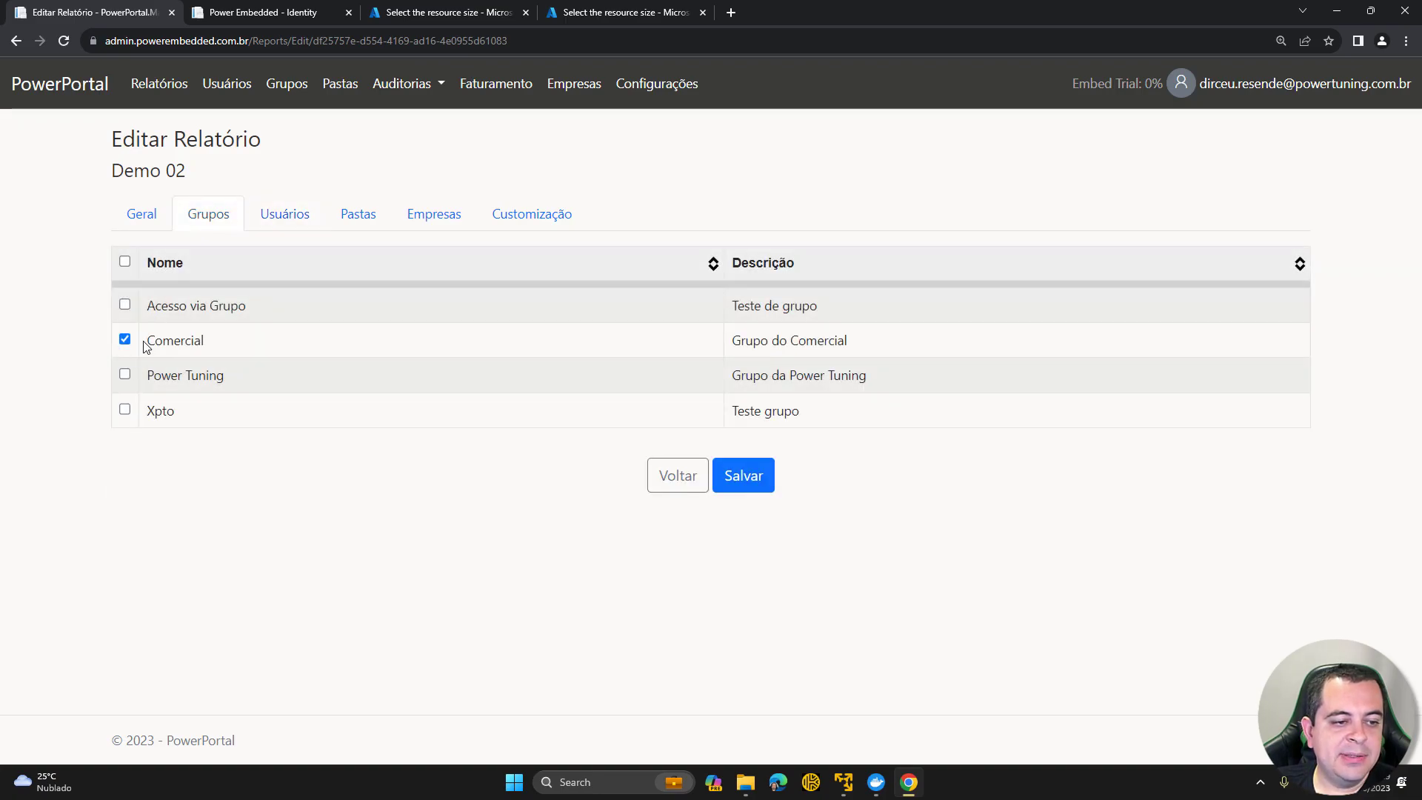
drag(146, 344, 290, 346)
click(241, 287)
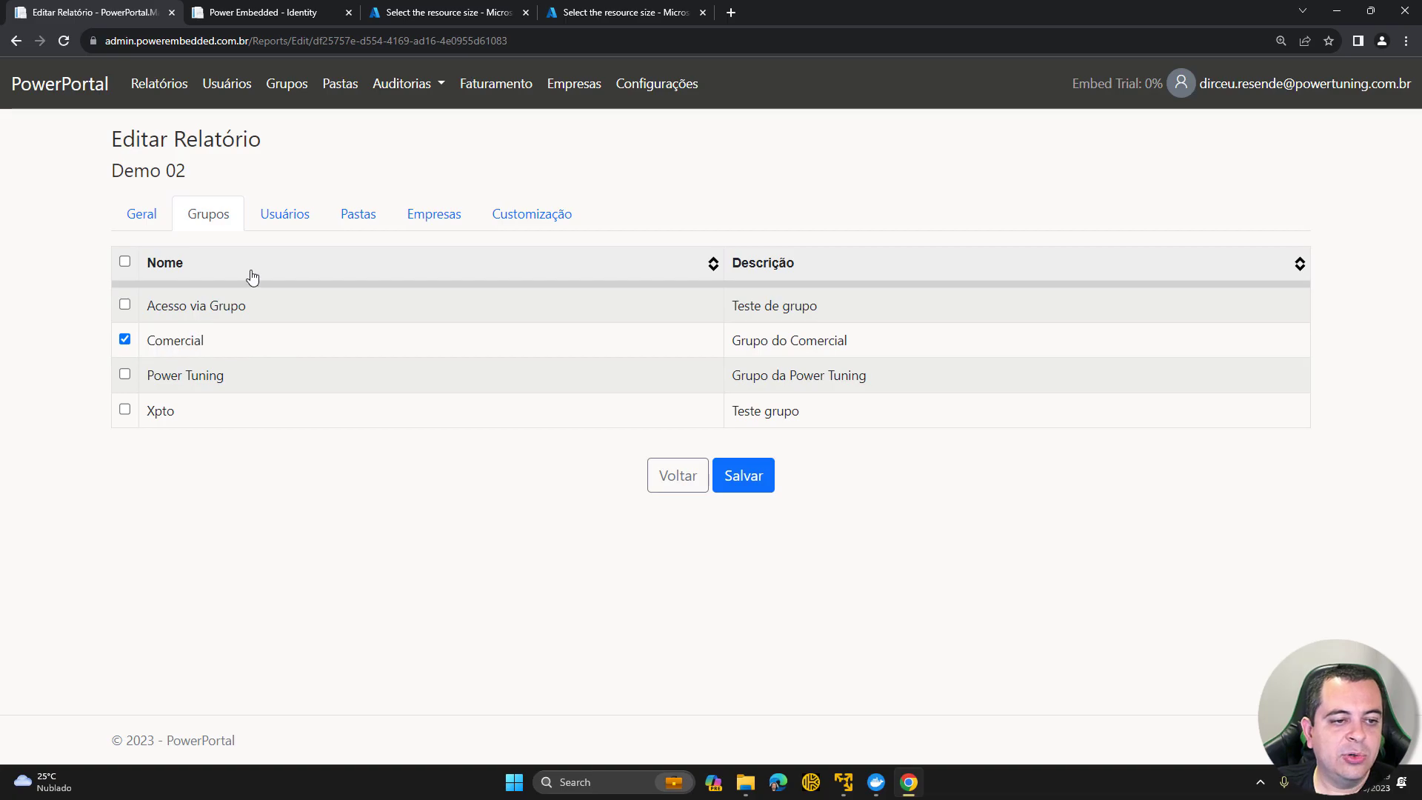
Step: Give the signed-in administrator's own user account individual access to the Demo 02 report
click(284, 220)
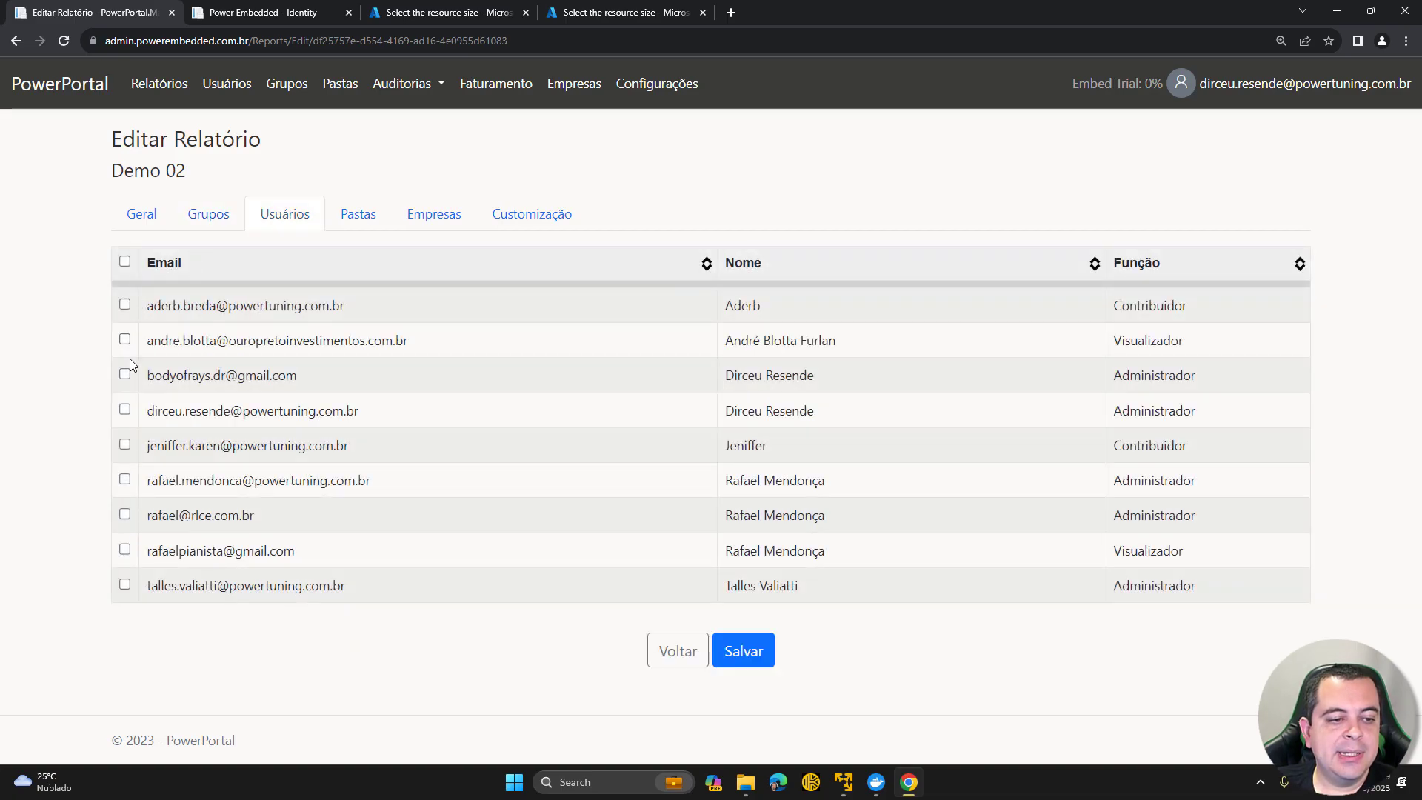
click(124, 410)
click(208, 213)
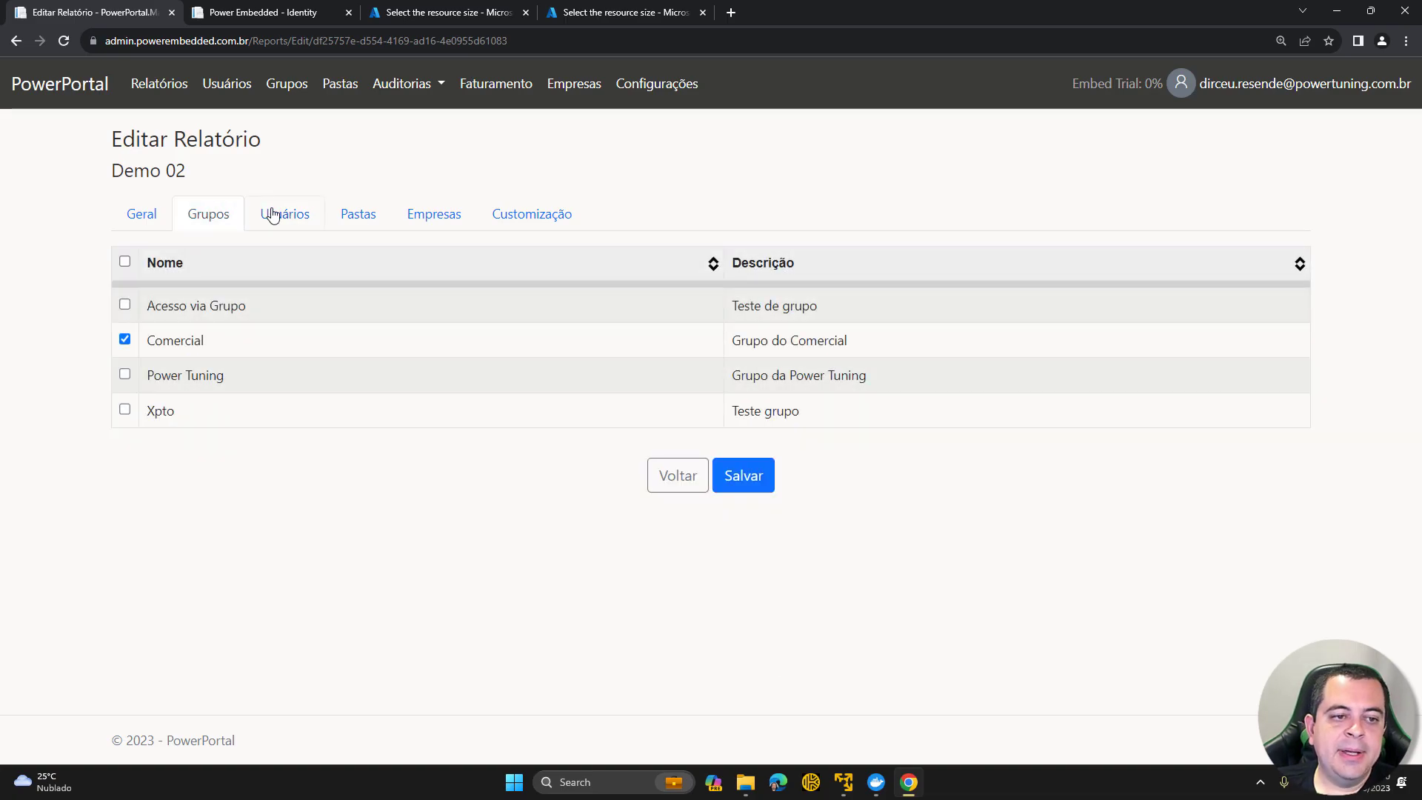
click(274, 213)
click(124, 375)
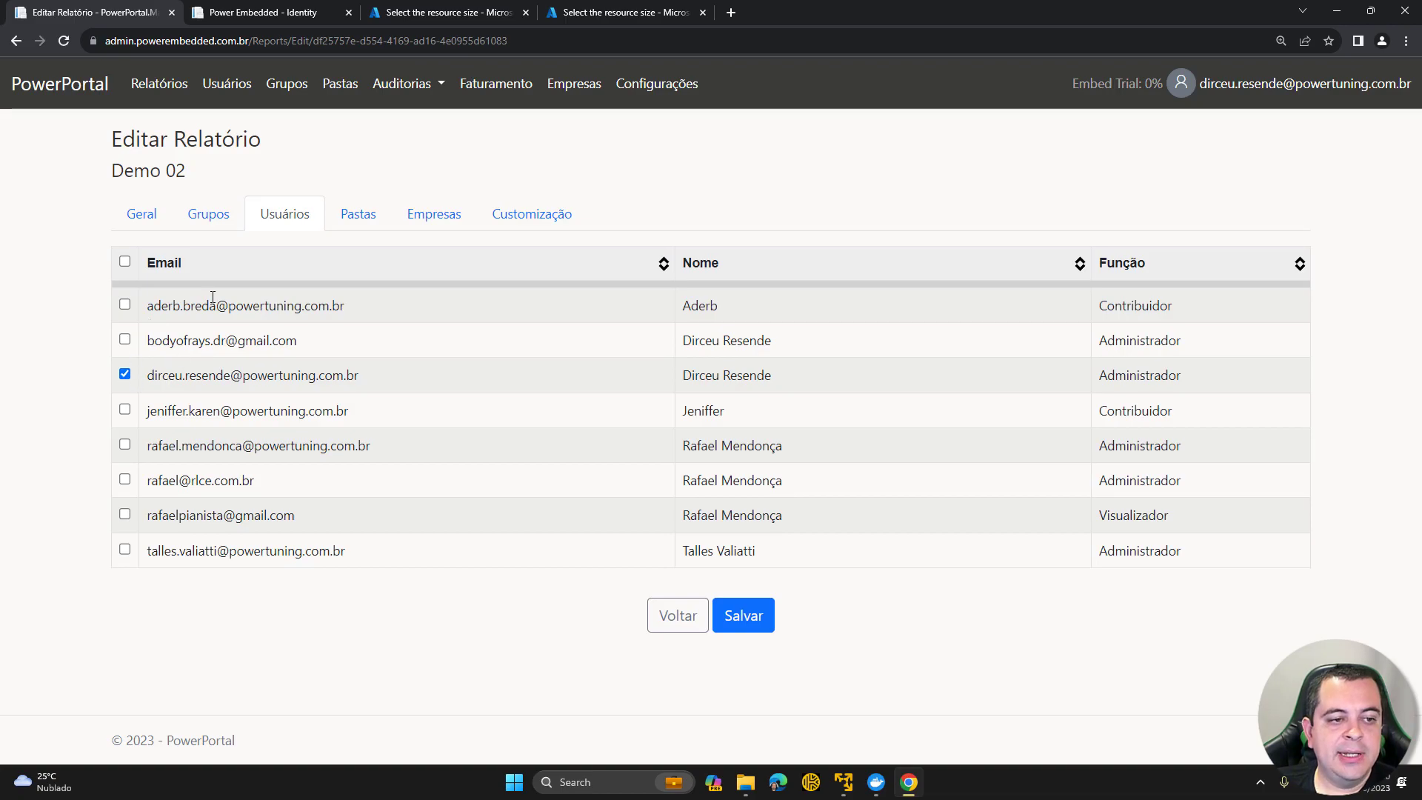
click(221, 222)
click(267, 224)
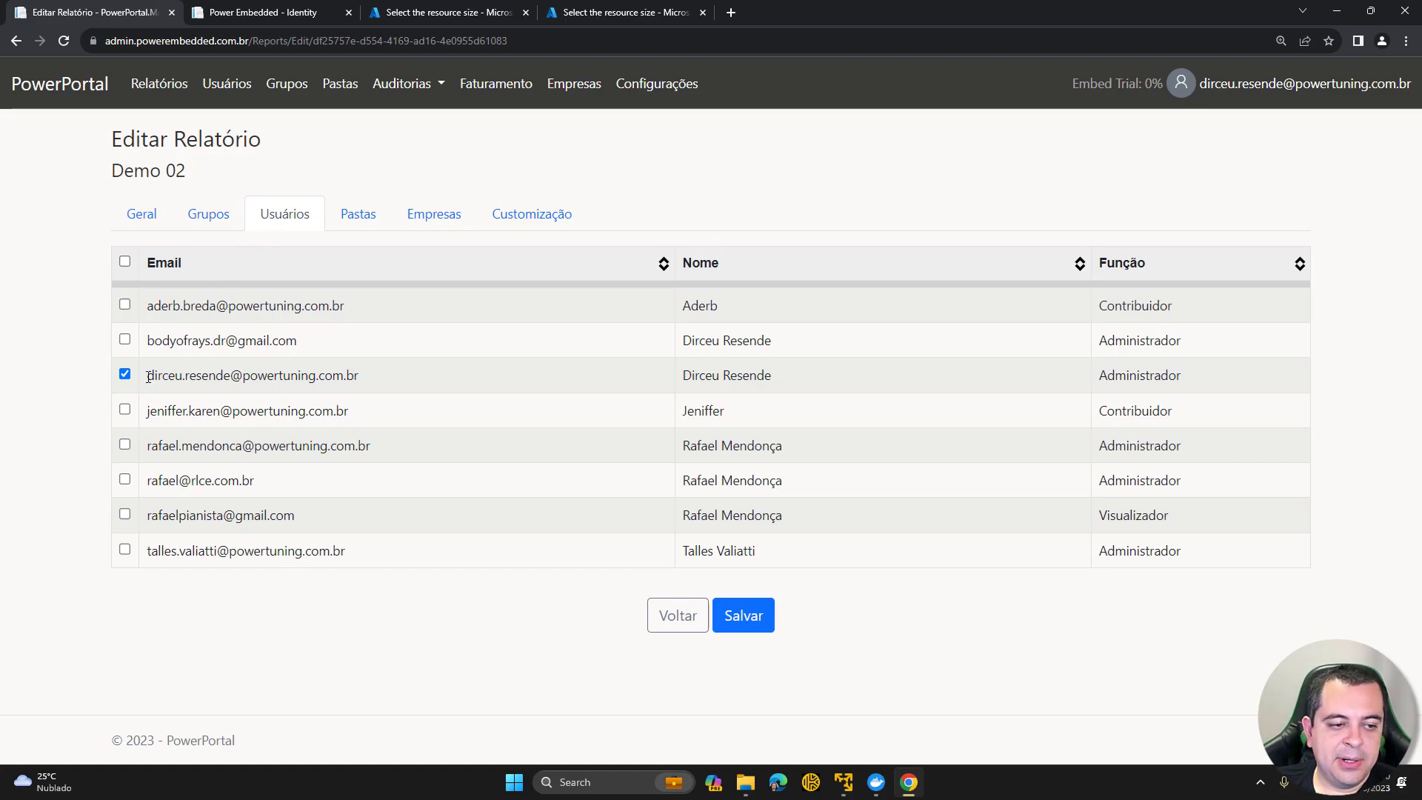
drag(148, 382, 416, 376)
click(376, 379)
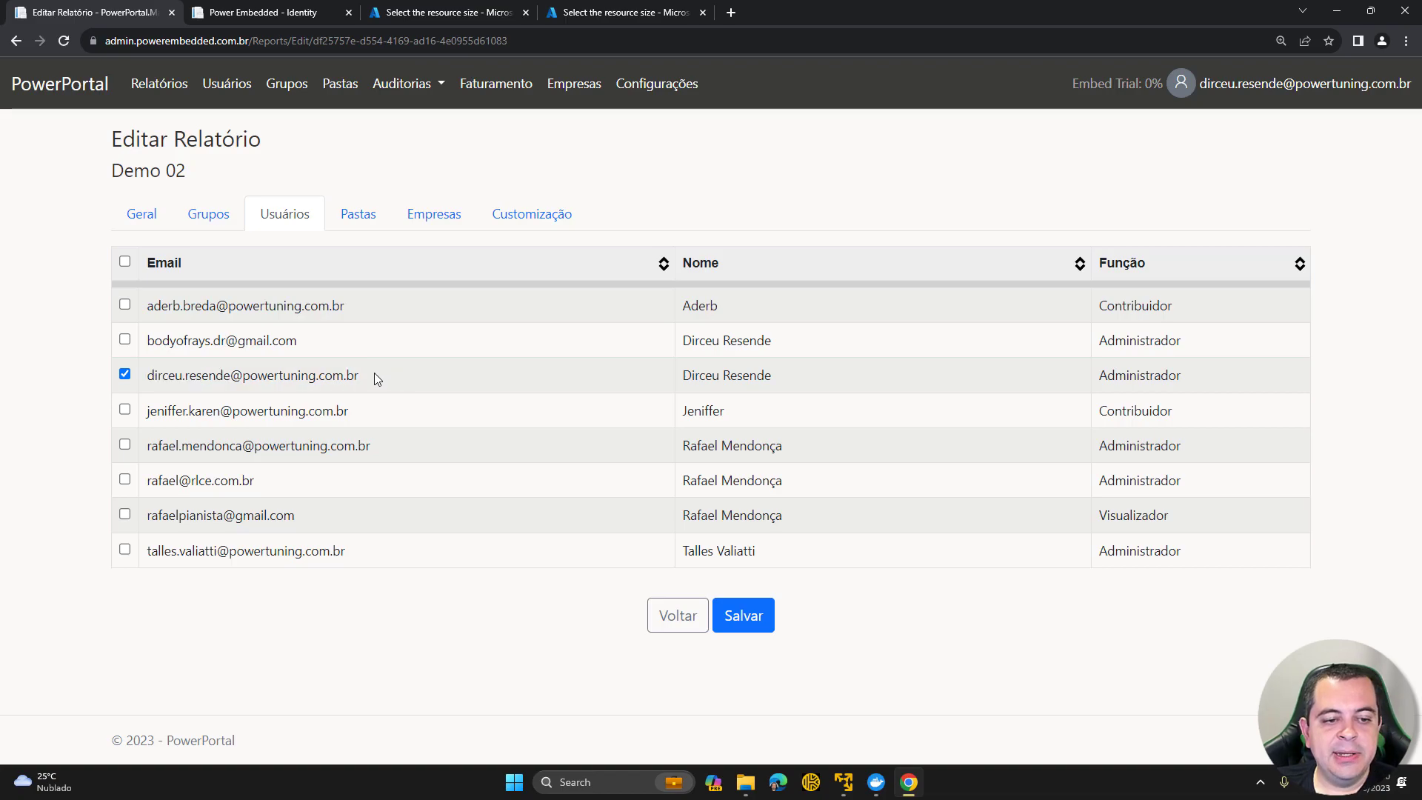
Step: Try selecting all the groups for the report, and reset the selection to Comercial only
click(199, 215)
click(124, 375)
click(124, 410)
click(124, 305)
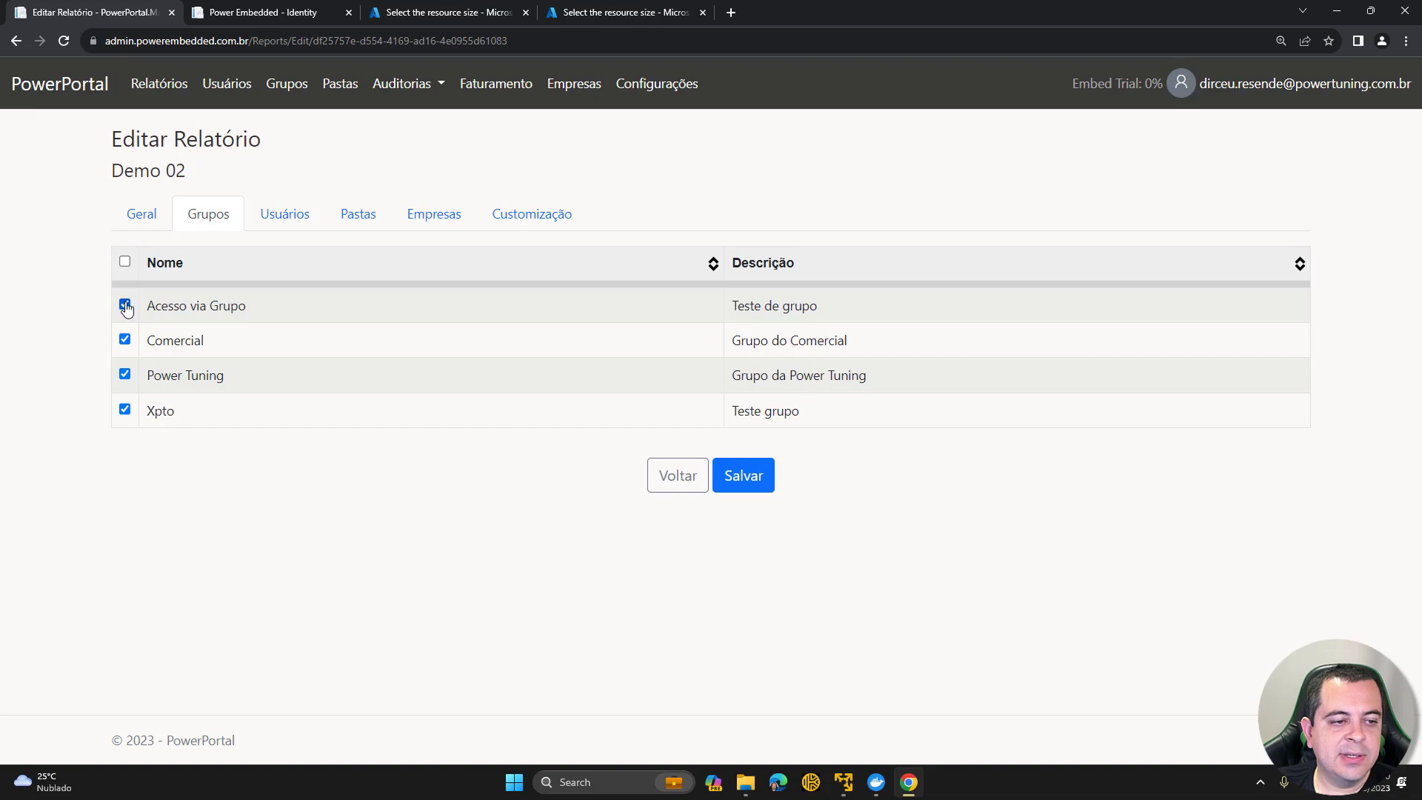
click(124, 262)
click(125, 262)
click(124, 262)
click(124, 339)
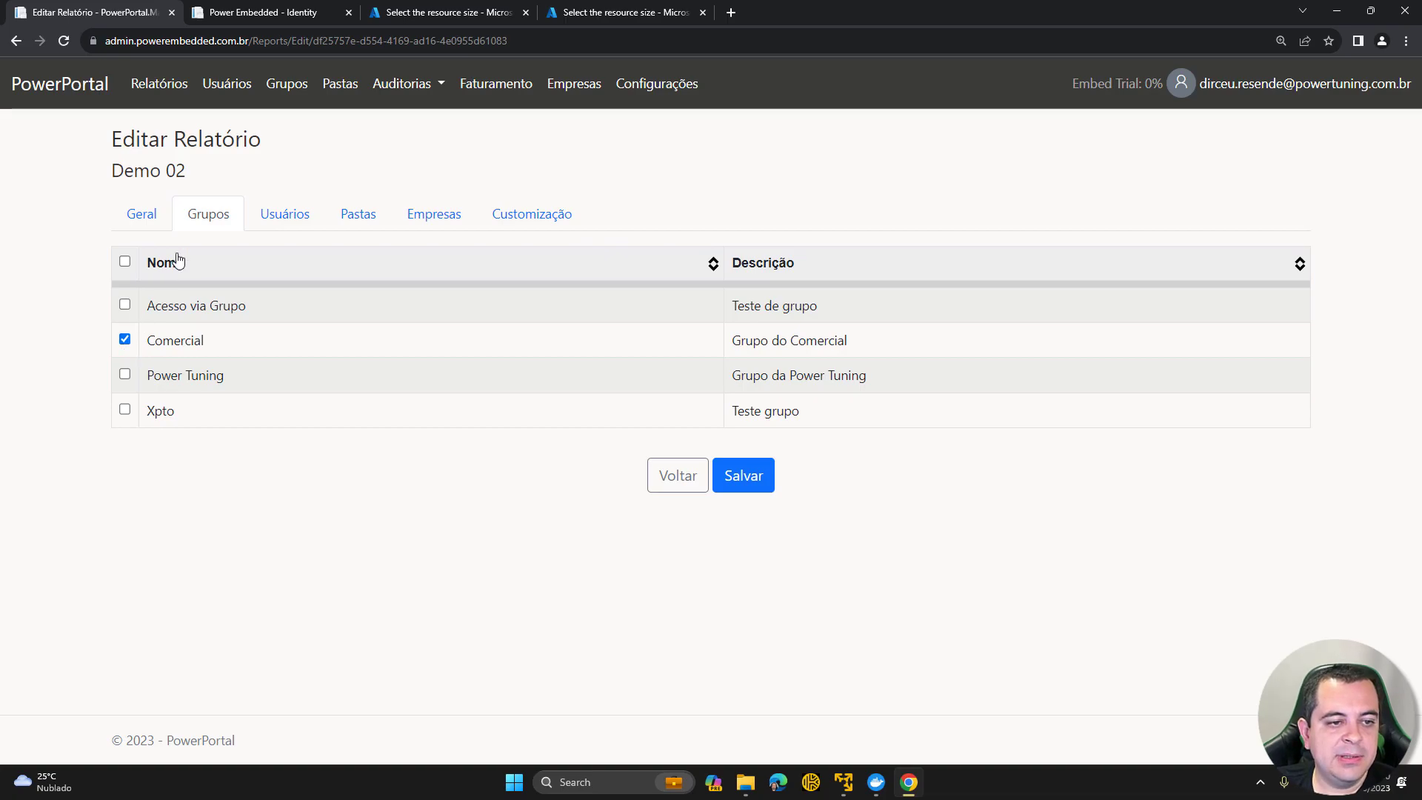
Step: Check which individual user is selected for access to the report
click(255, 221)
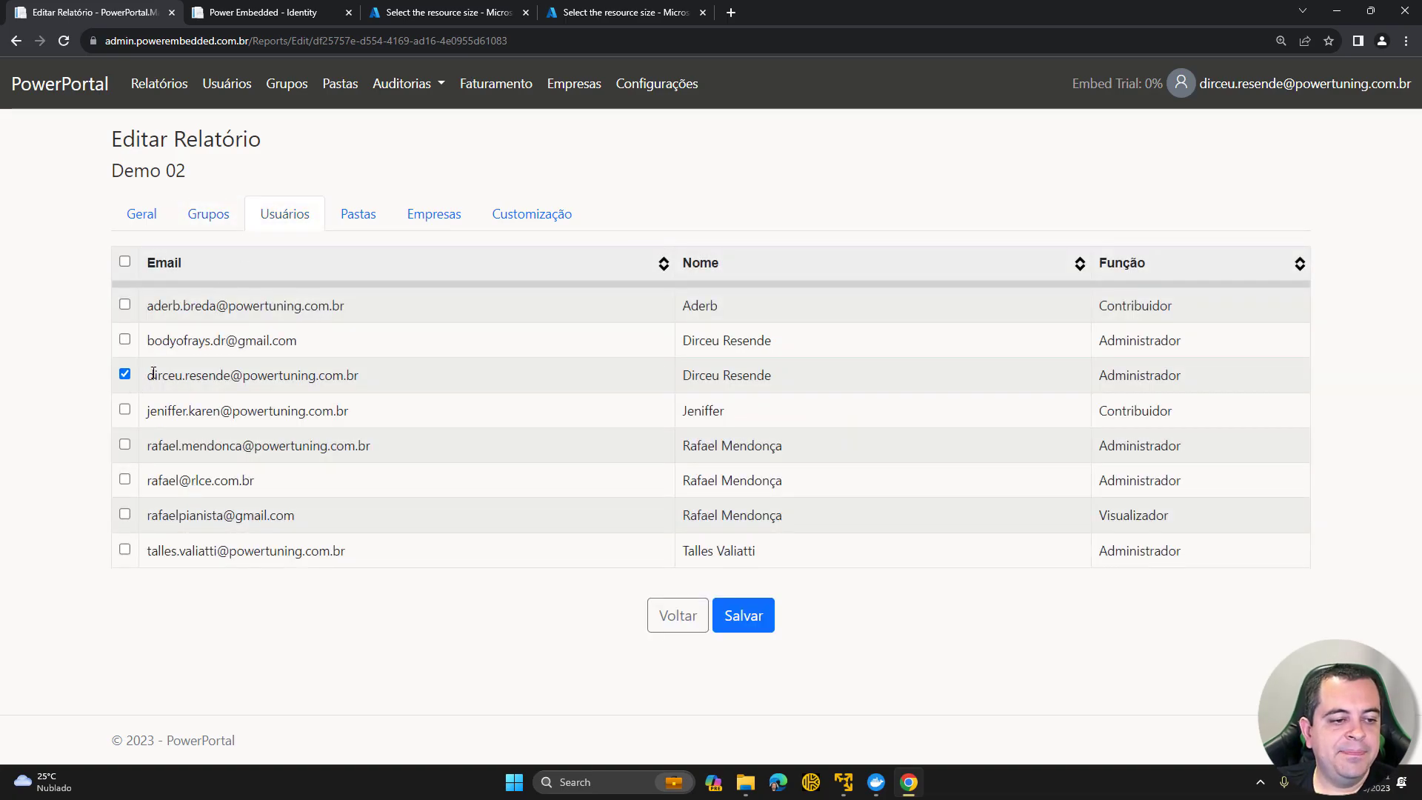
drag(148, 375, 371, 379)
click(367, 378)
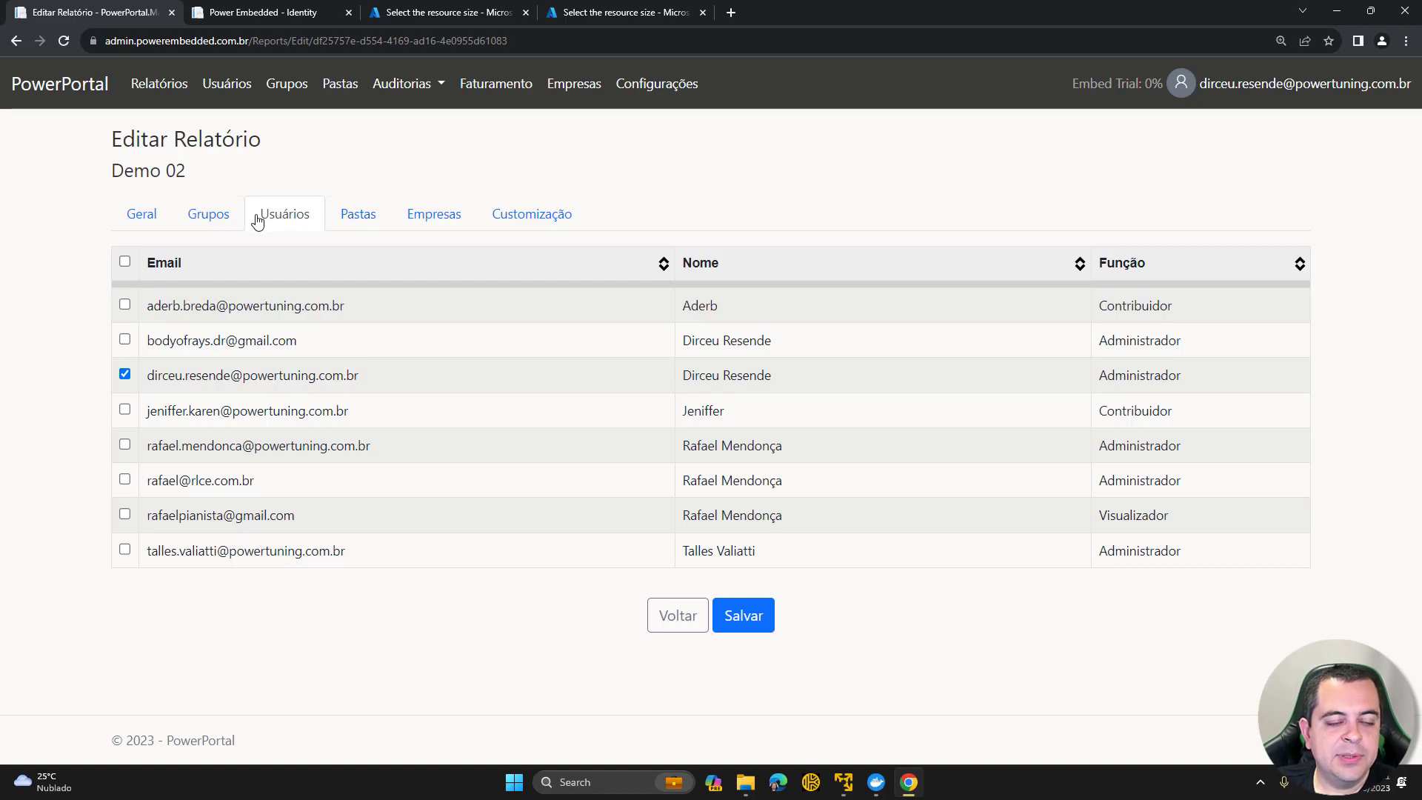
Step: Examine the folders available for the report, comparing the Fundo Branco and Fundo Preto folders with their Caminho values
click(345, 220)
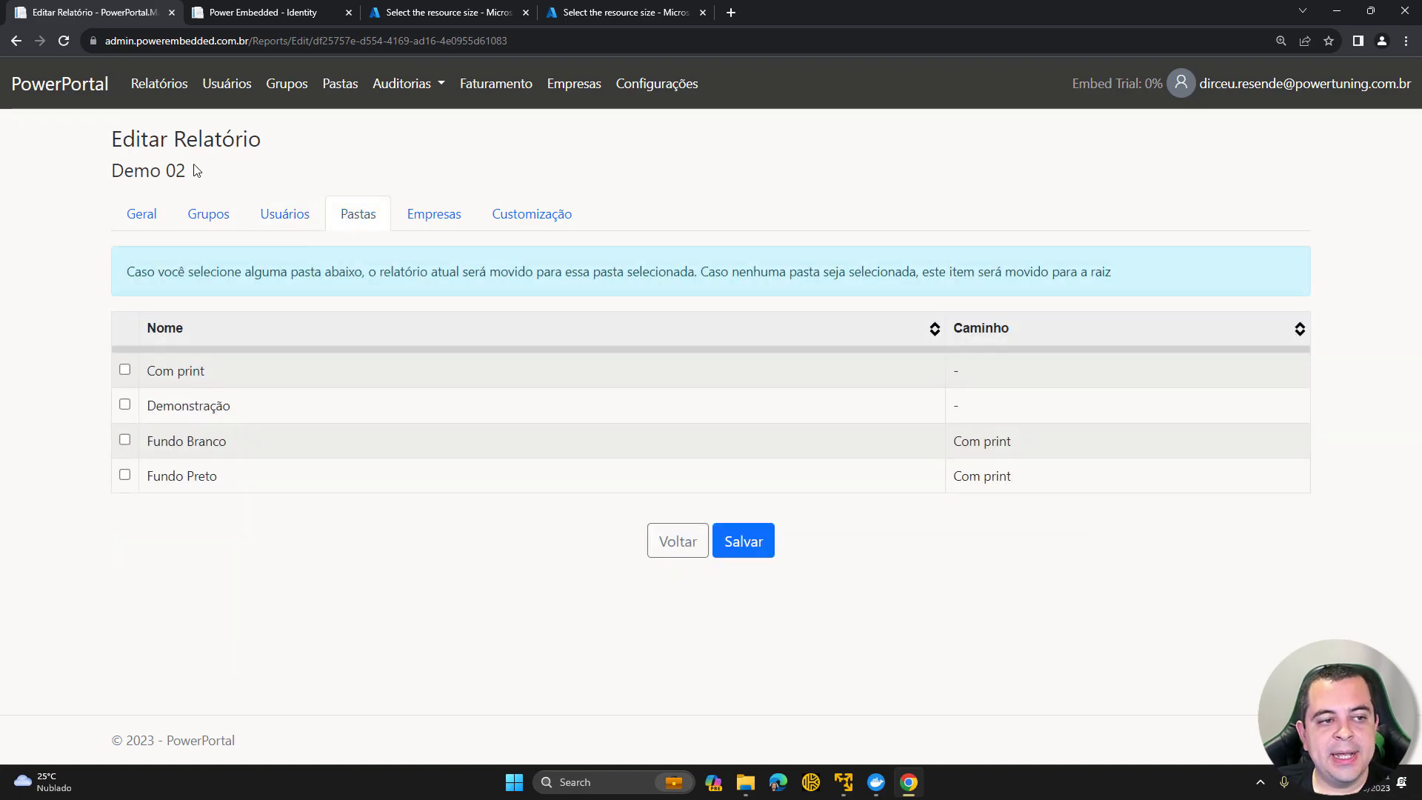
drag(112, 171, 213, 180)
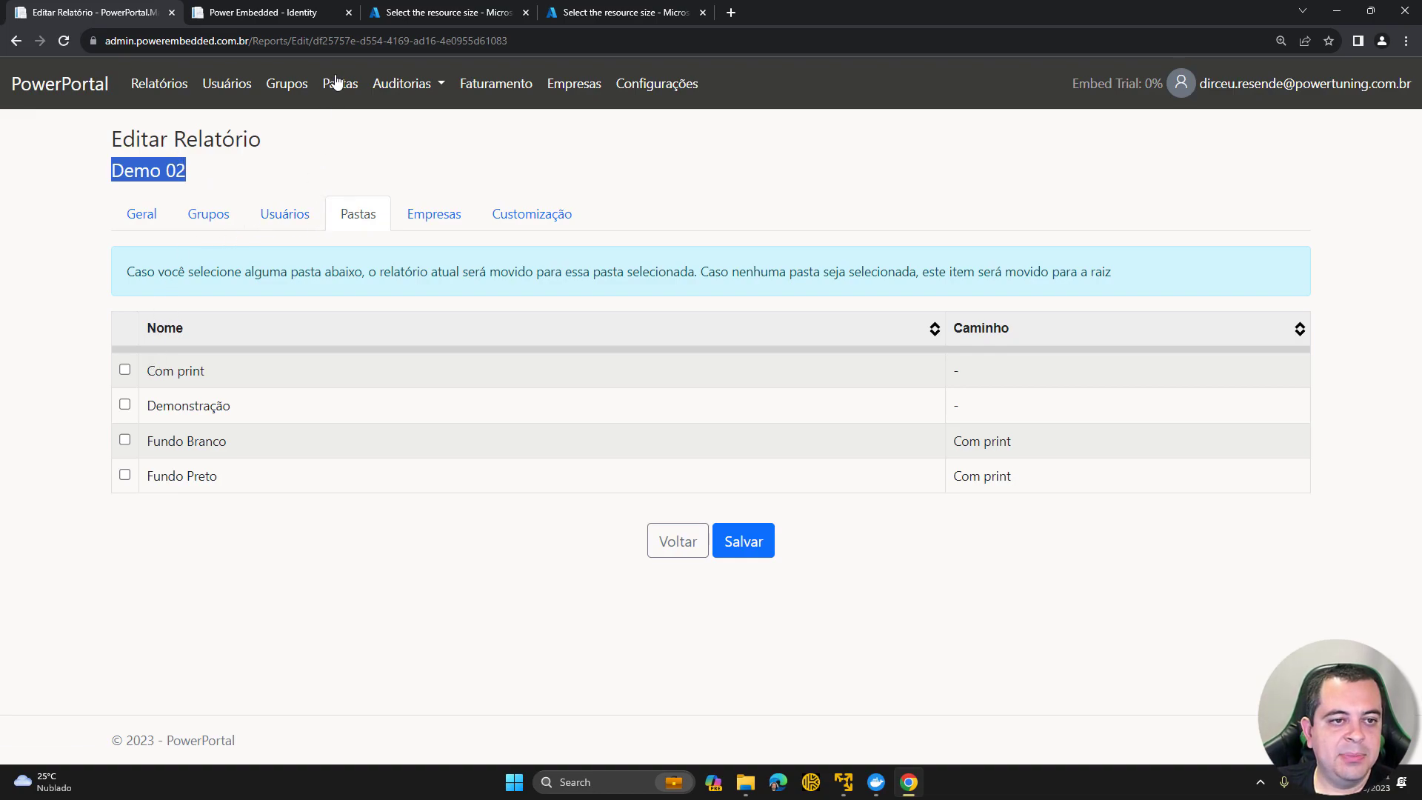
click(955, 371)
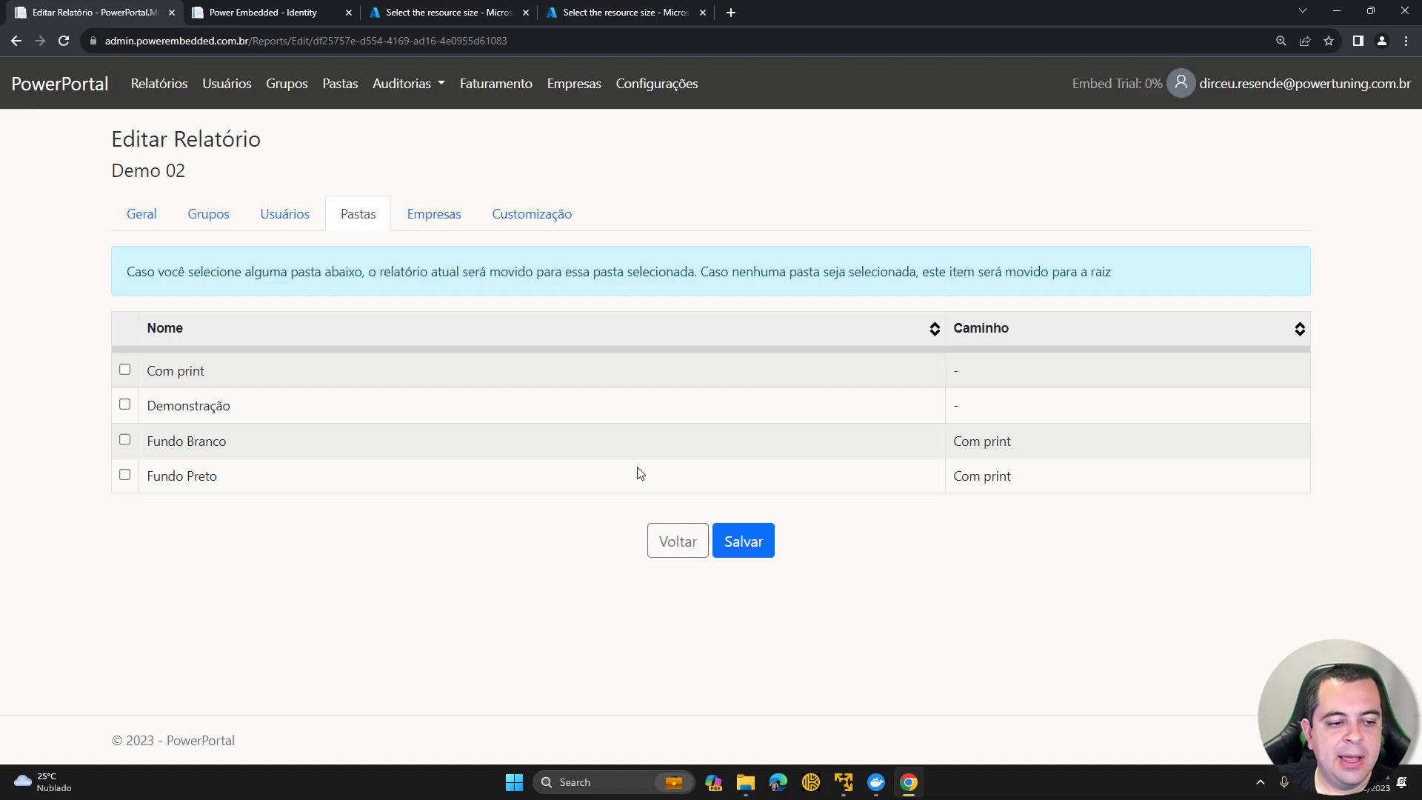
drag(150, 442, 244, 445)
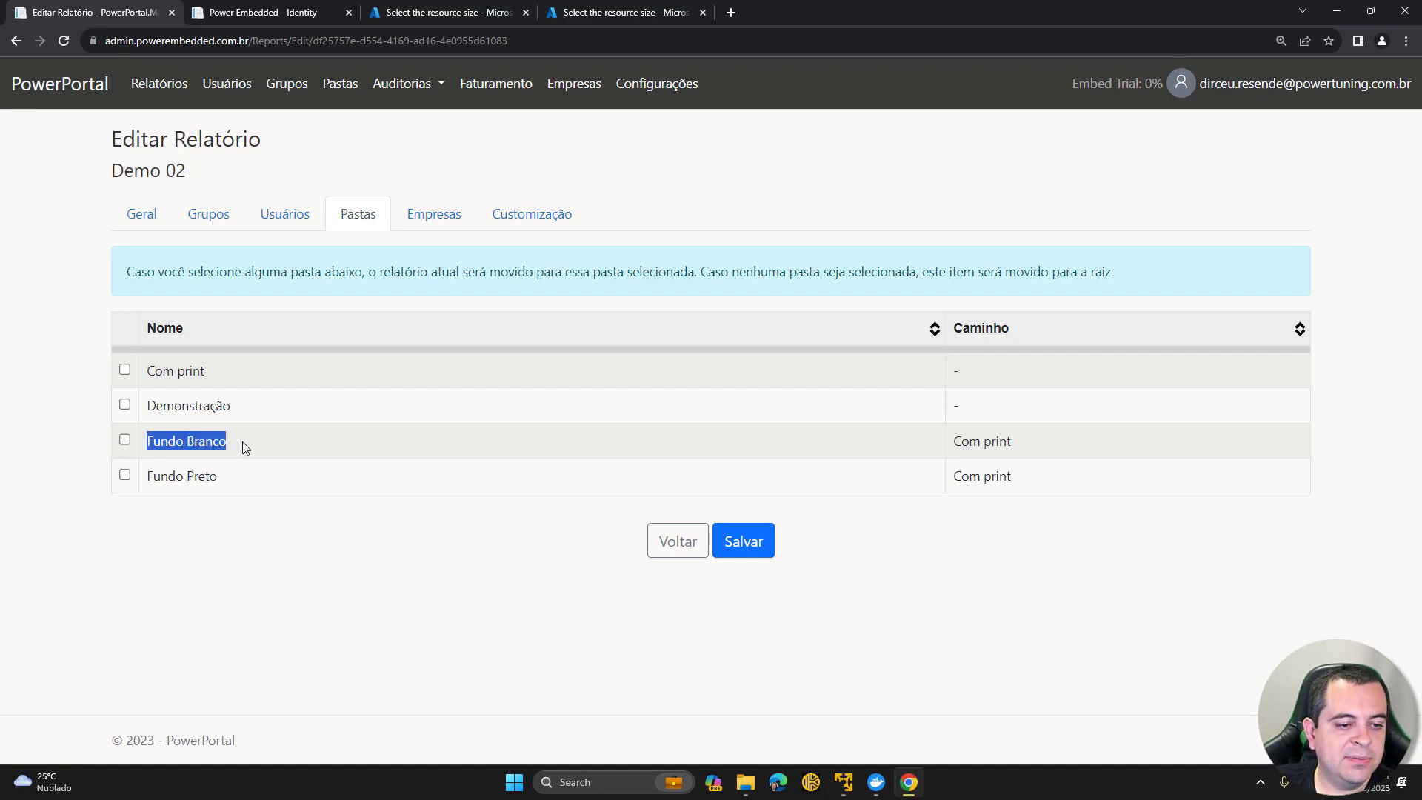
drag(148, 476, 235, 479)
click(243, 451)
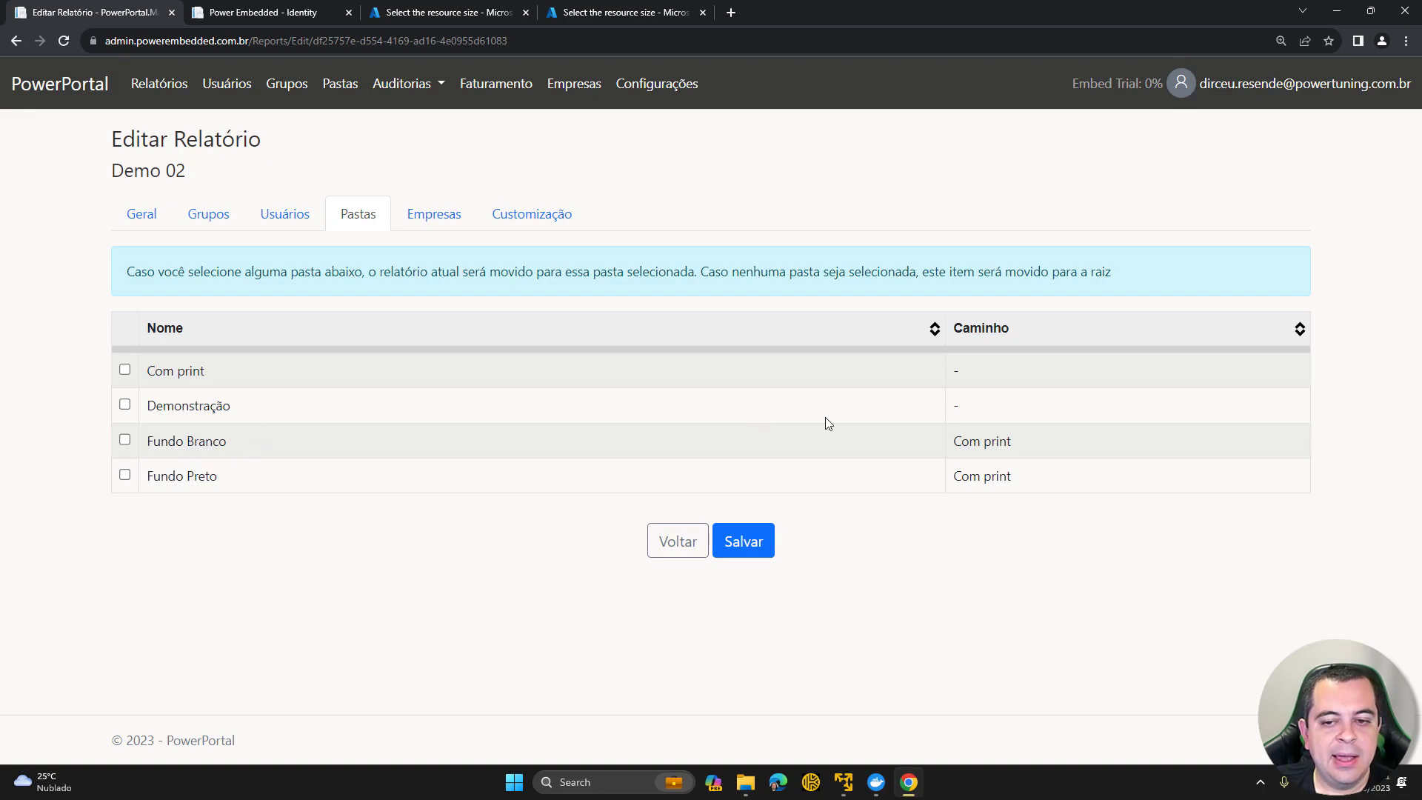
drag(957, 442, 1004, 443)
click(1014, 441)
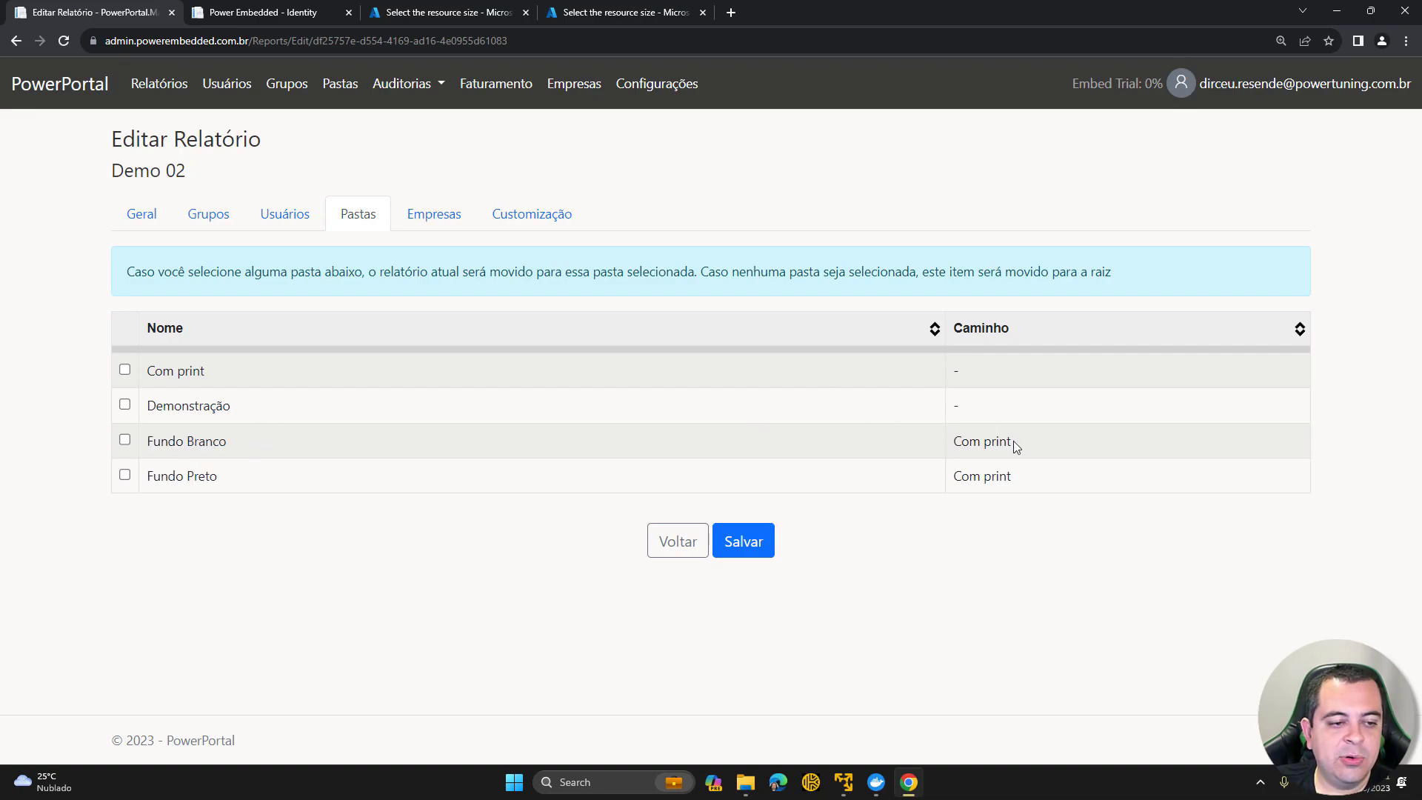
drag(148, 446, 236, 450)
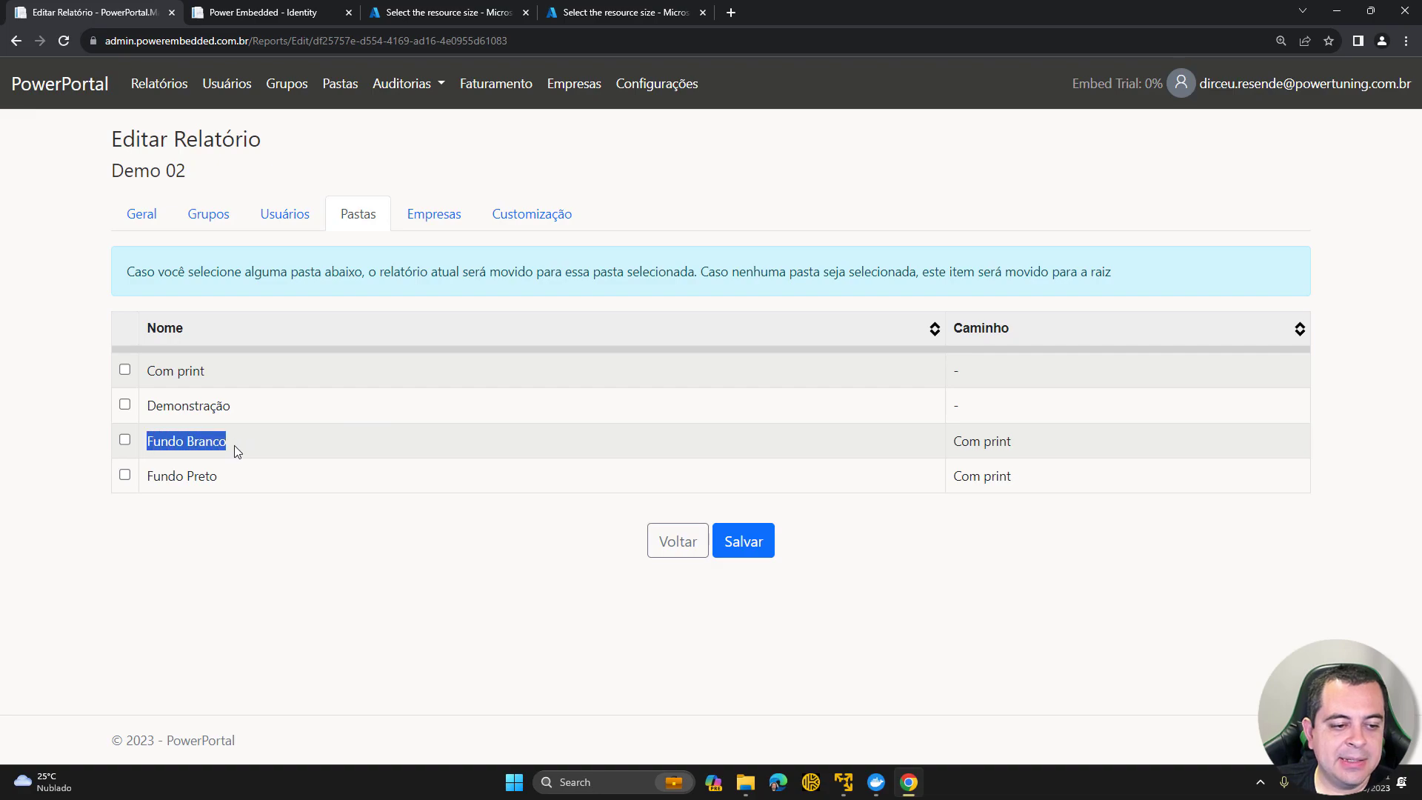
drag(952, 442, 1026, 443)
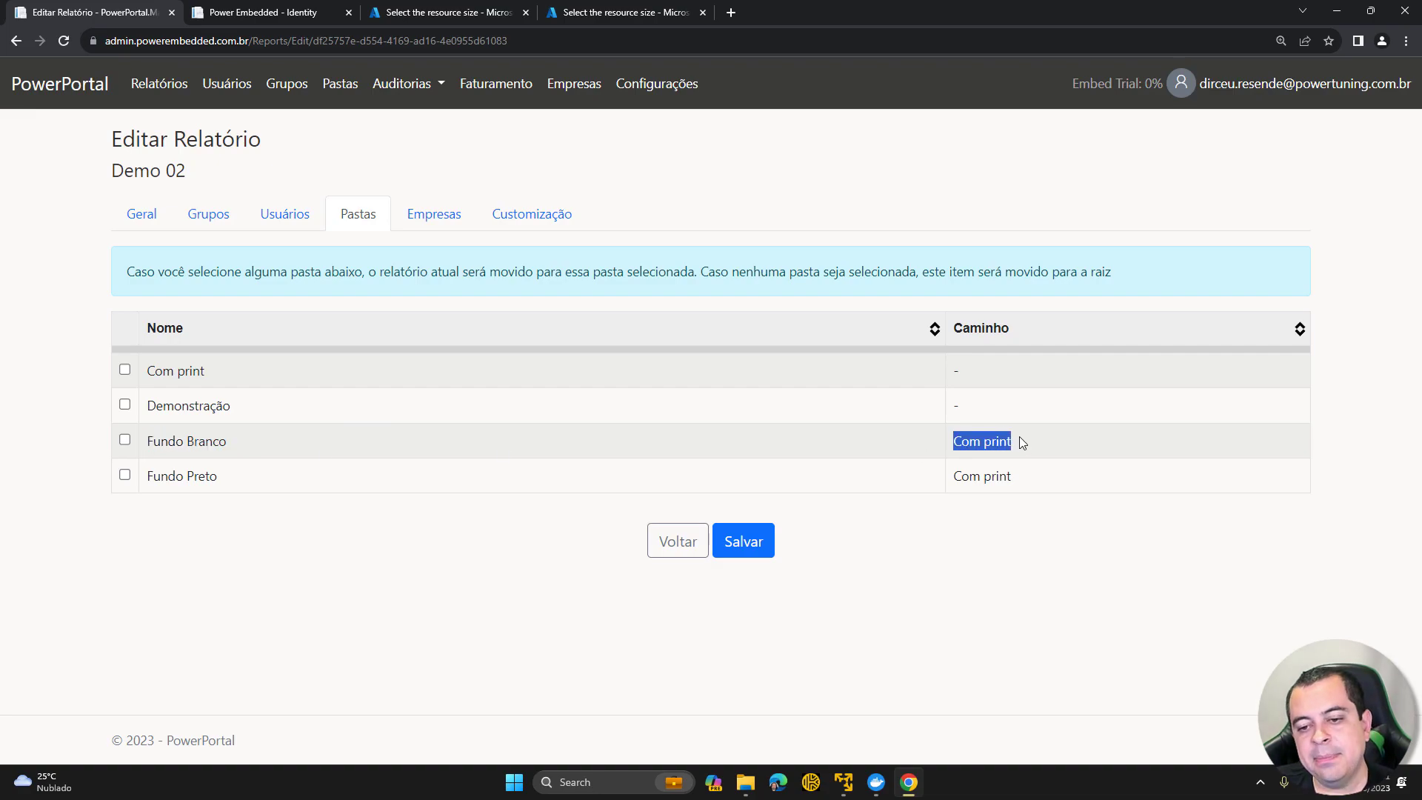
Step: Review the Com print folder together with its subfolders Fundo Branco and Fundo Preto
click(152, 370)
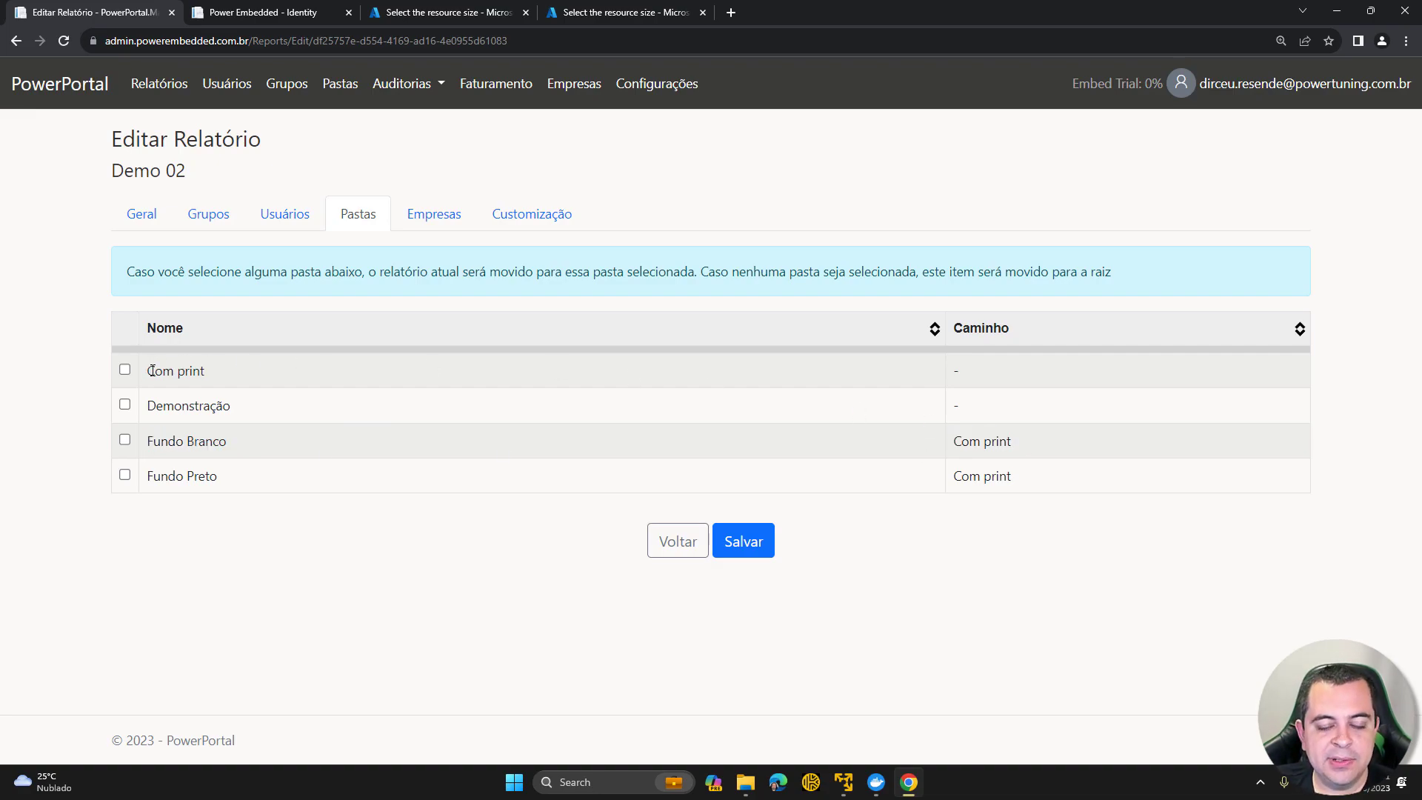
drag(151, 370, 206, 370)
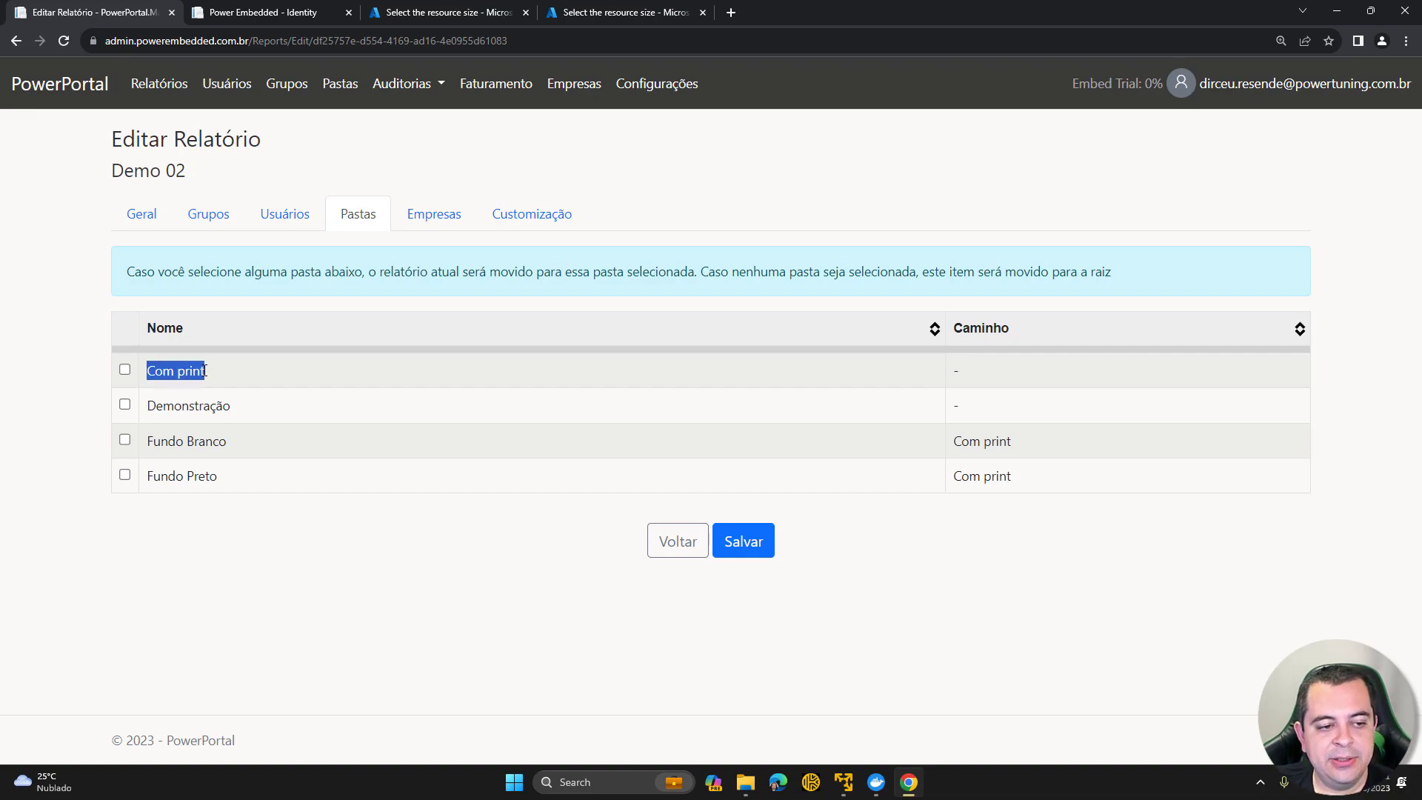
click(147, 371)
drag(148, 441, 233, 442)
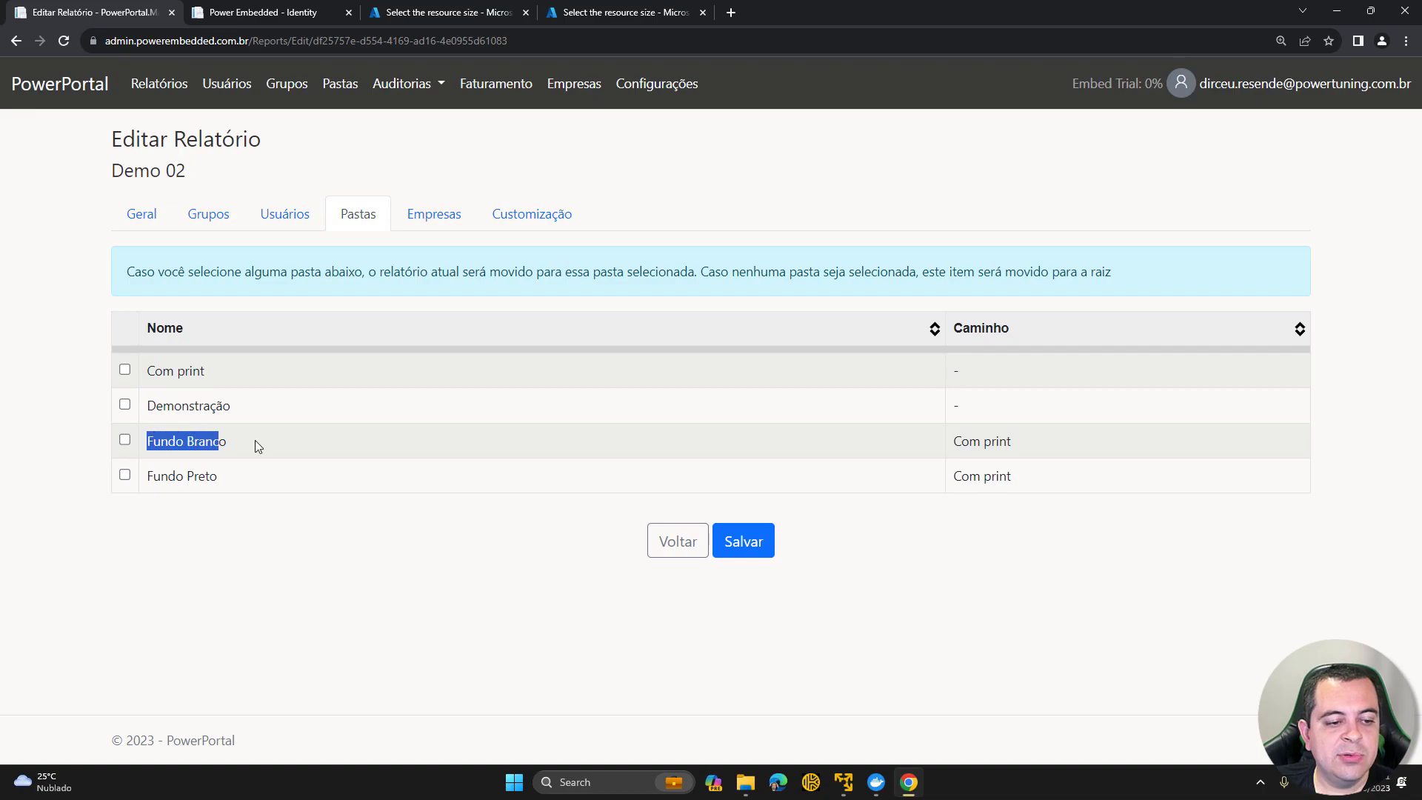
drag(145, 476, 234, 480)
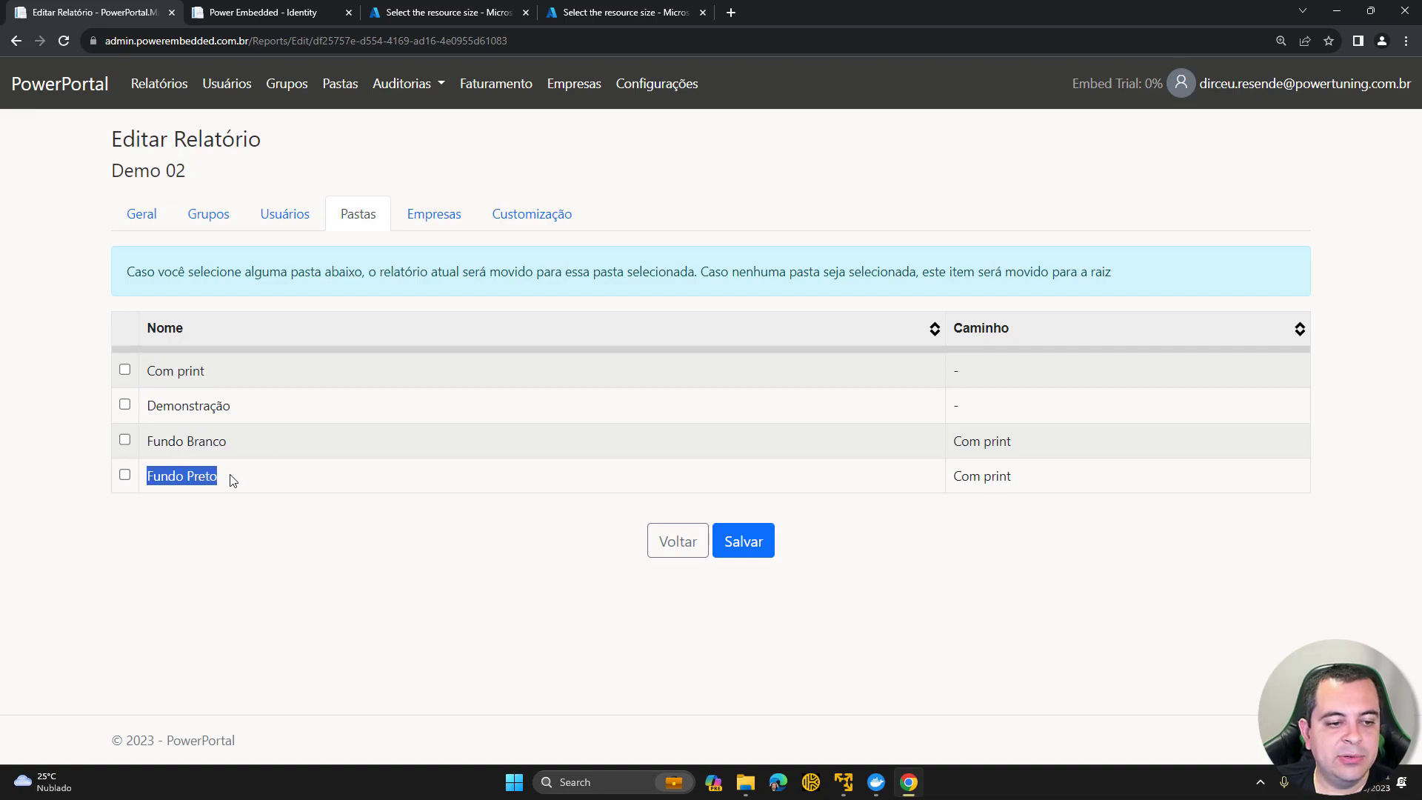
click(234, 480)
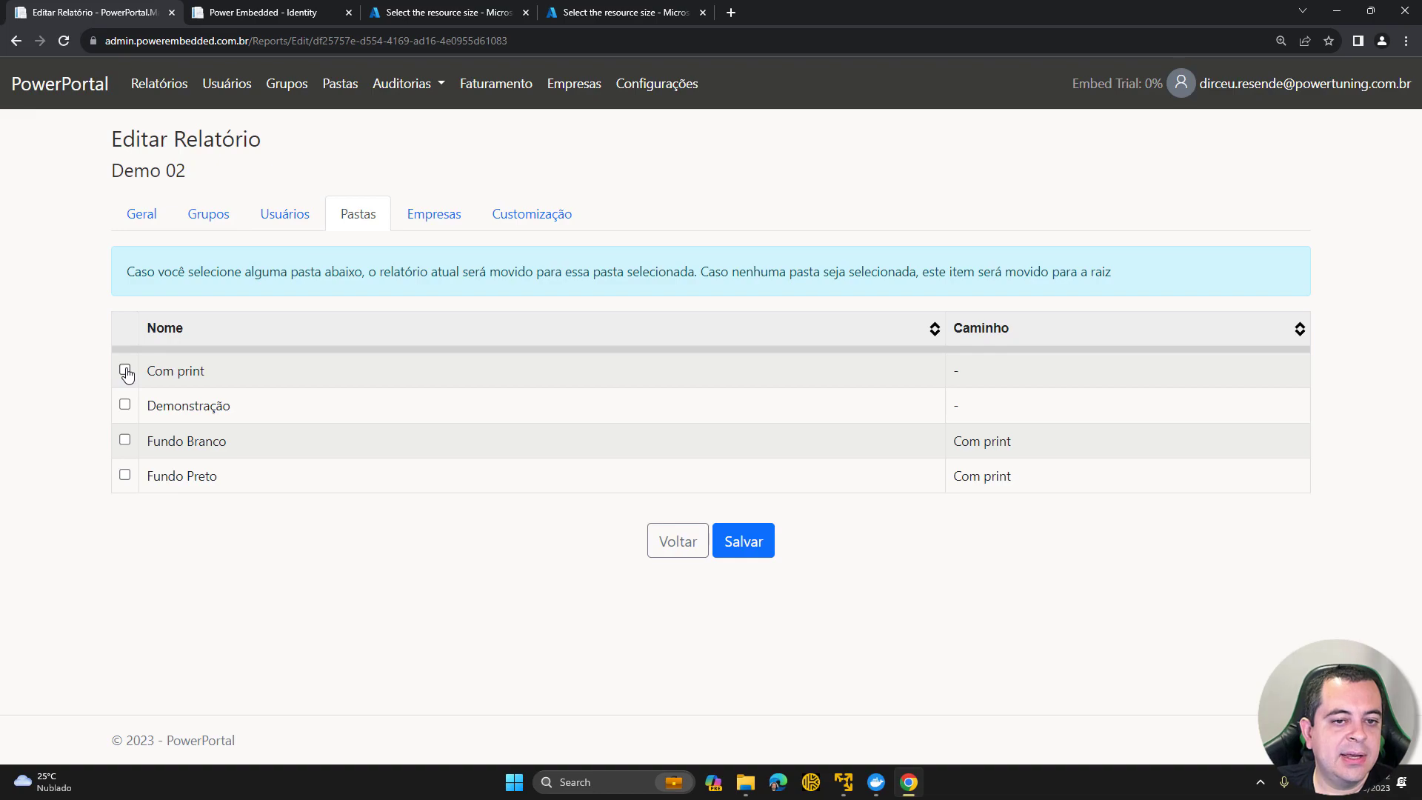
Step: Select Demonstração as the folder for the Demo 02 report
click(125, 405)
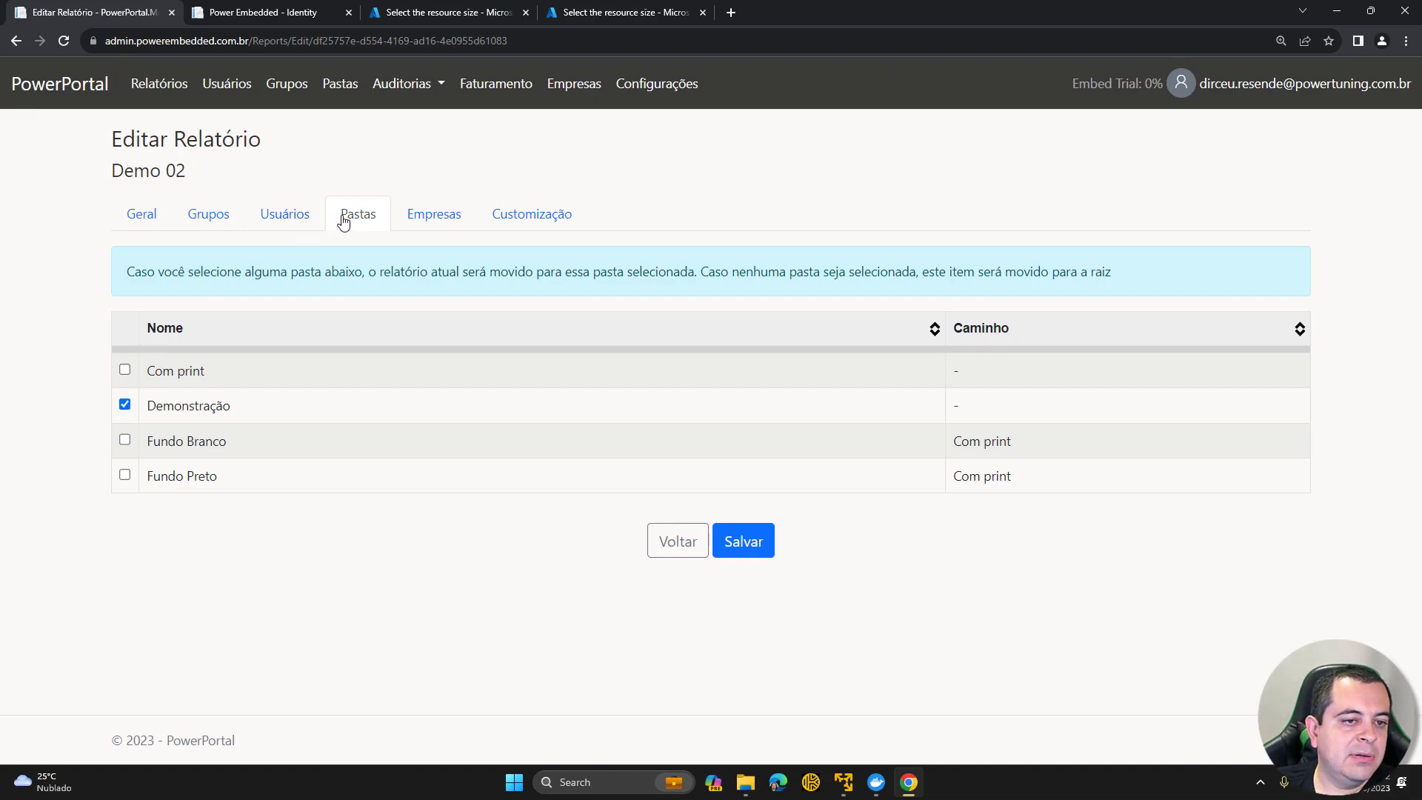
drag(115, 171, 198, 174)
click(157, 381)
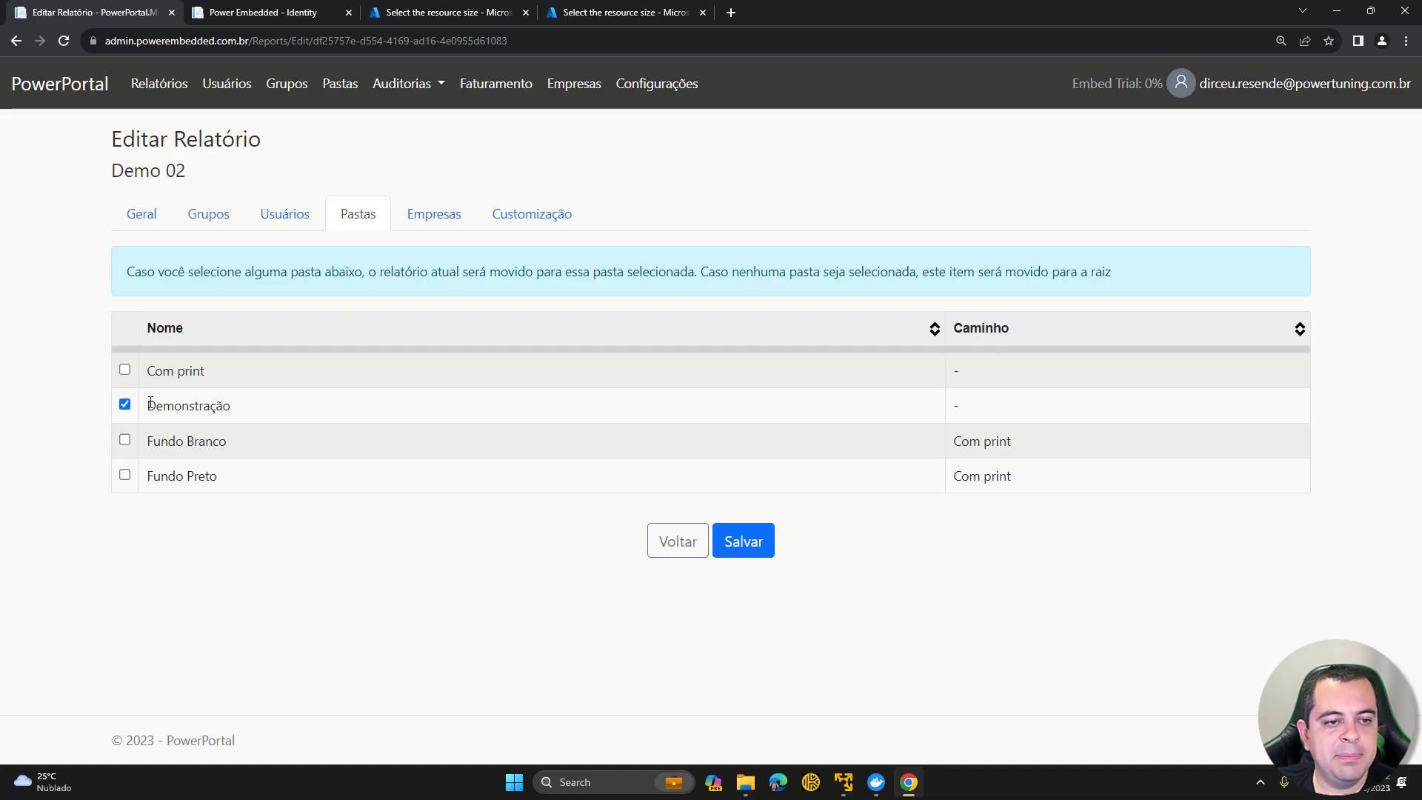
Step: Try assigning the report to the AWS and Microsoft companies, and clear both selections
click(437, 220)
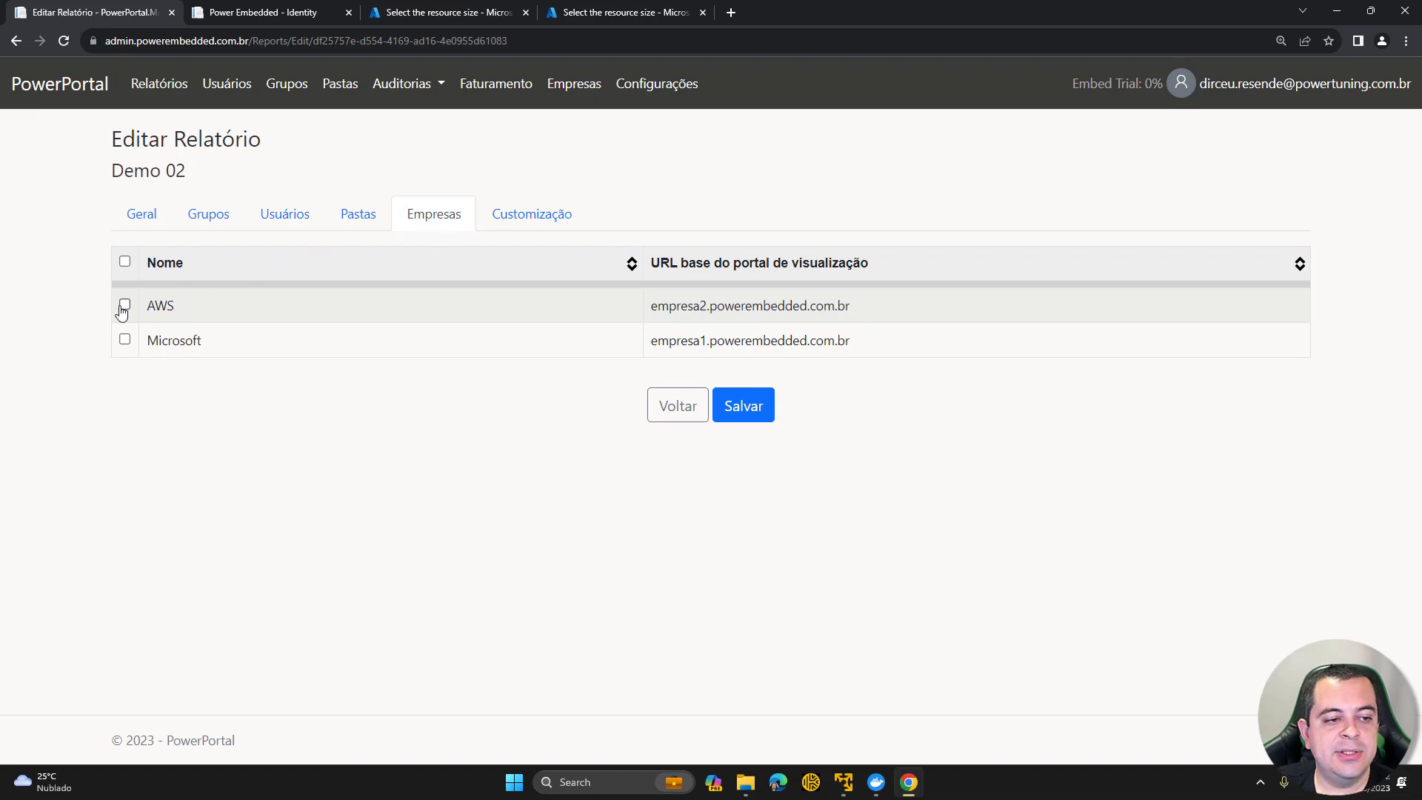
click(123, 305)
click(125, 340)
click(125, 305)
click(125, 339)
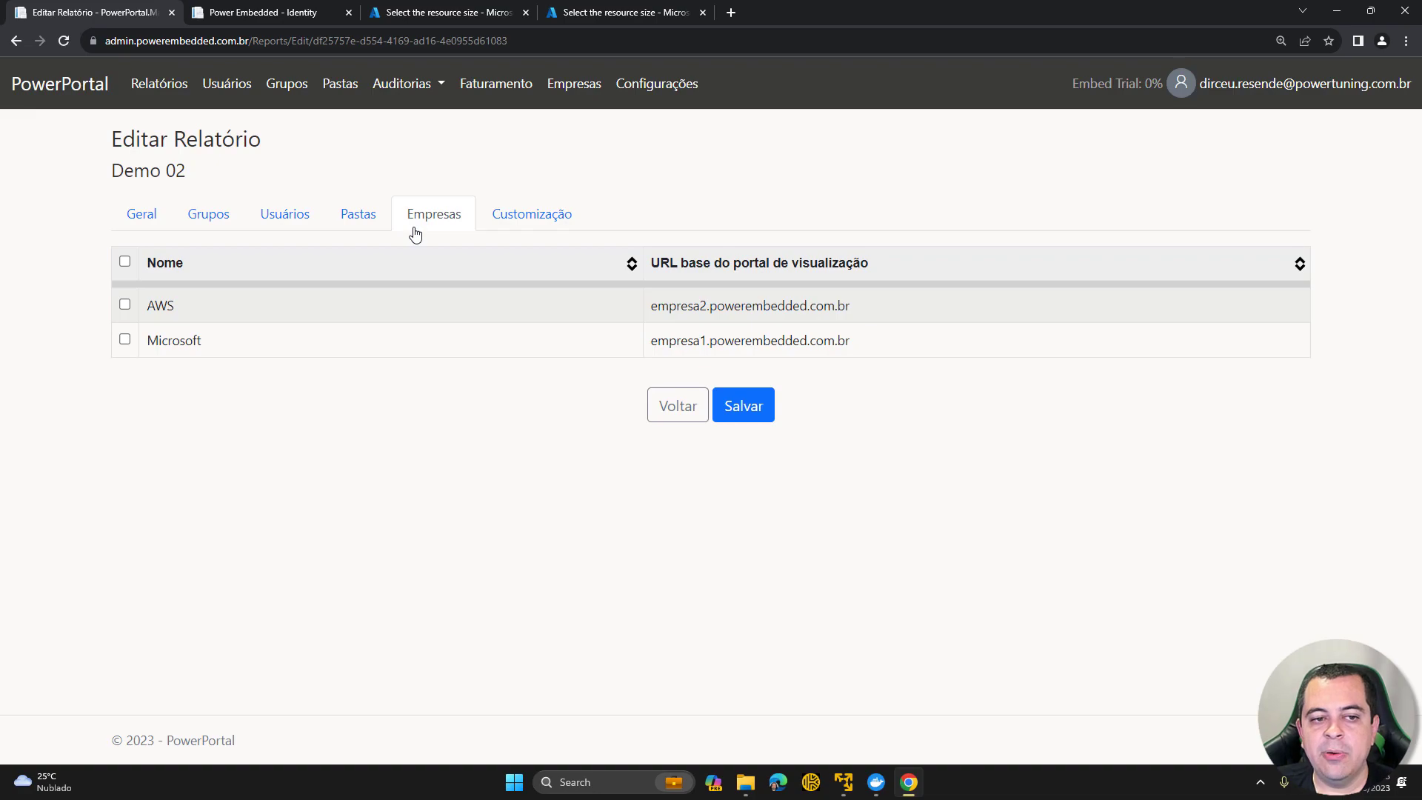
Step: Examine the icon customization option for Demo 02 and compare it with the report thumbnails in the Power Tuning viewing portal
click(517, 220)
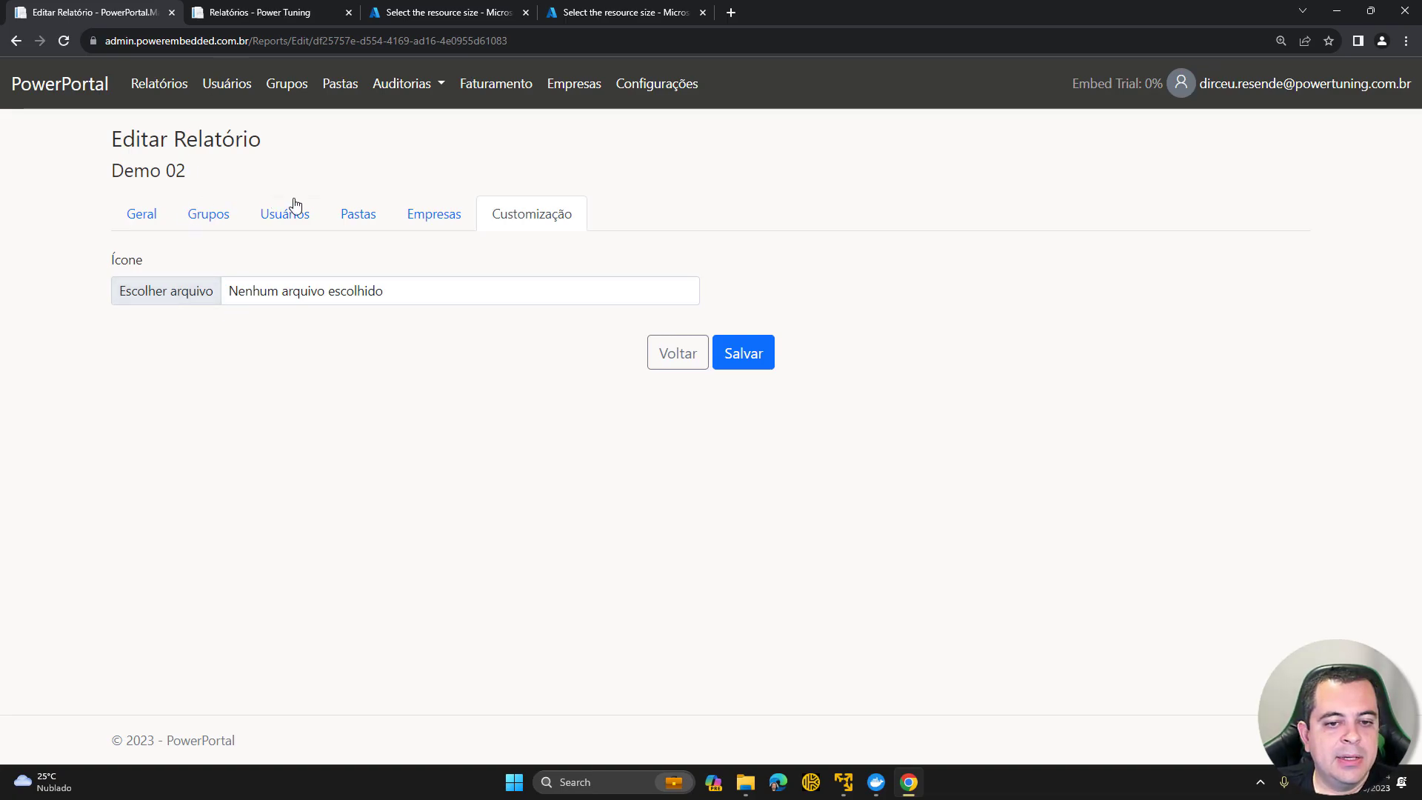
click(260, 12)
scroll(458, 253, down, 2)
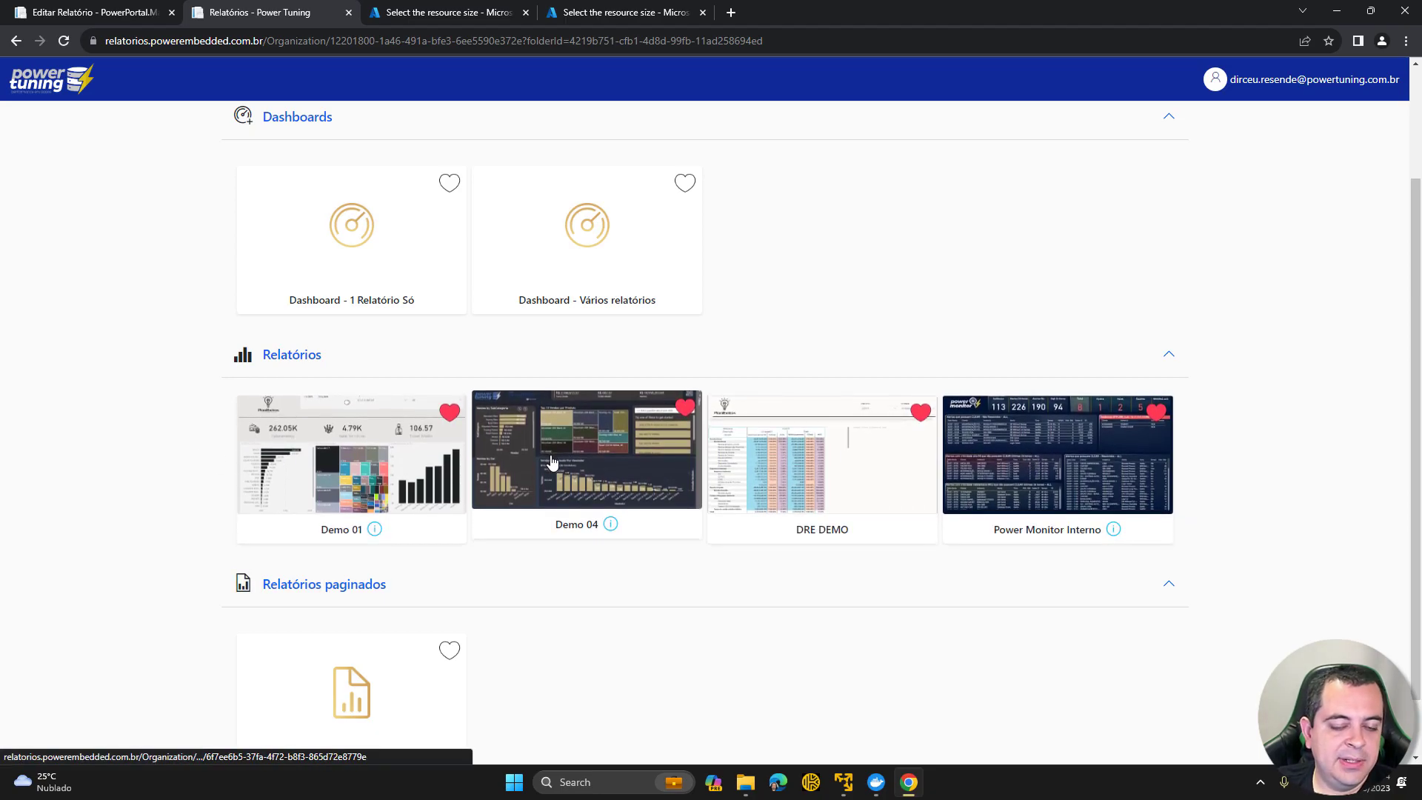
click(96, 12)
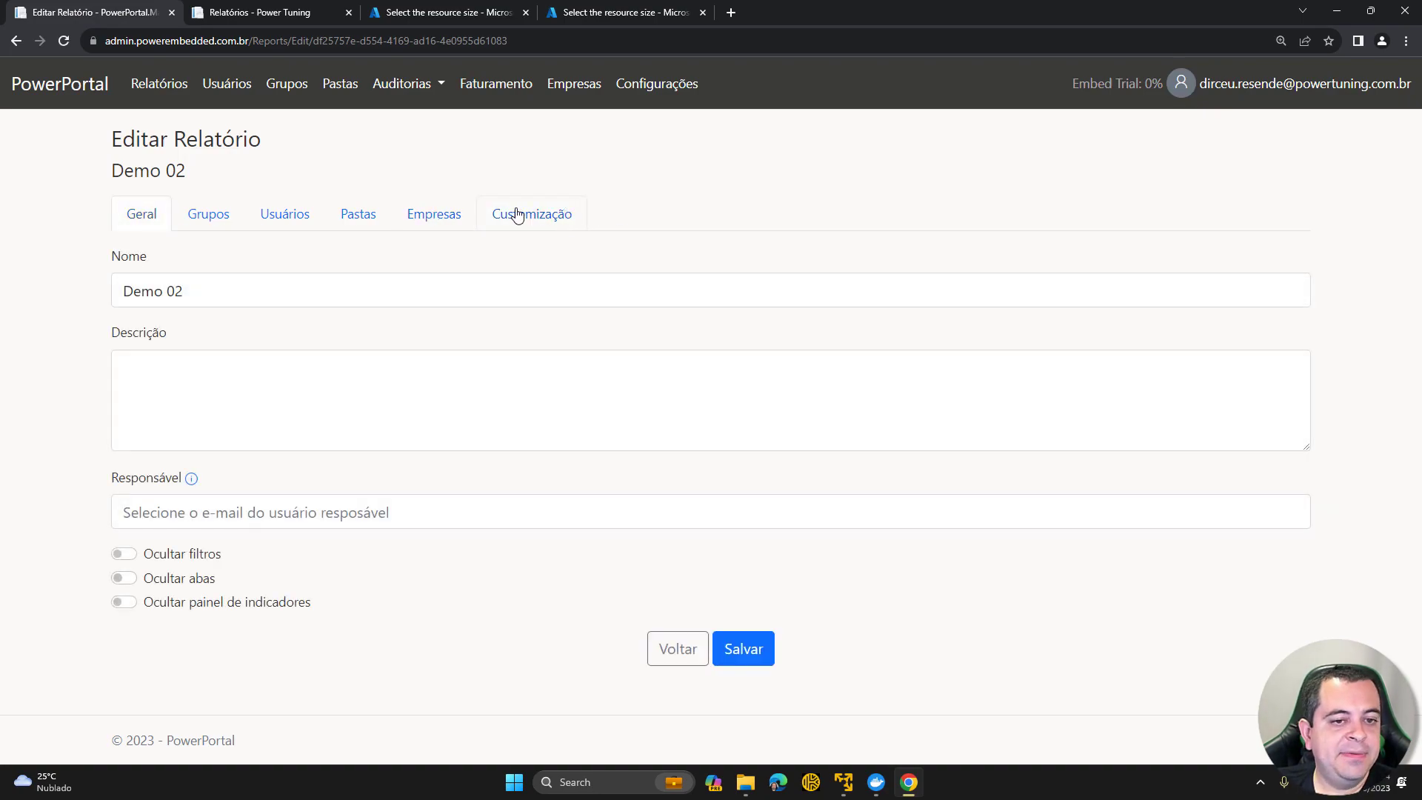
Step: Save the Demo 02 report's settings and locate the report in the report list
click(737, 634)
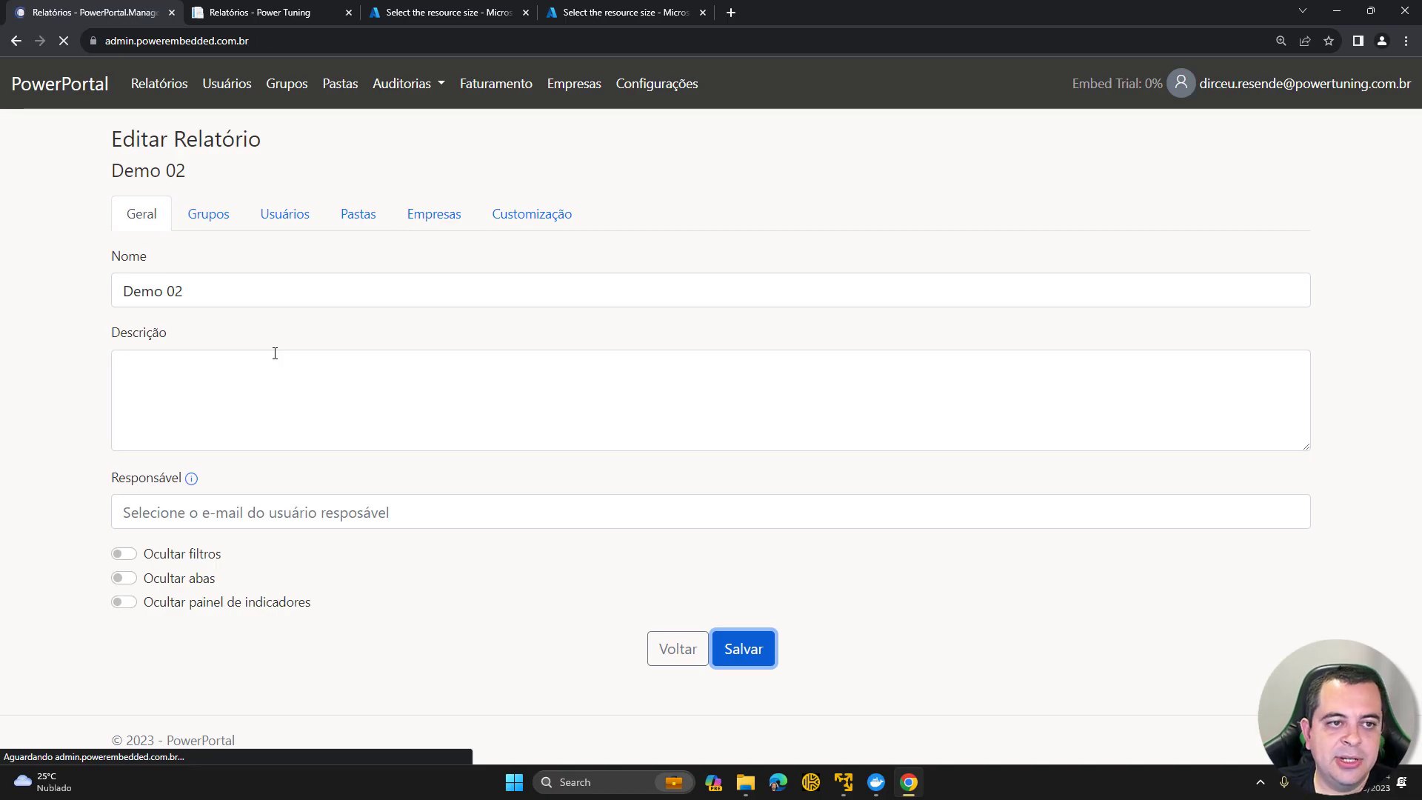
scroll(754, 330, down, 1)
scroll(754, 330, down, 3)
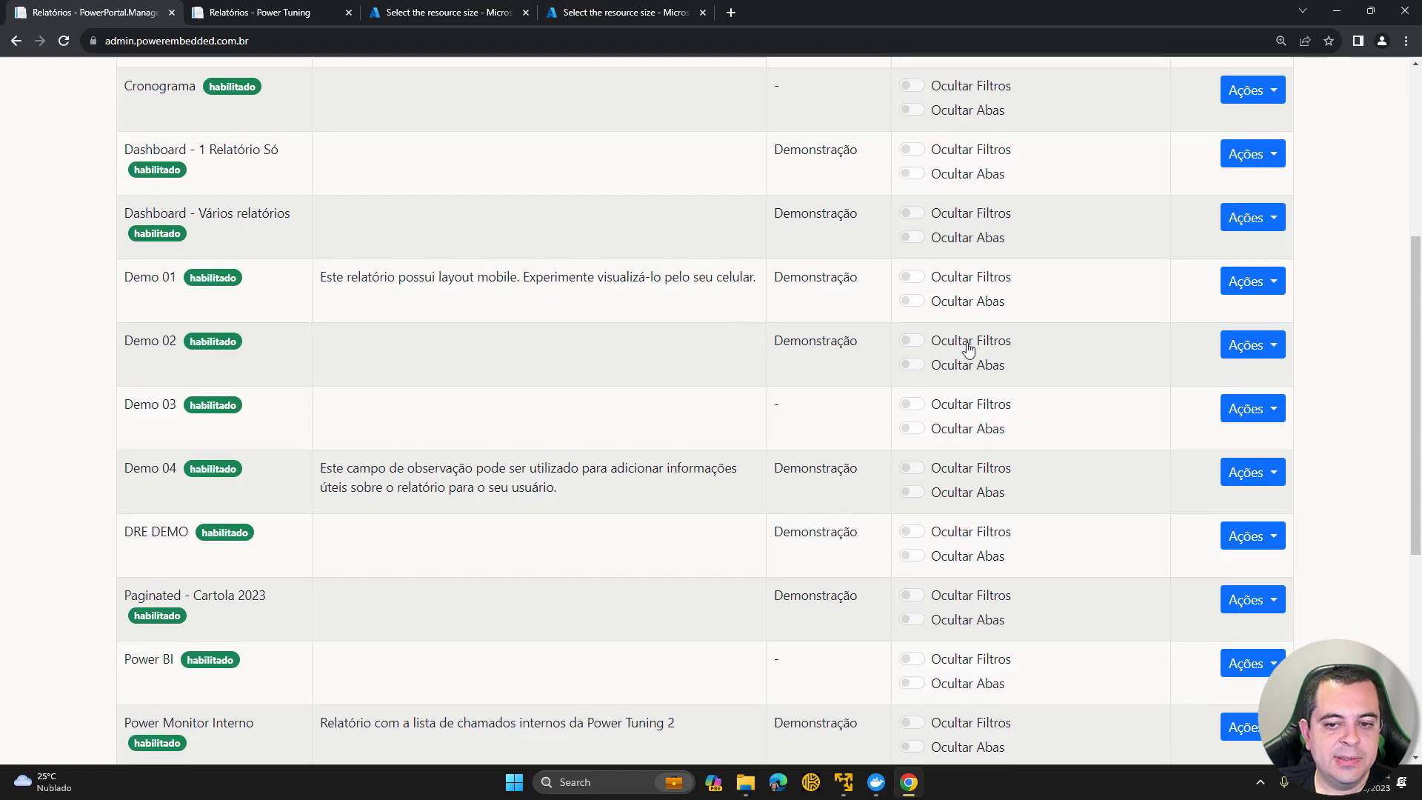
Step: View the Demo 02 report in the viewing portal, dismiss the translation prompt, and close the report
click(1247, 345)
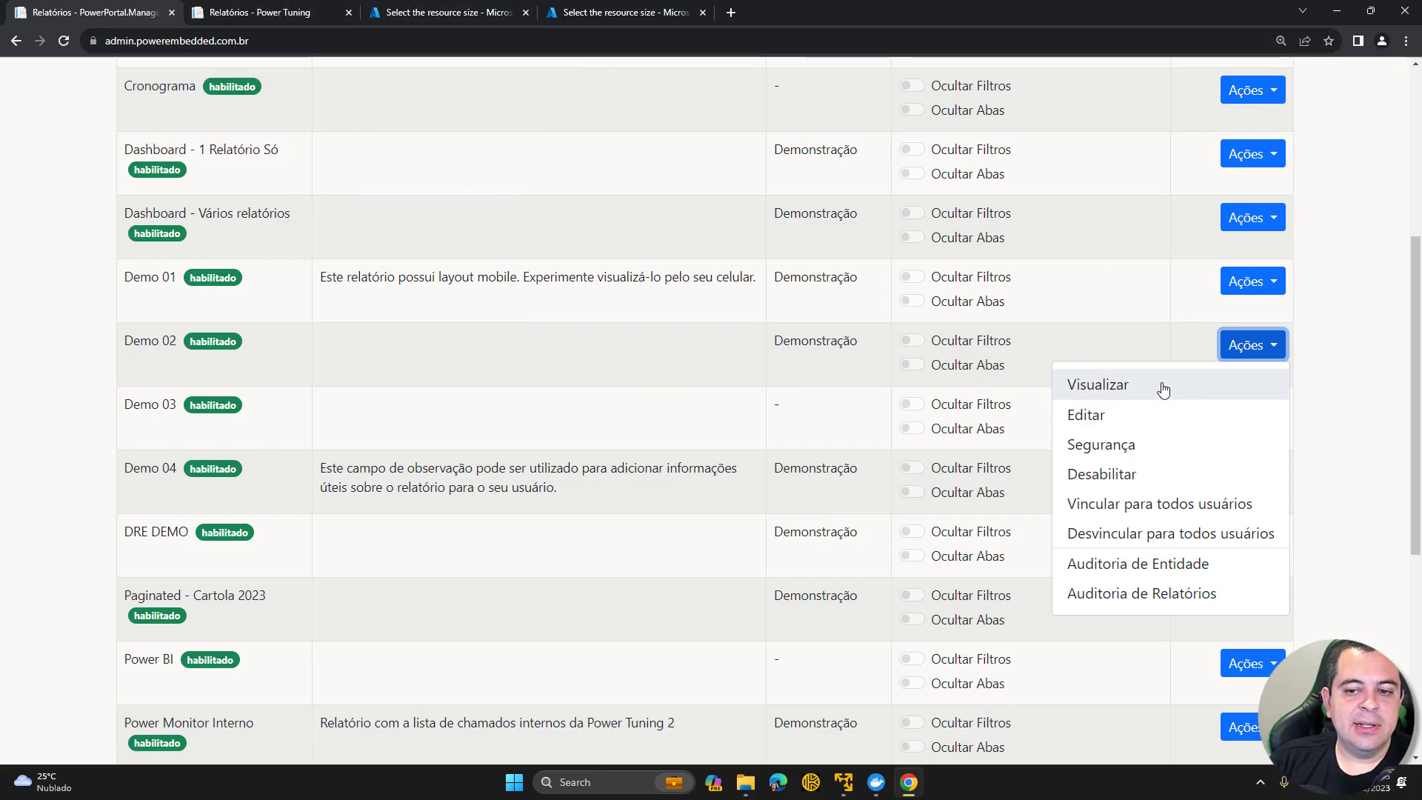
click(1121, 391)
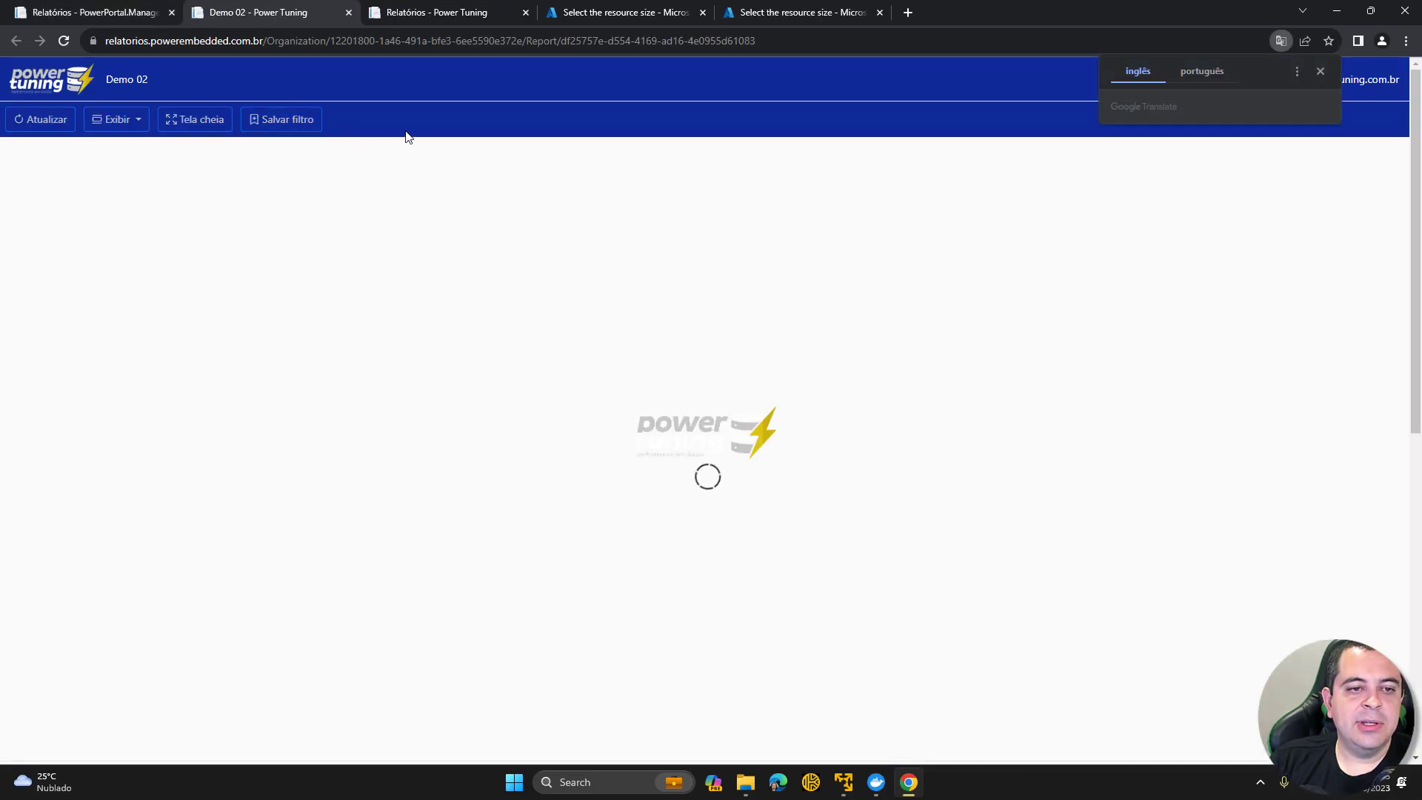
click(1323, 71)
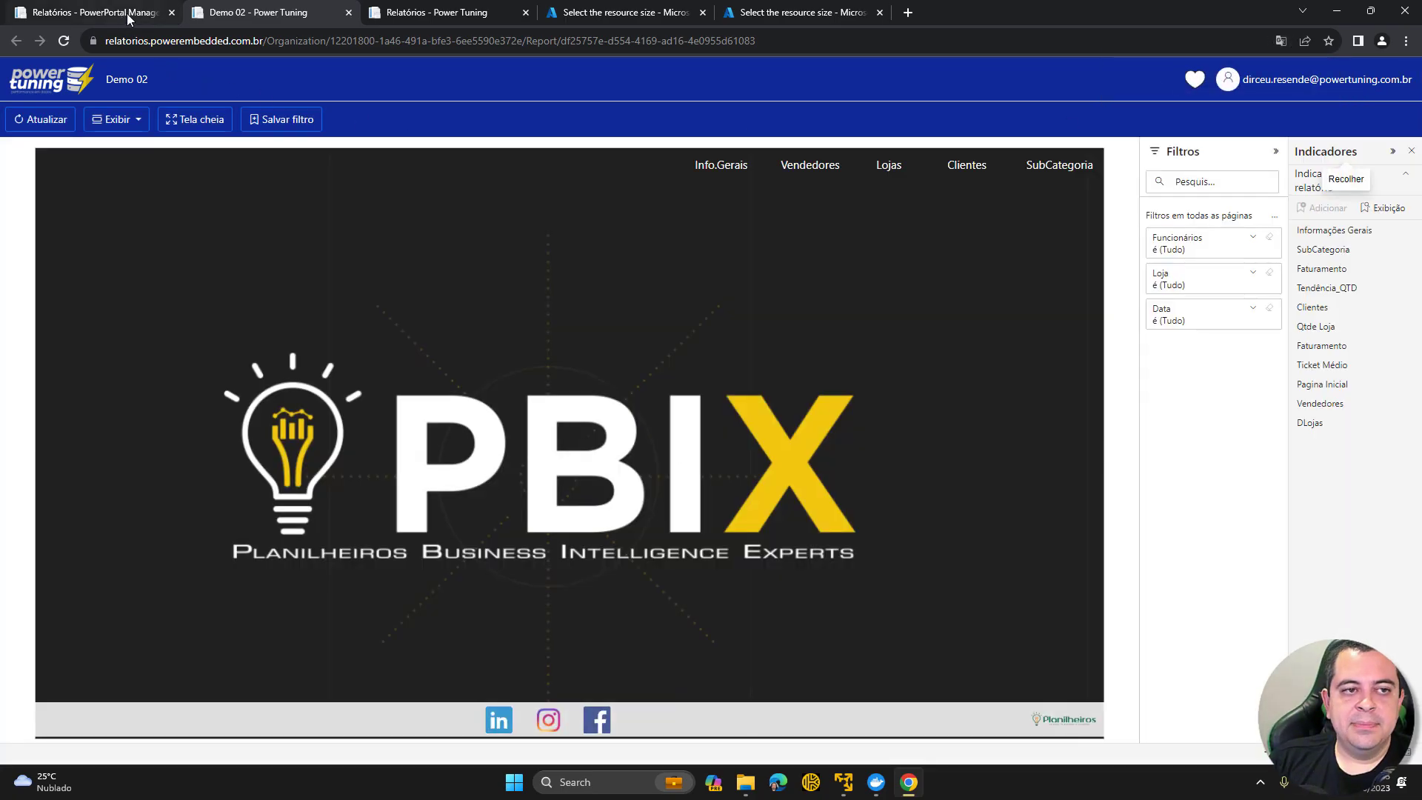
click(348, 12)
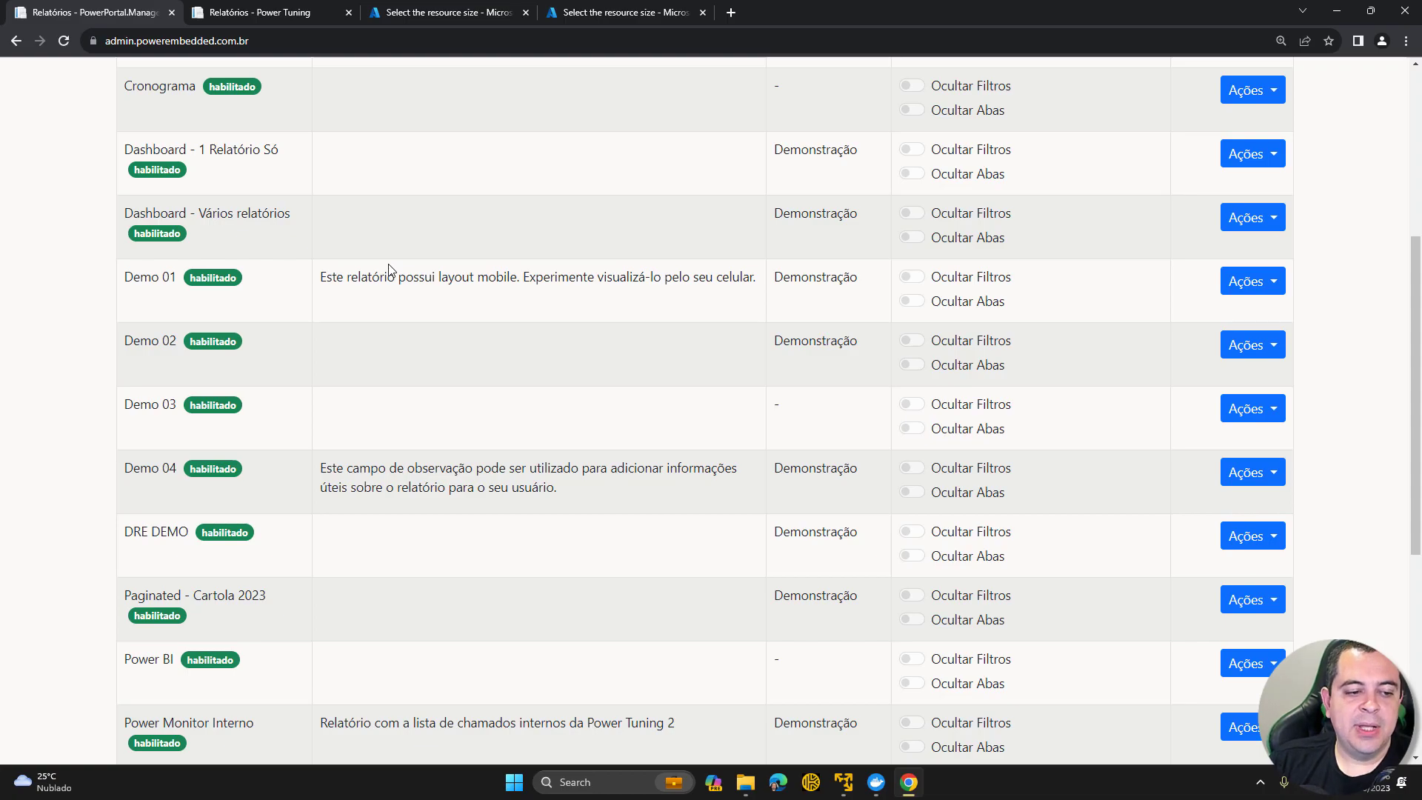
Step: Find the Teste RLS report in the list and open its security settings
scroll(389, 271, down, 5)
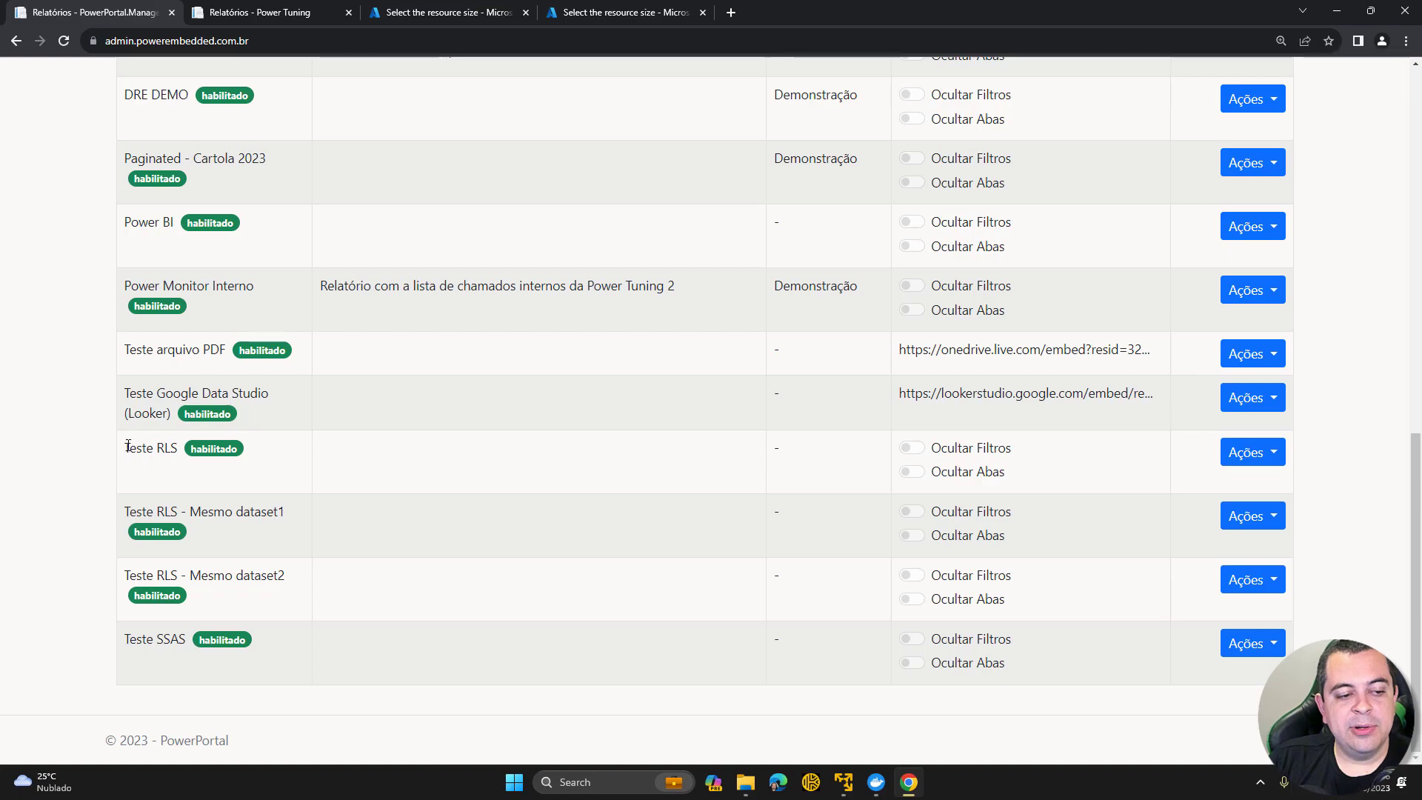
drag(126, 448, 254, 451)
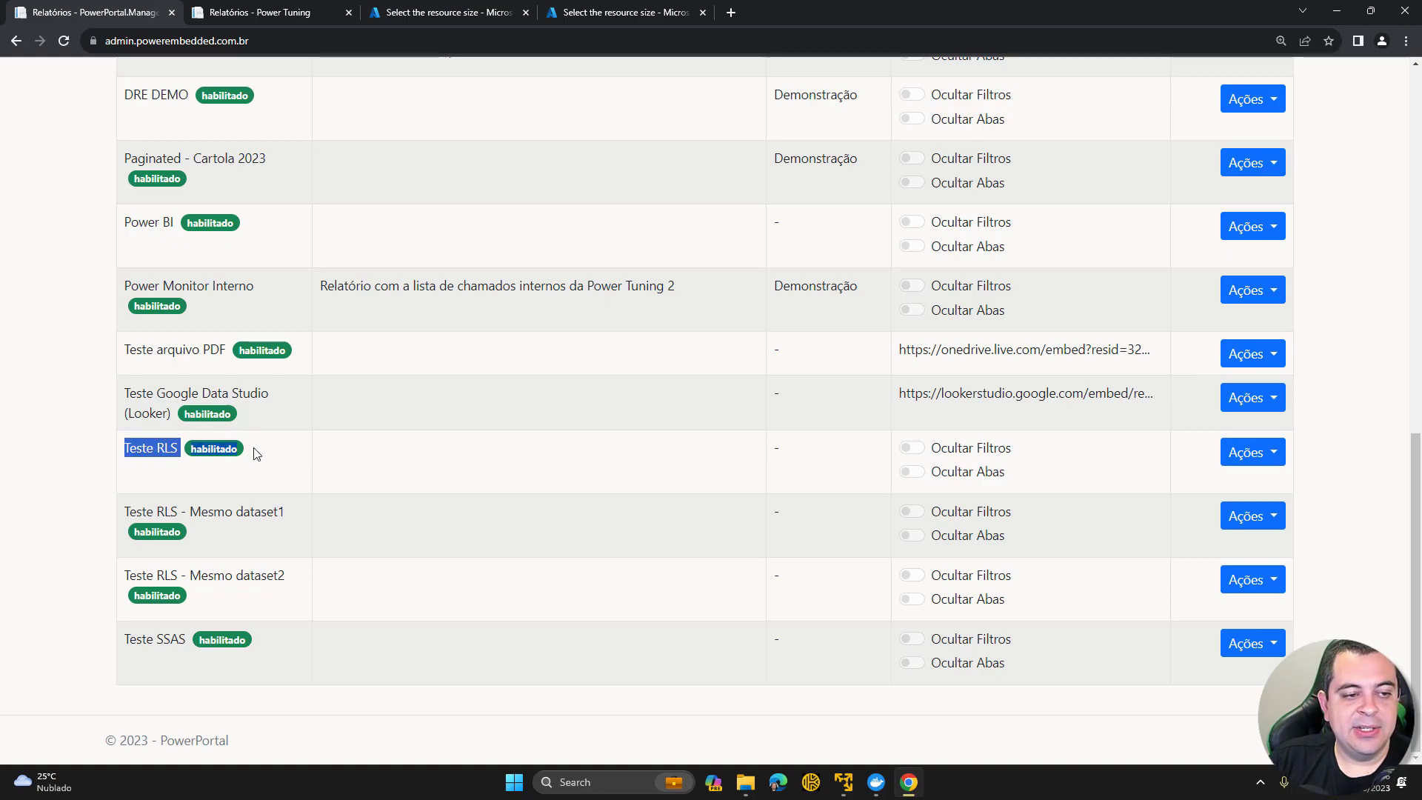
click(254, 451)
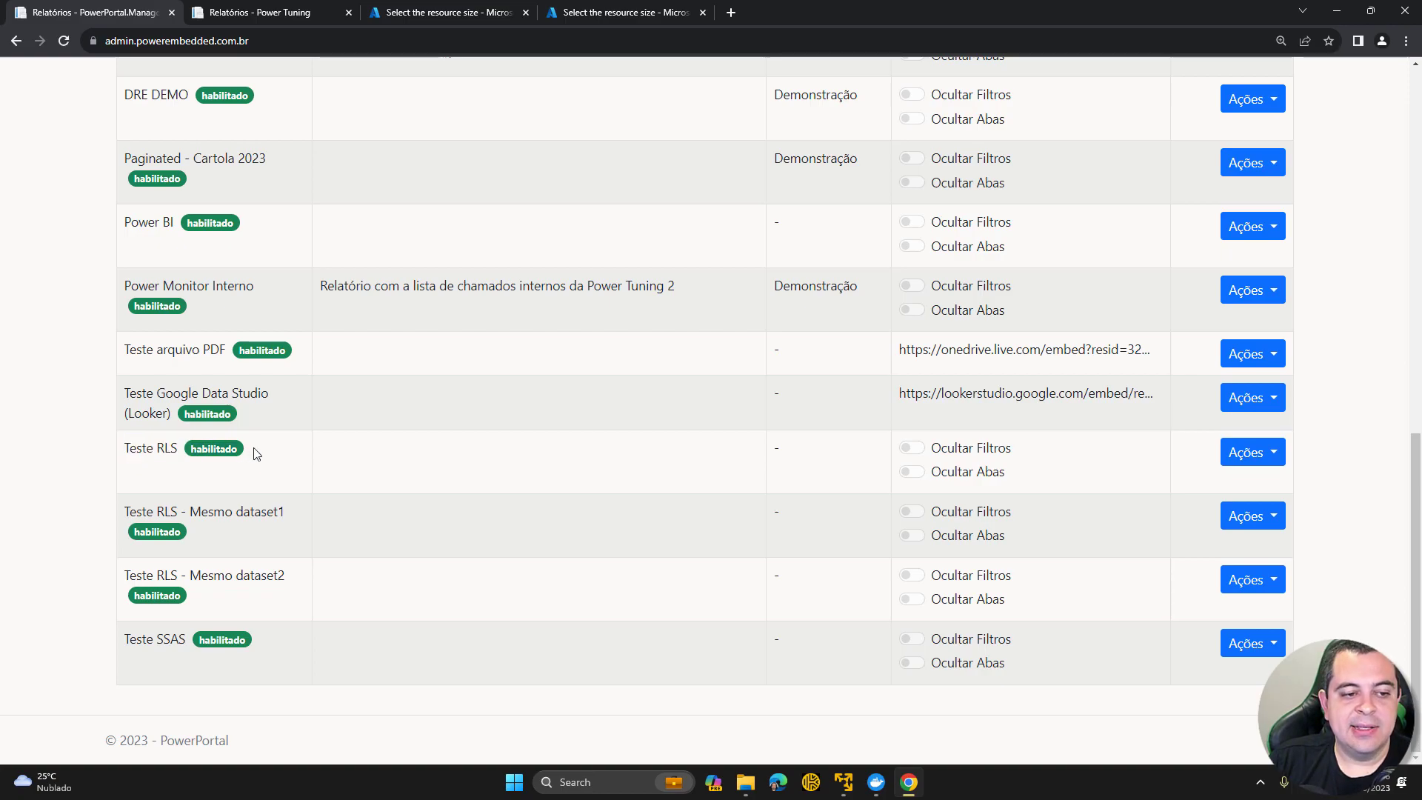
click(1247, 453)
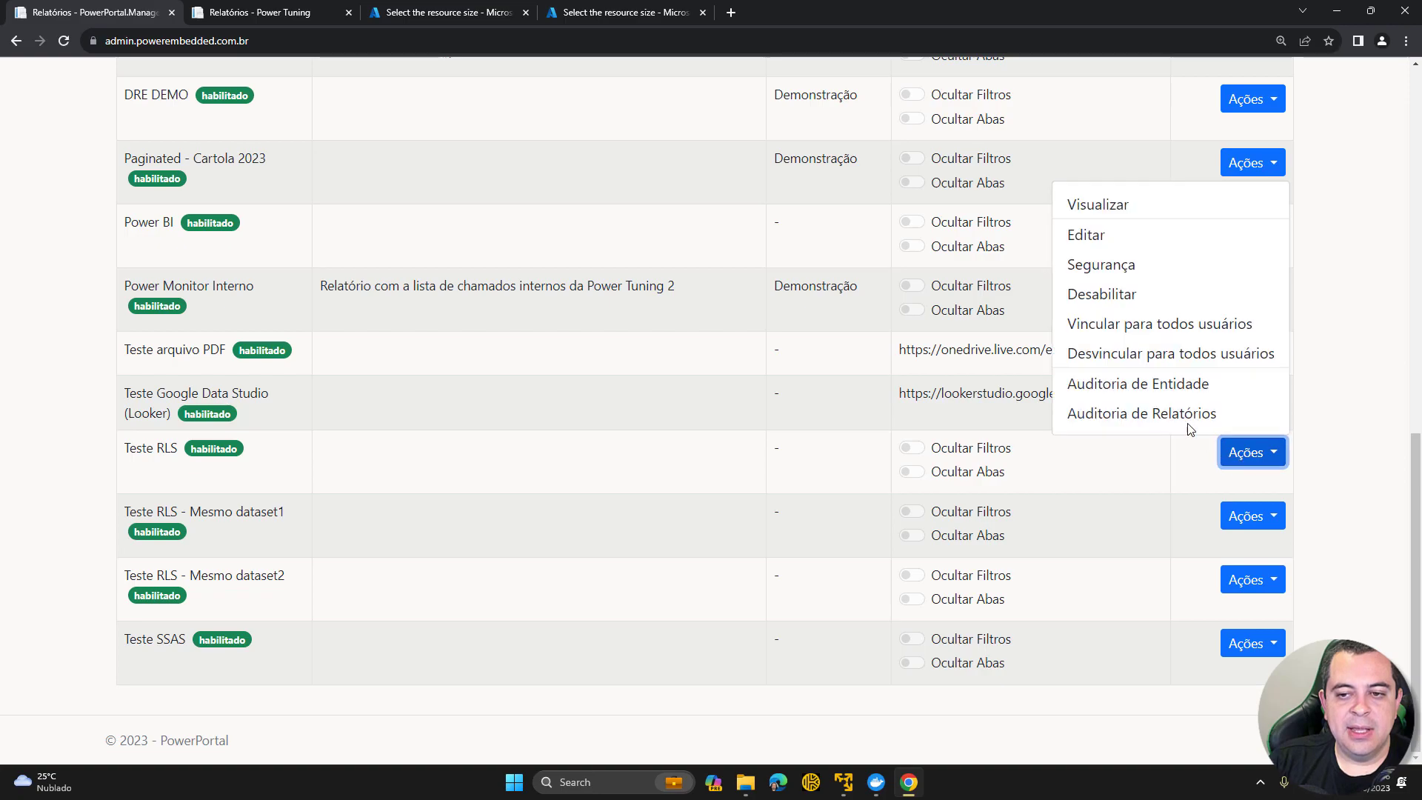
click(1100, 268)
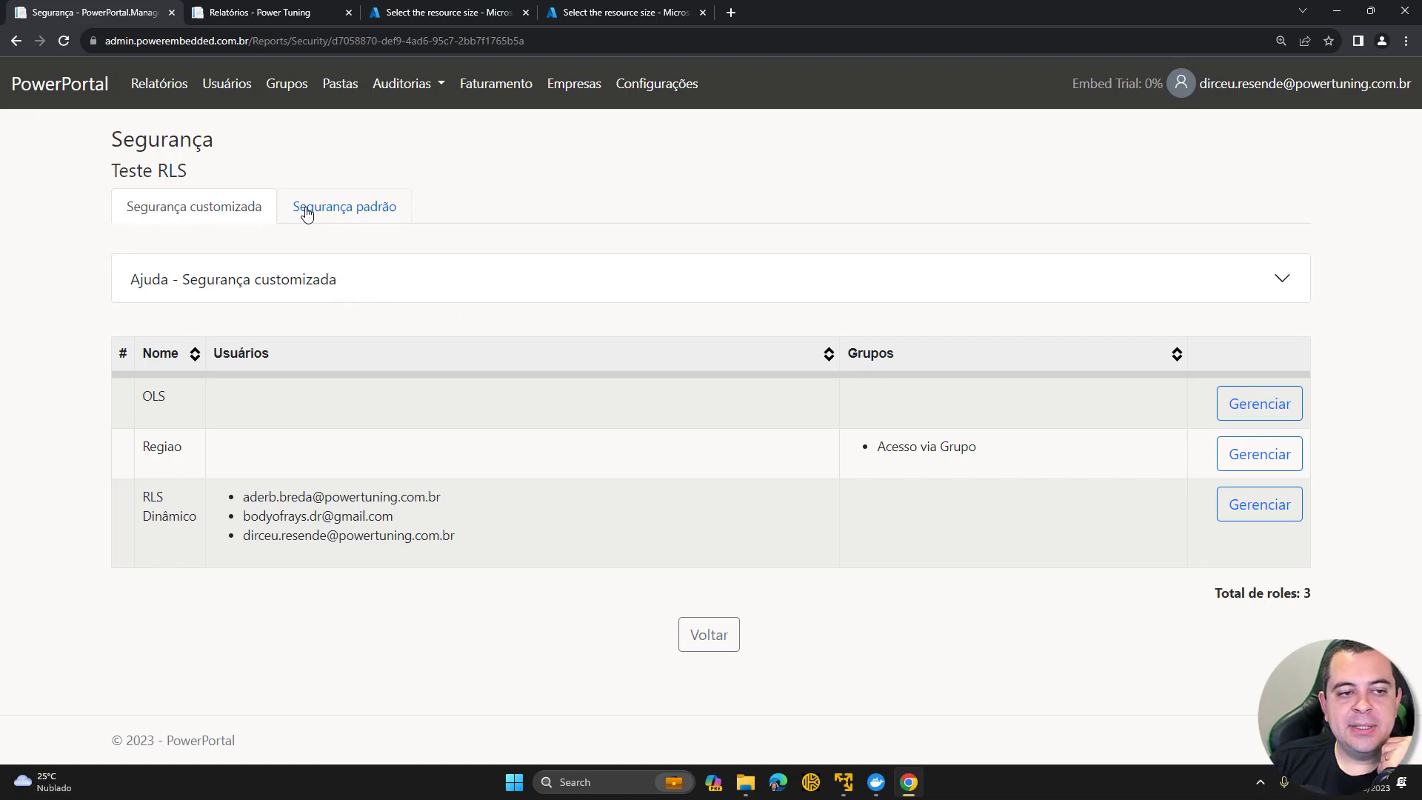
Step: Read the help texts for customized and standard security of Teste RLS, and return to customized security
click(299, 279)
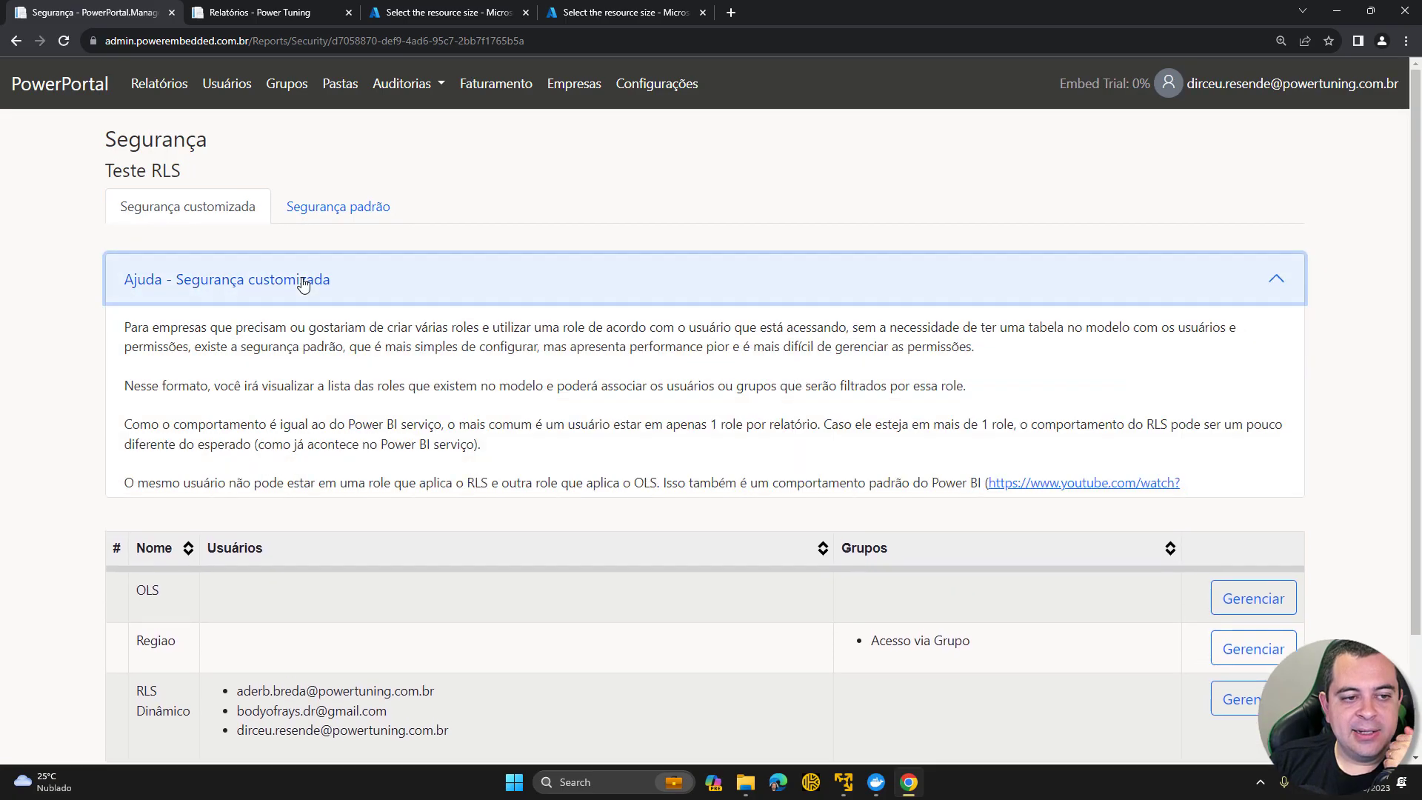
click(302, 290)
click(308, 216)
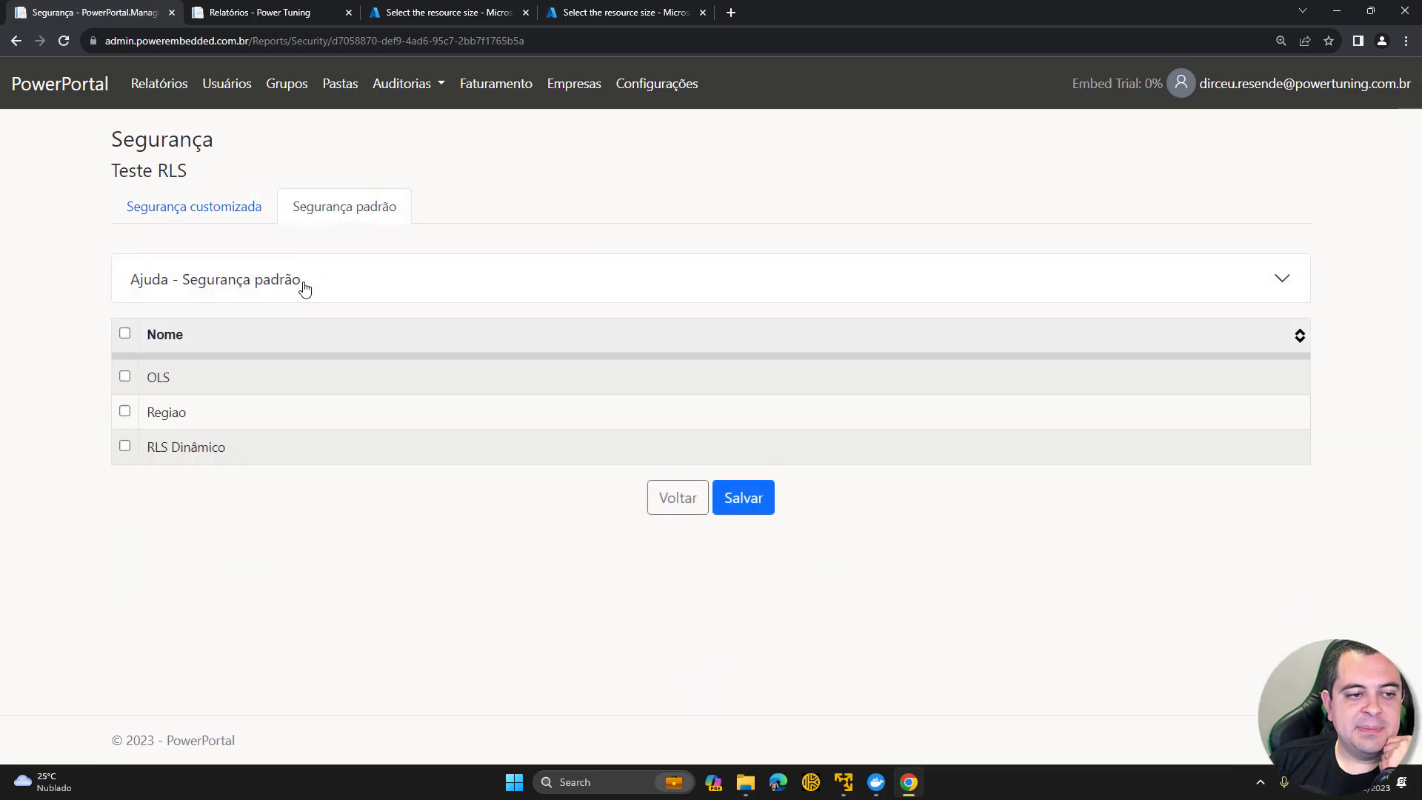
click(302, 284)
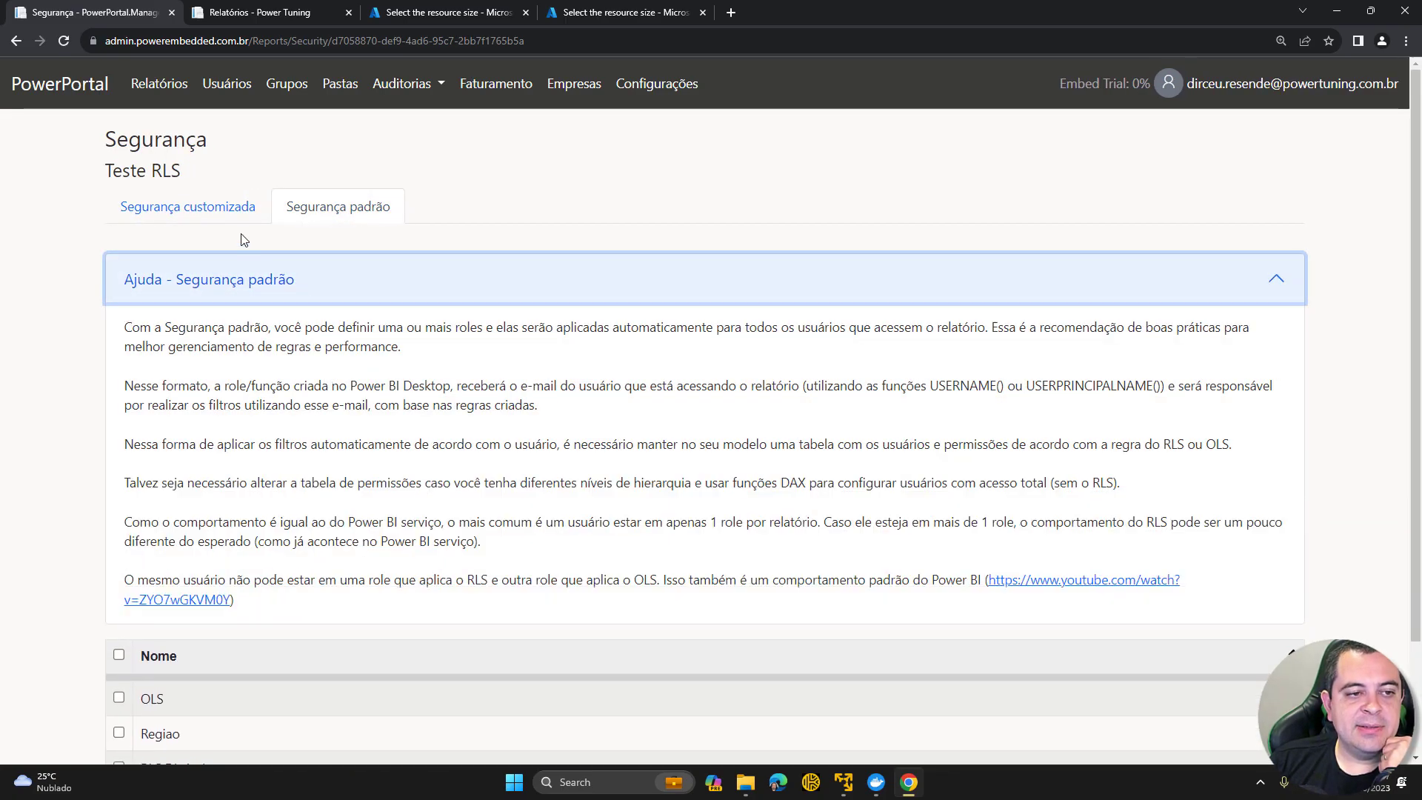
click(228, 214)
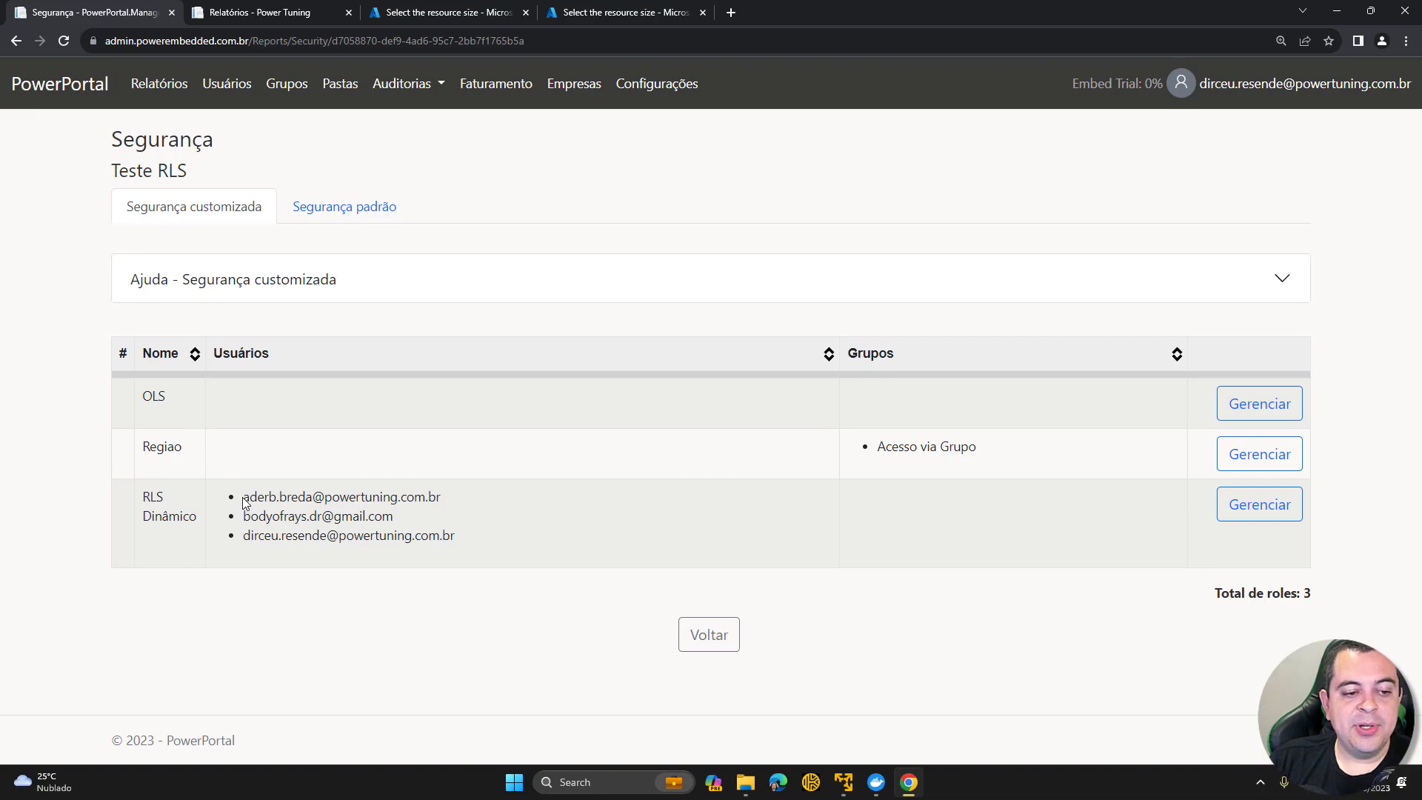
Step: Examine the users and groups assigned to the OLS, Regiao and RLS Dinâmico roles
drag(243, 495, 478, 544)
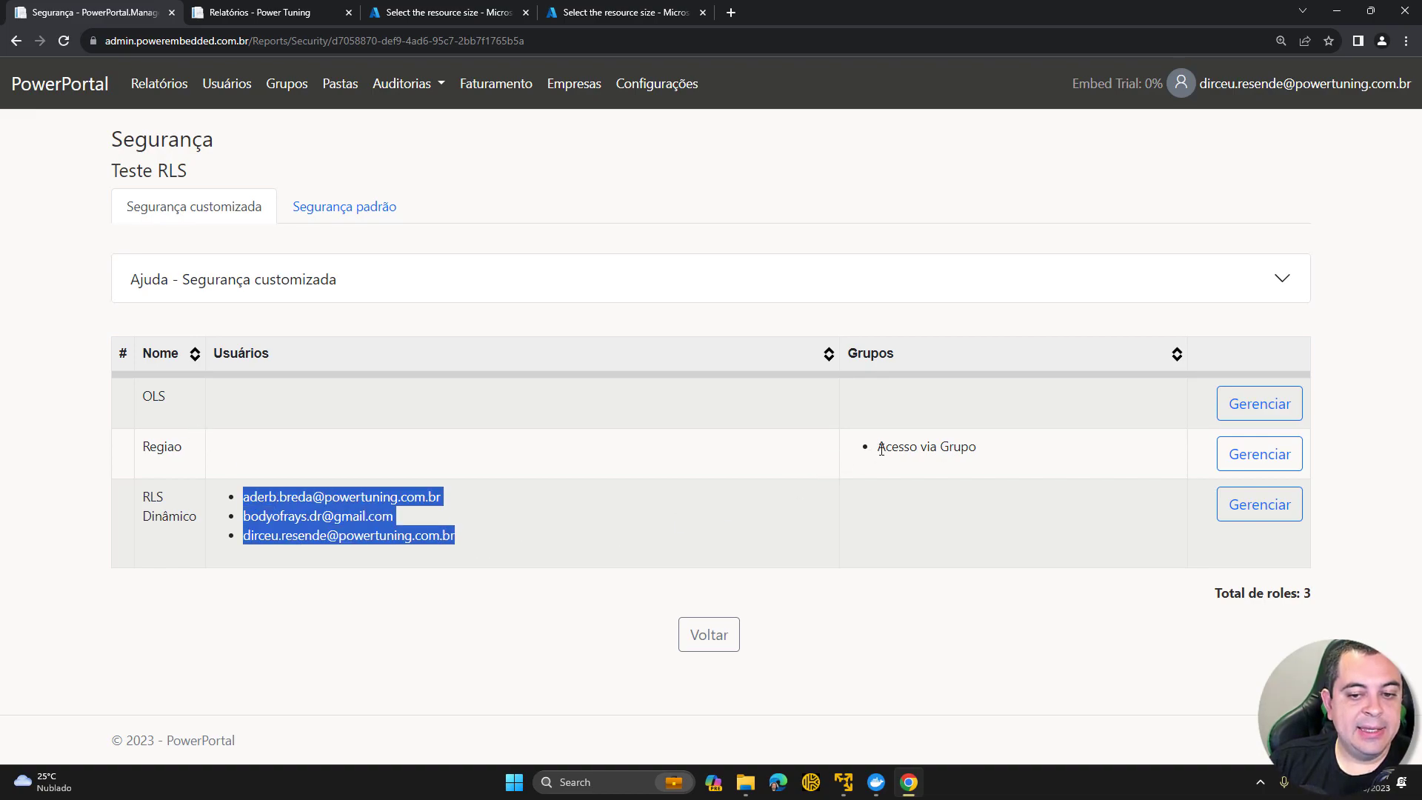
drag(876, 448, 979, 450)
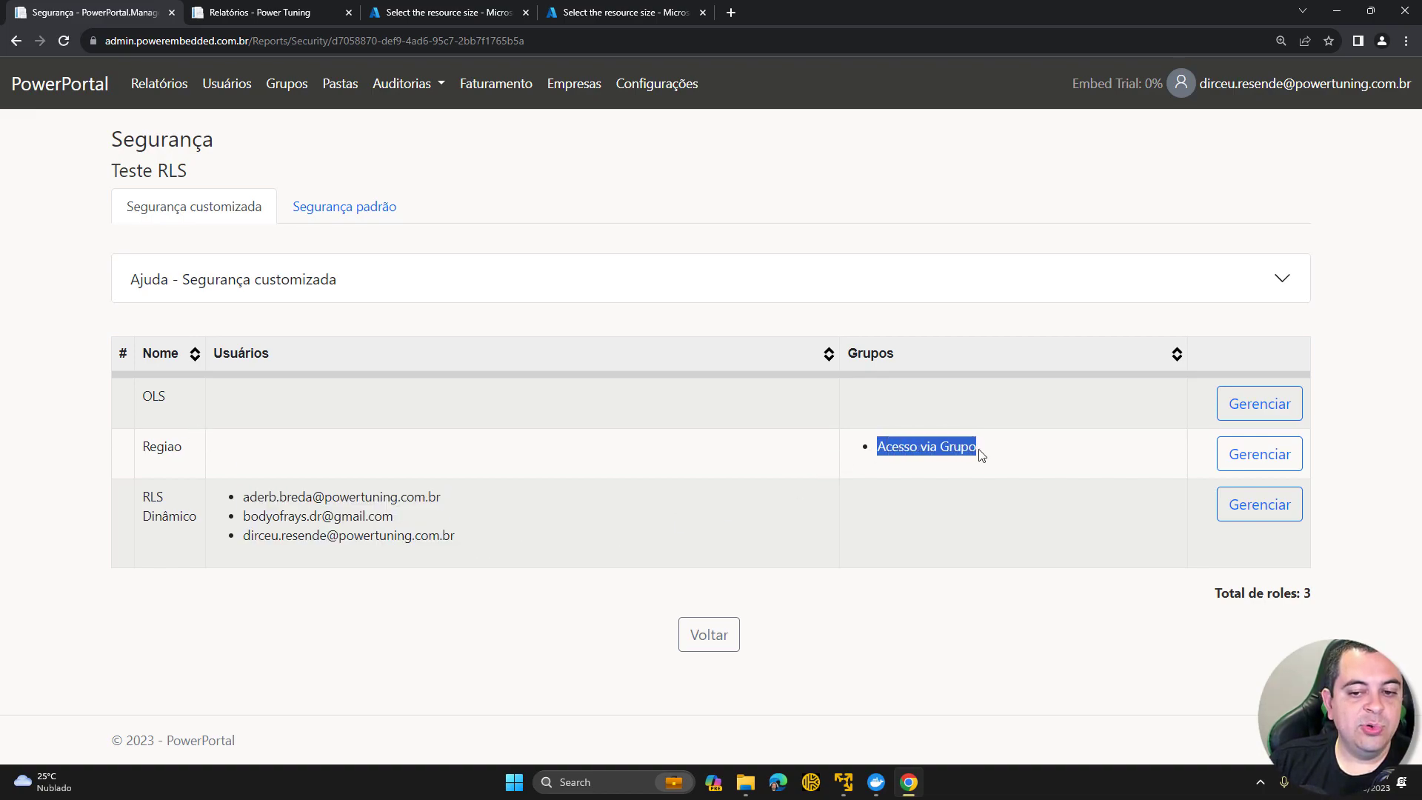
click(159, 398)
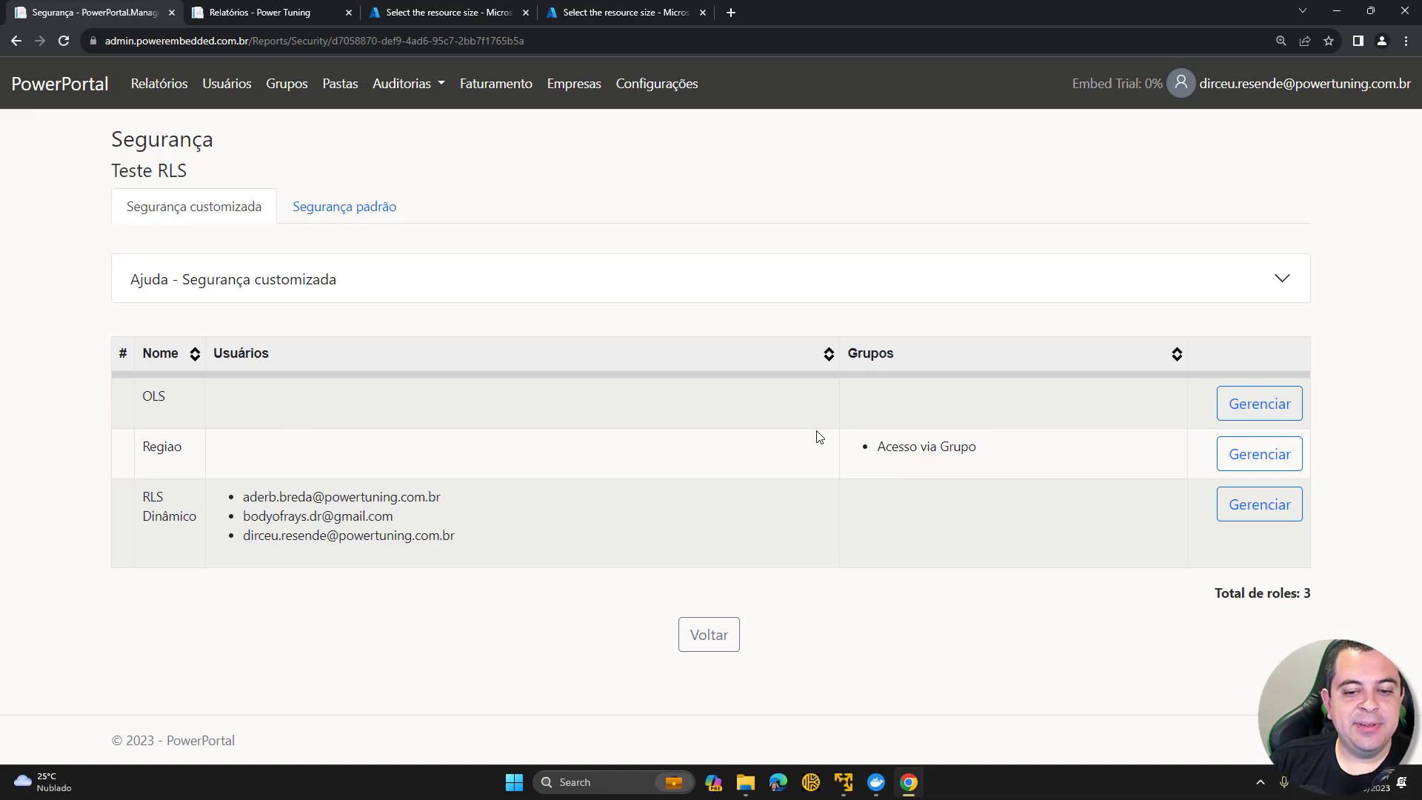
drag(143, 399, 177, 401)
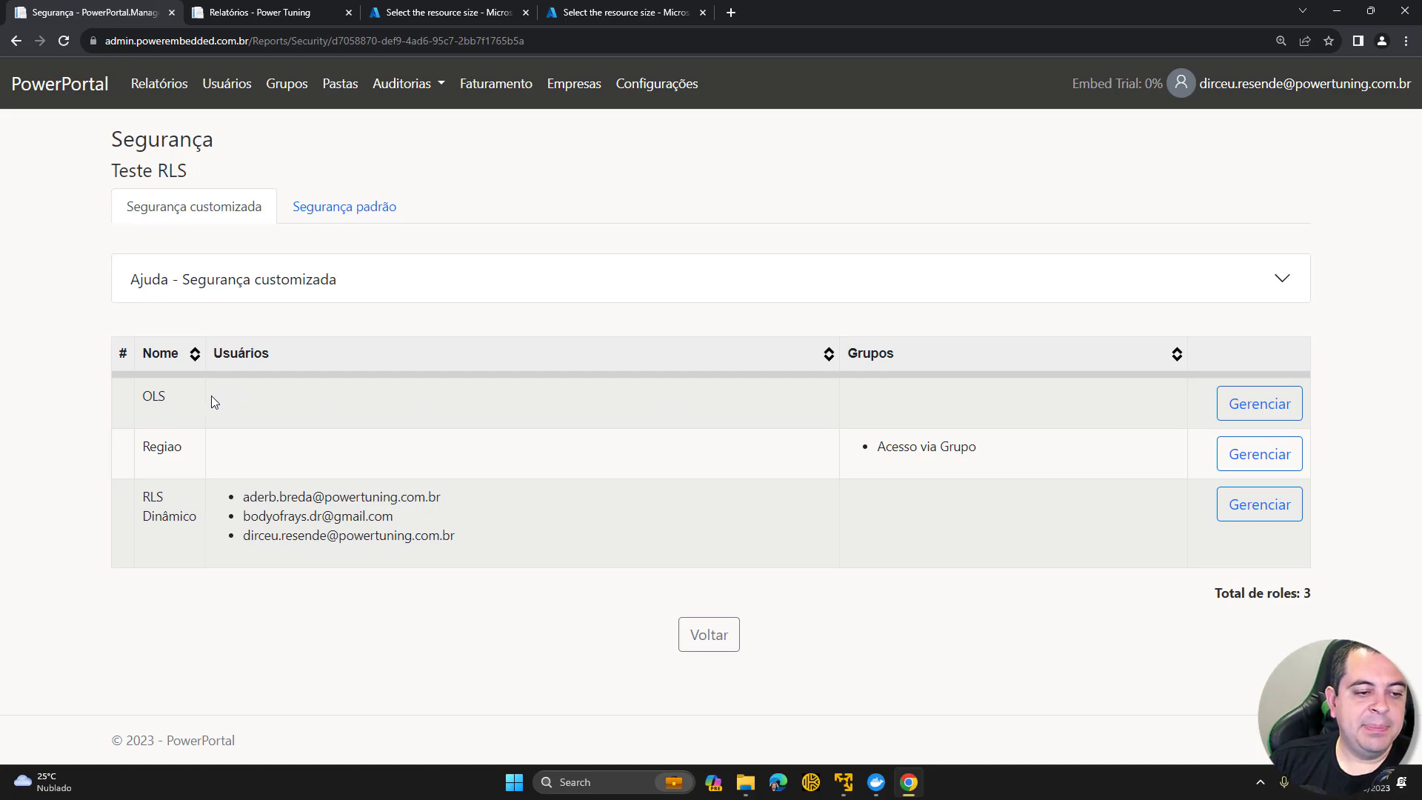
Step: Try assigning the first two users and the Acesso via Grupo and Comercial groups to the OLS role, and close it without saving
click(1253, 406)
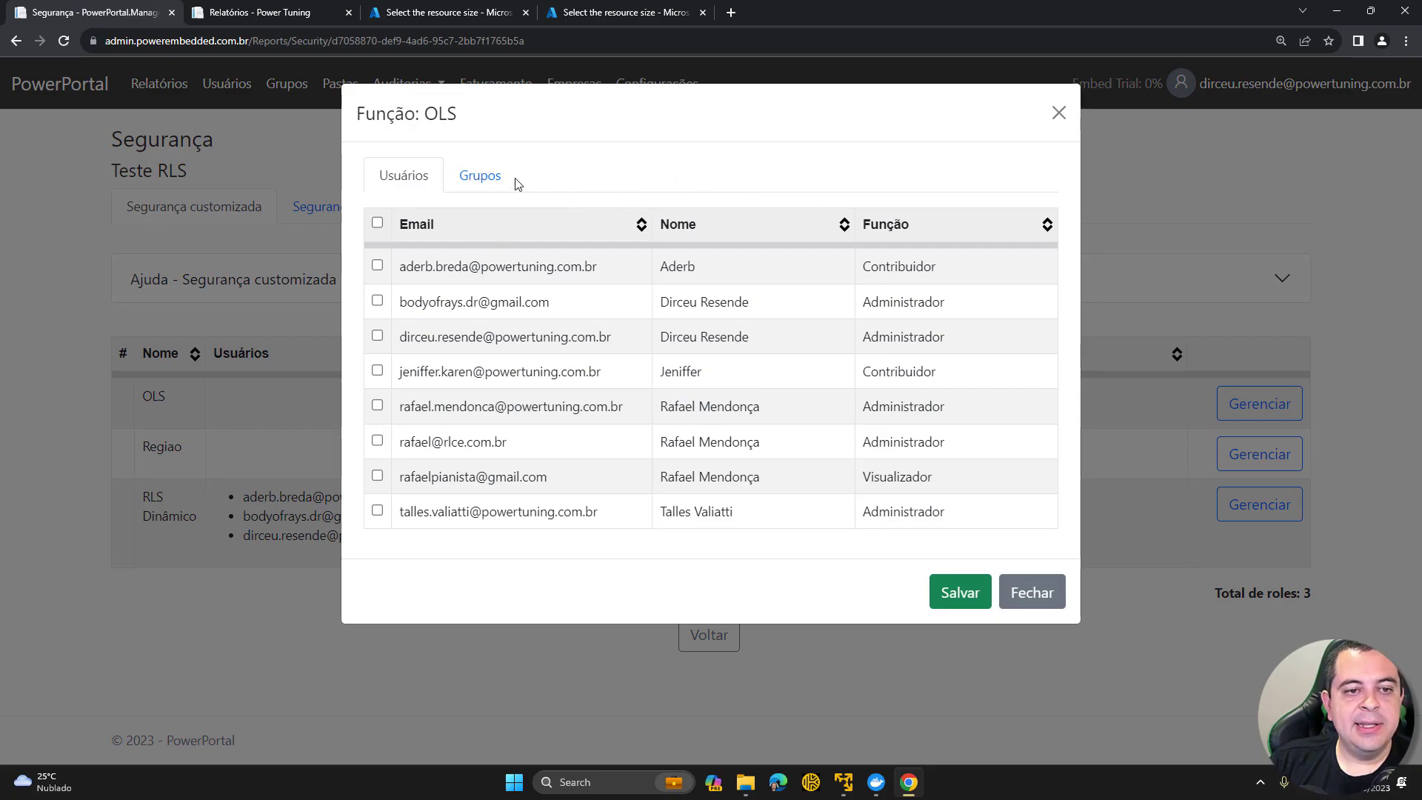
click(377, 265)
click(377, 302)
click(469, 185)
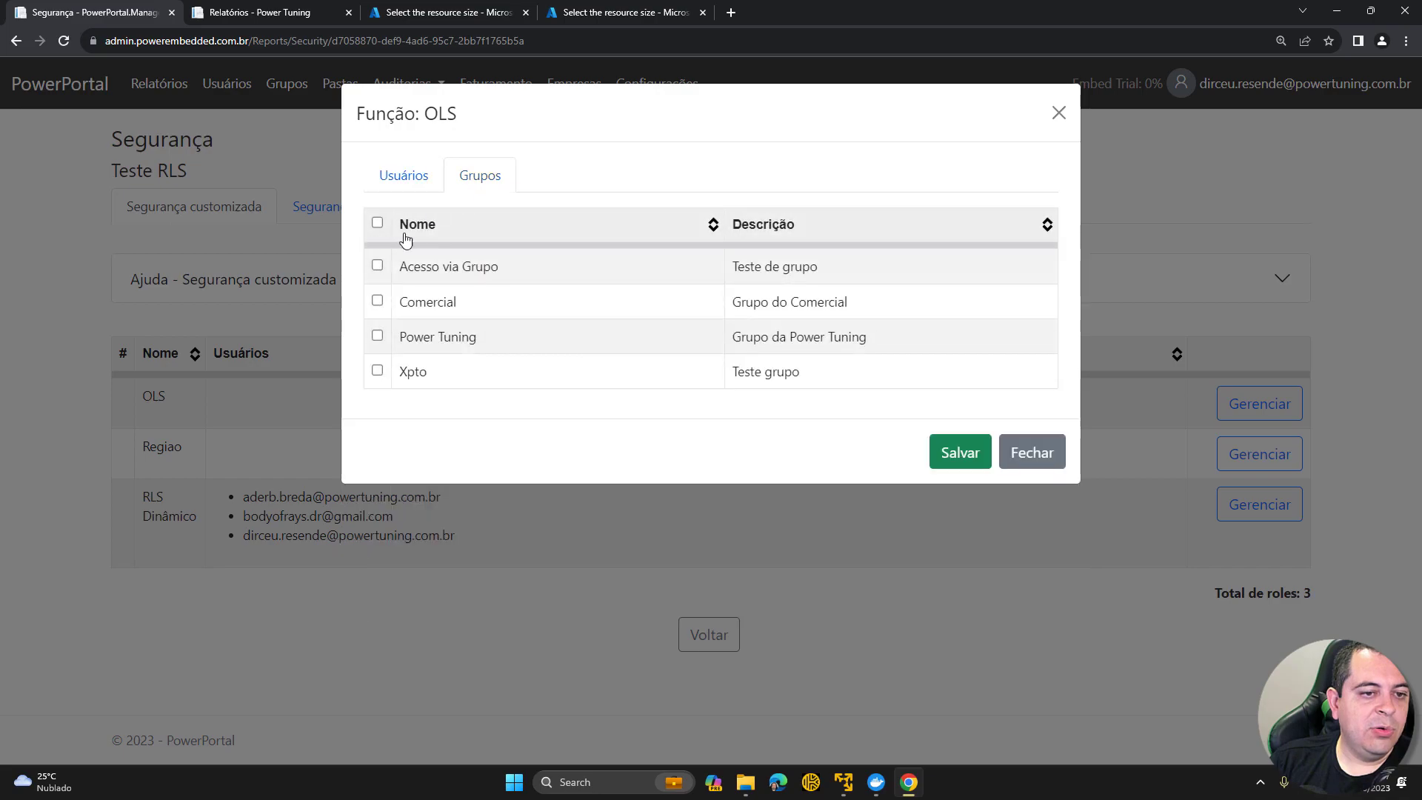
click(377, 265)
click(377, 300)
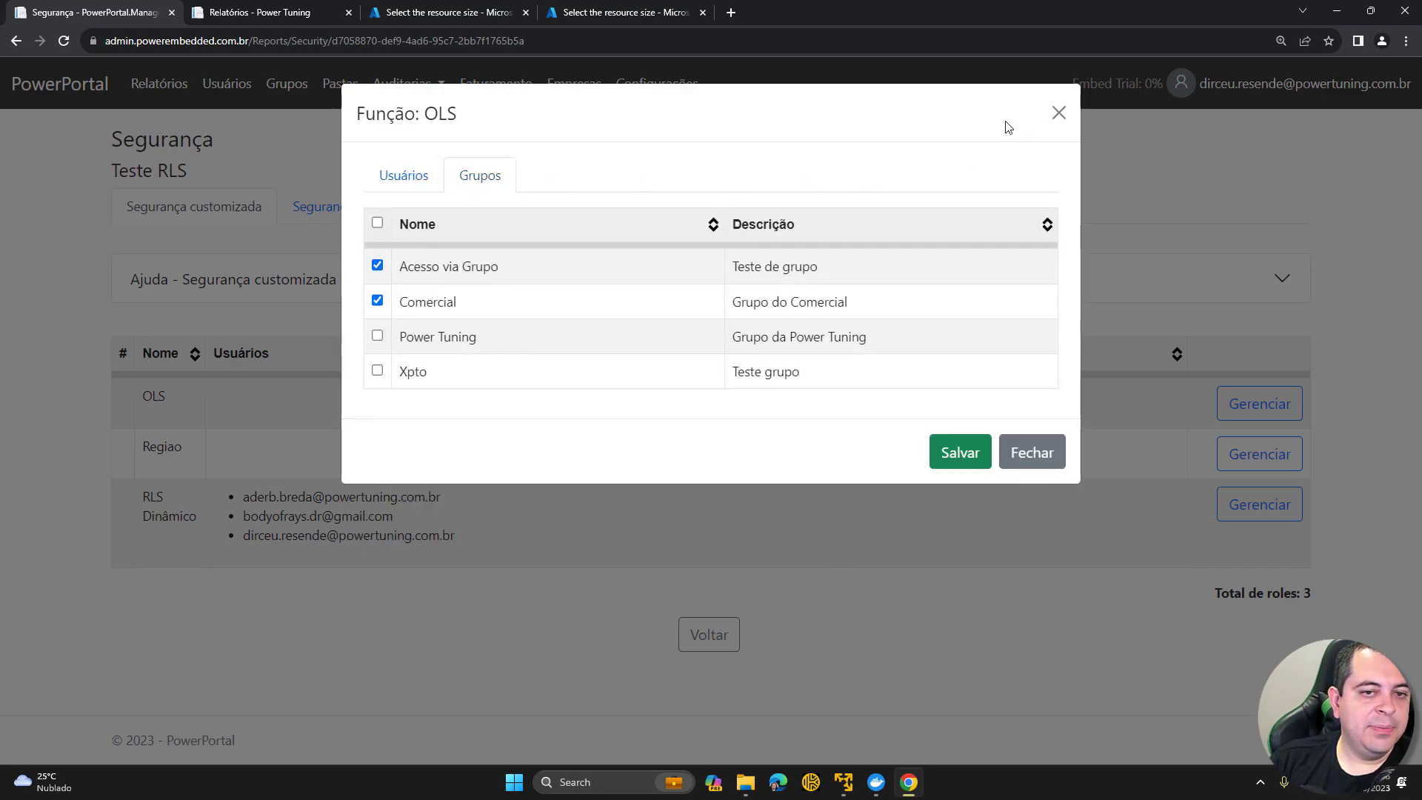
click(409, 185)
click(1059, 113)
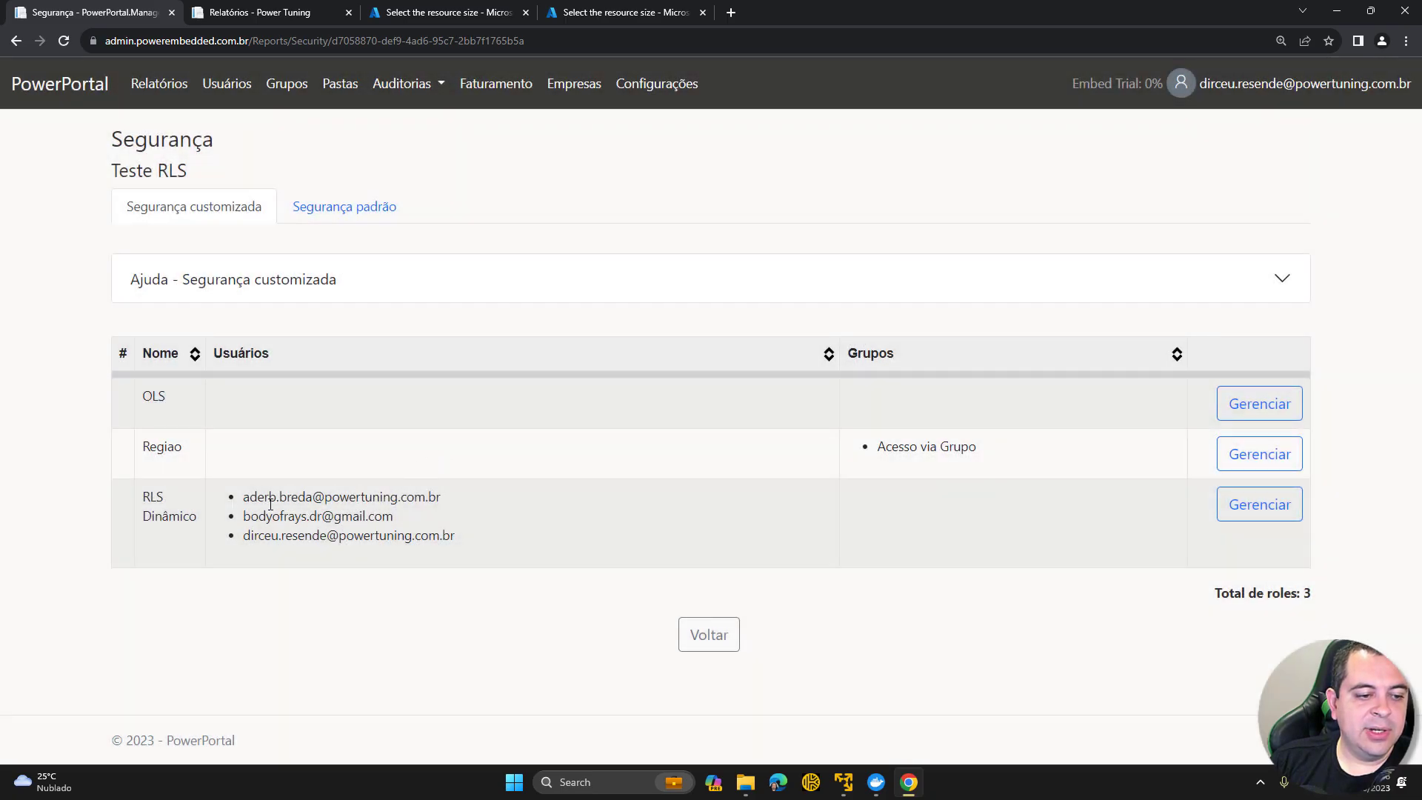
Step: Review the RLS Dinâmico role together with the users assigned to it
drag(140, 496, 529, 539)
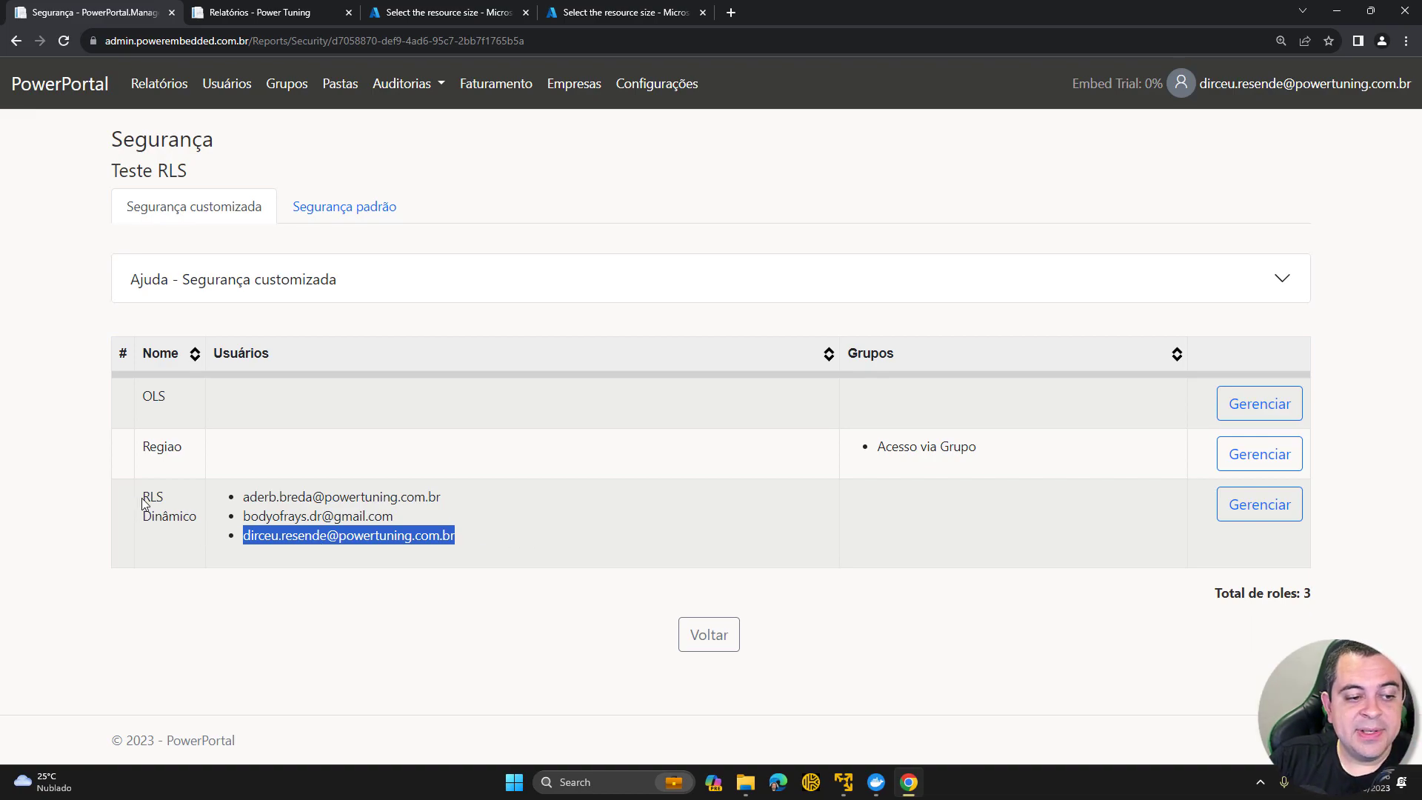
click(244, 537)
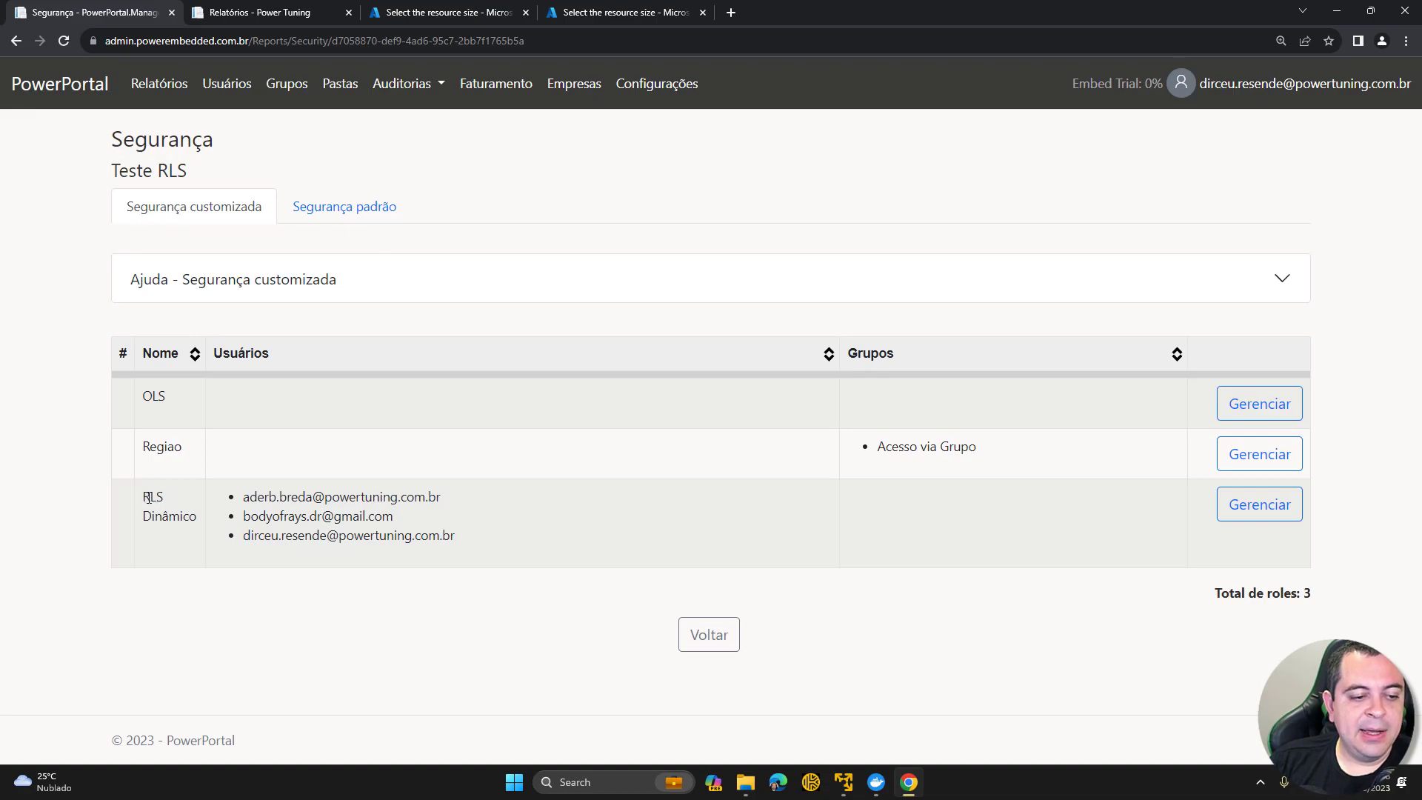
drag(143, 497, 198, 511)
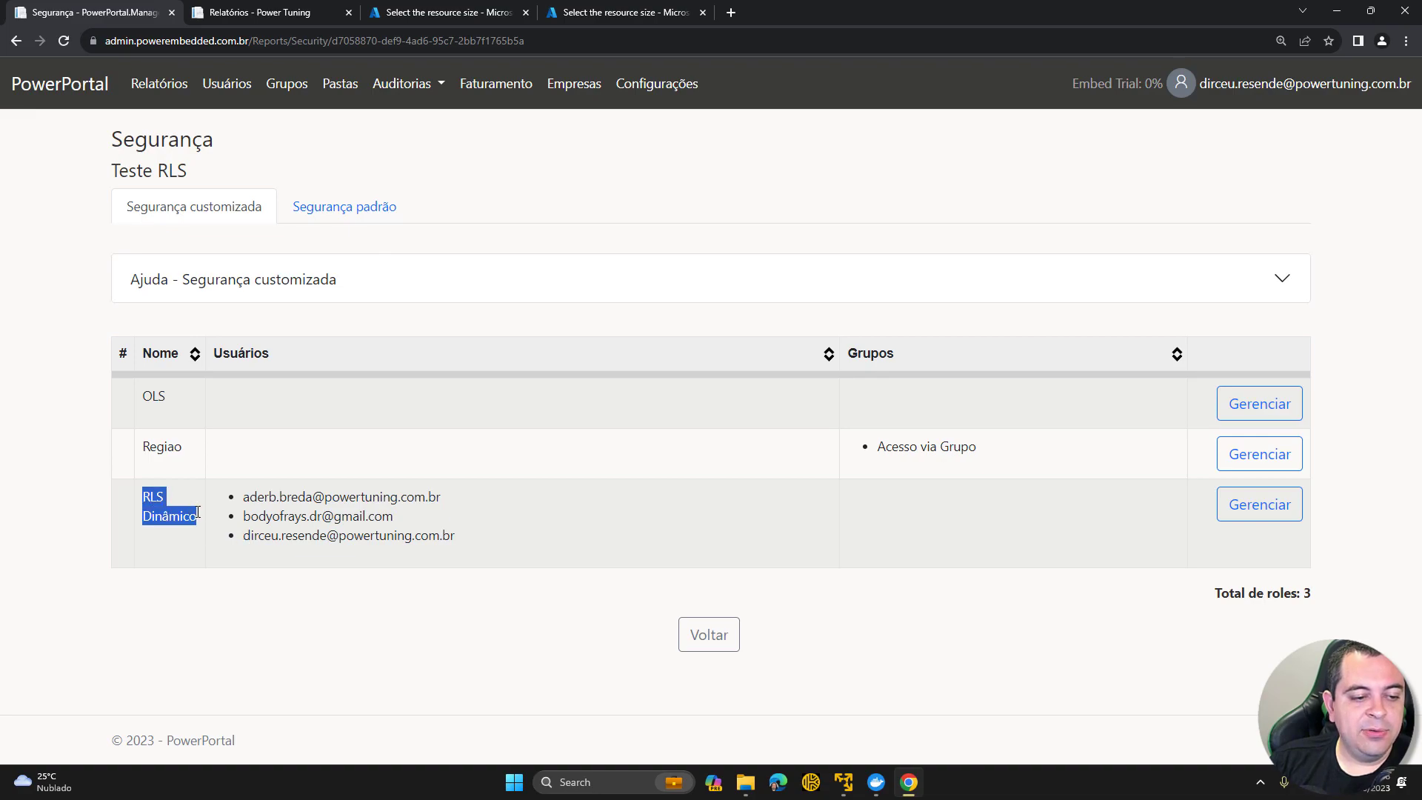
click(144, 495)
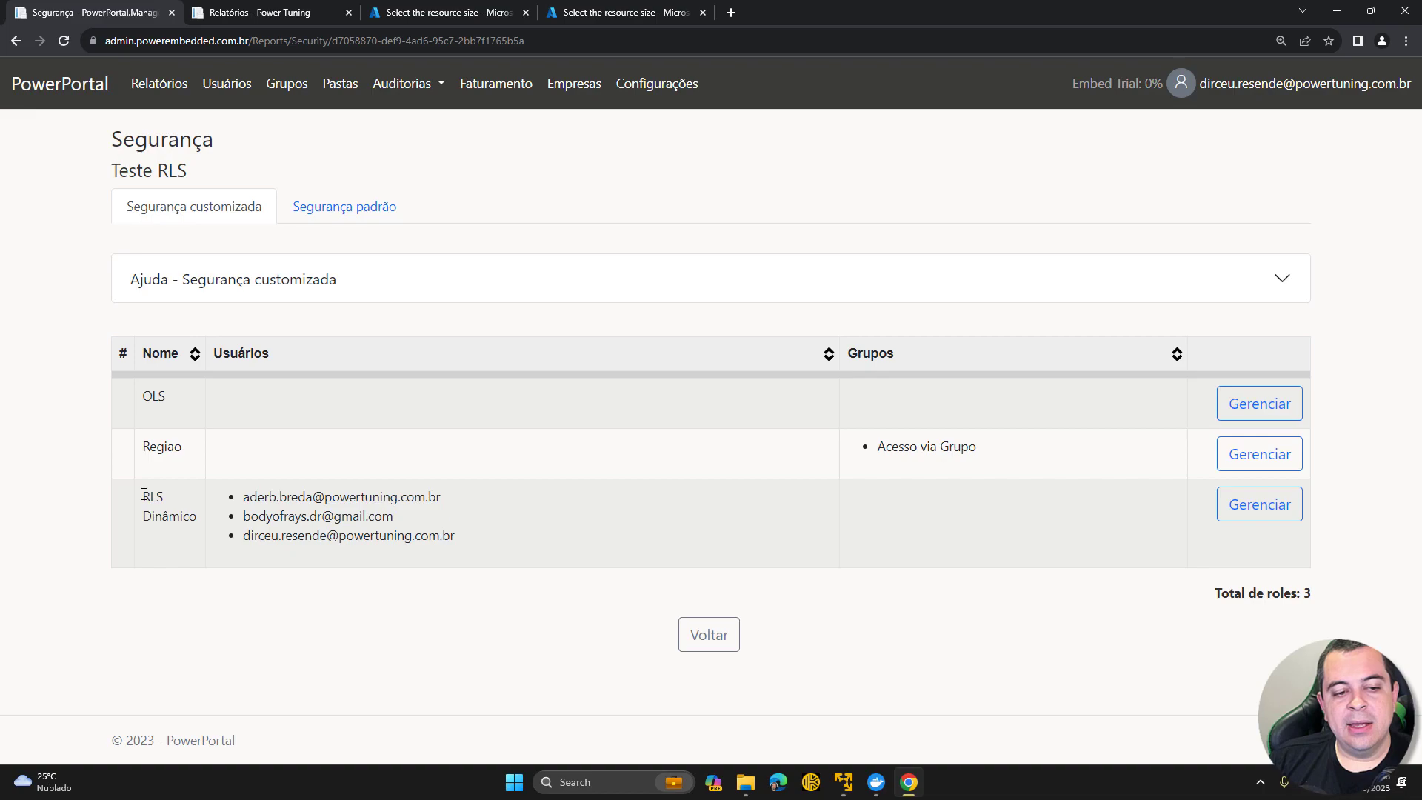
Step: Review the Regiao role and its assignment to the Acesso via Grupo group
drag(877, 447, 986, 451)
click(986, 452)
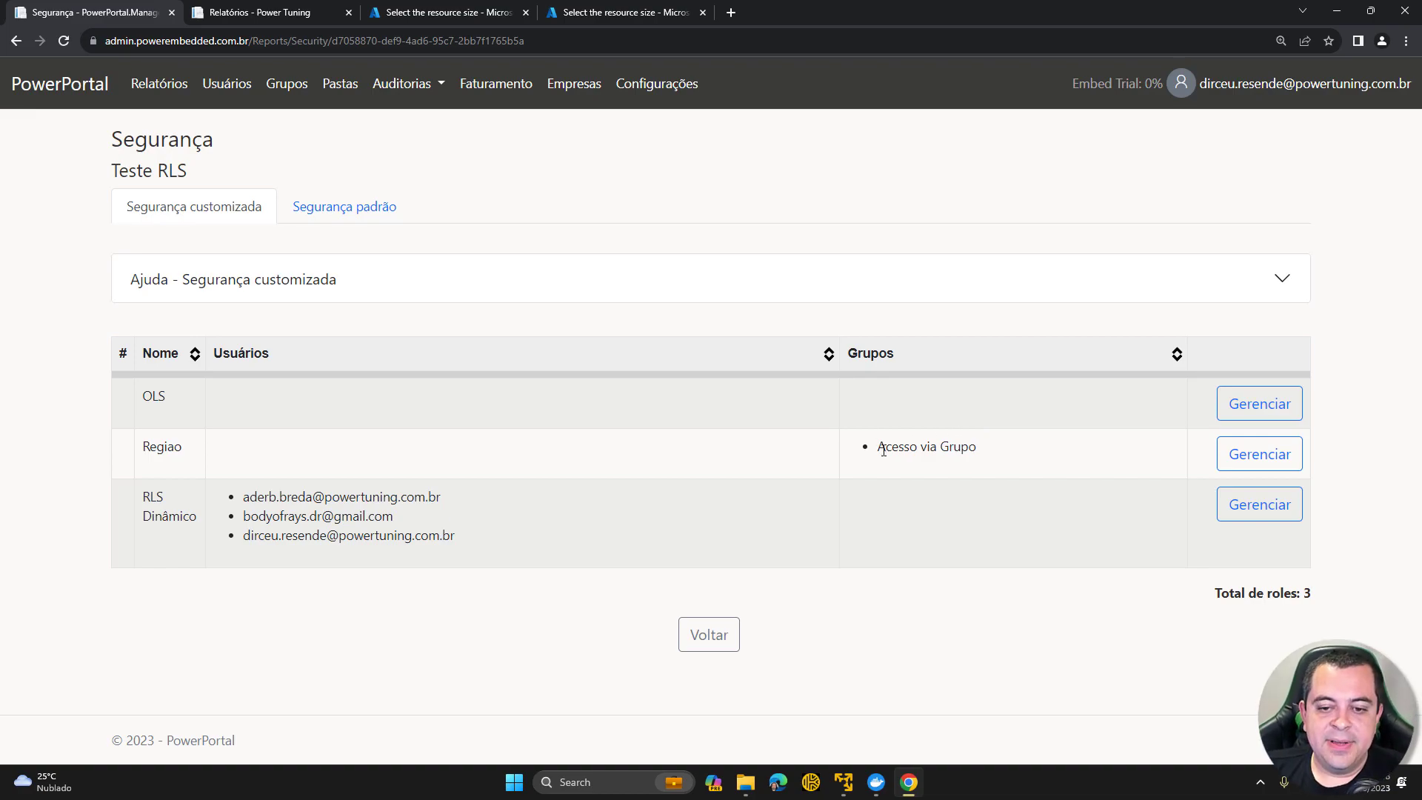
drag(879, 449, 989, 454)
click(974, 448)
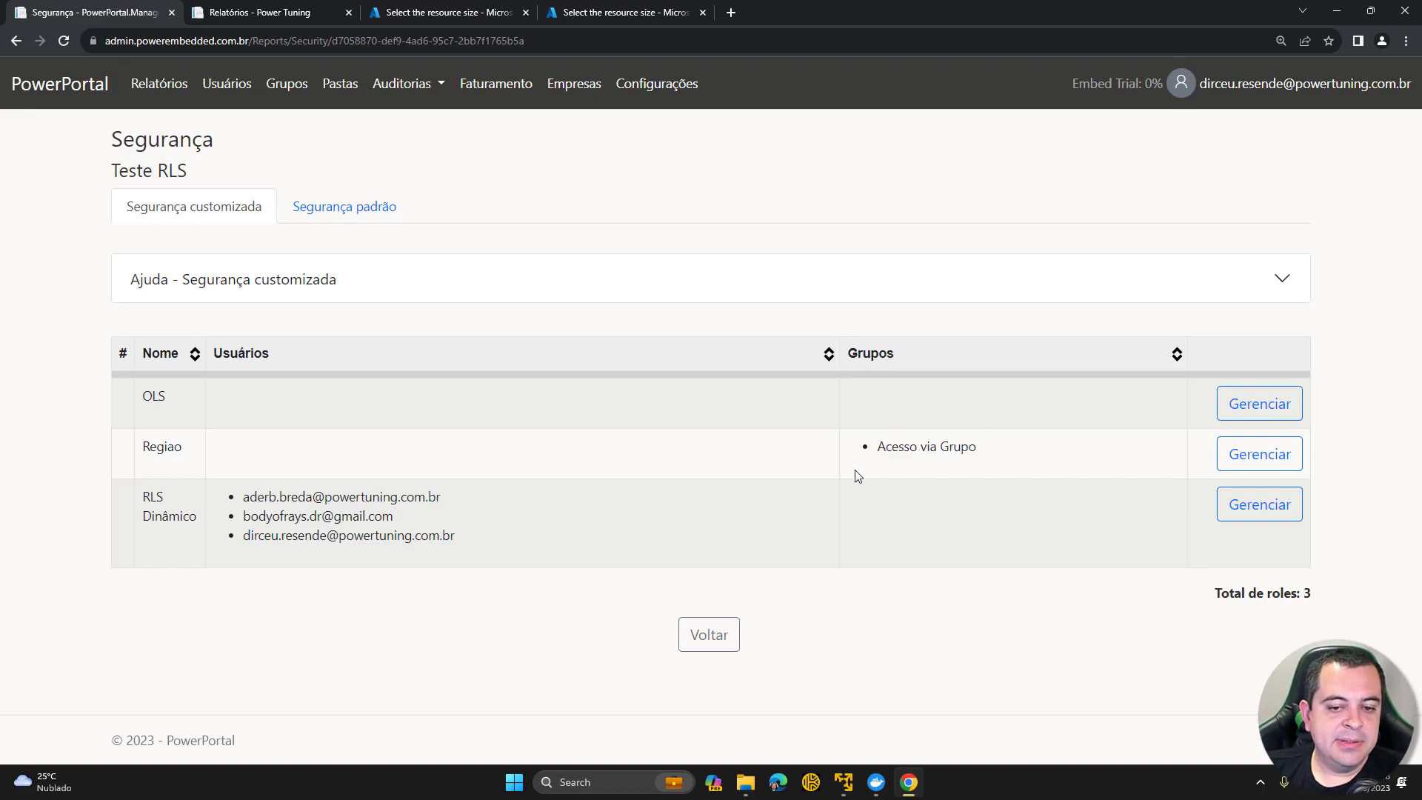
drag(145, 444, 183, 447)
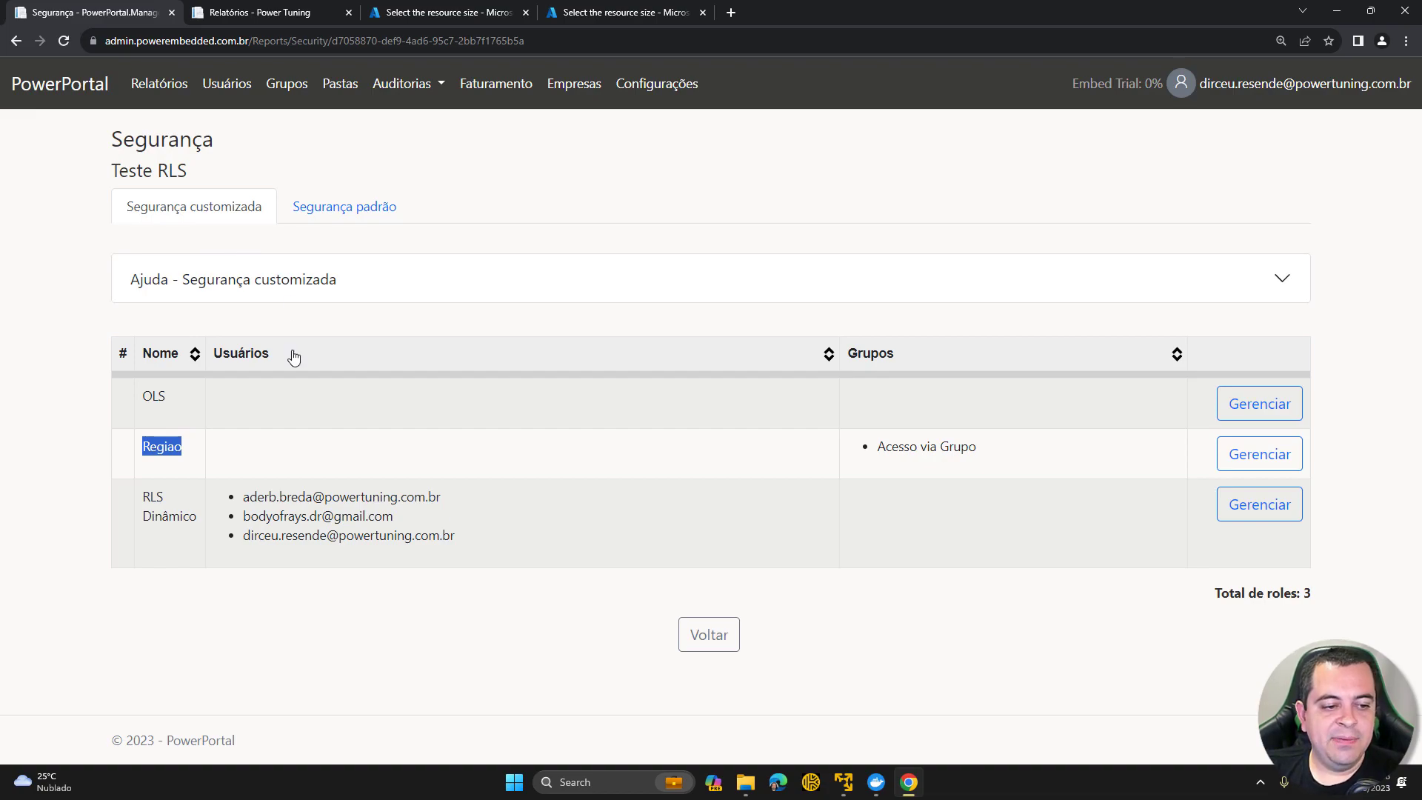
click(184, 453)
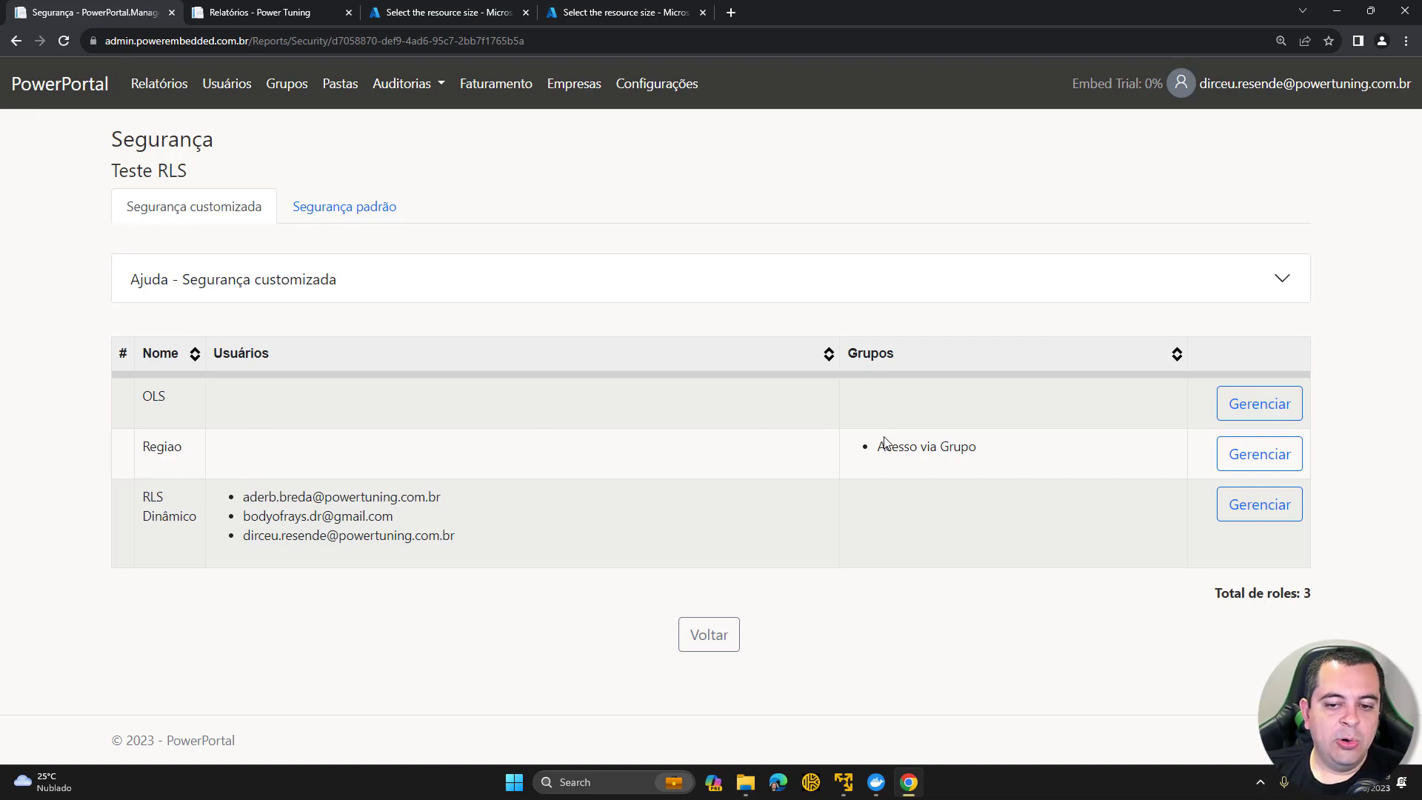
drag(879, 445, 978, 450)
click(936, 445)
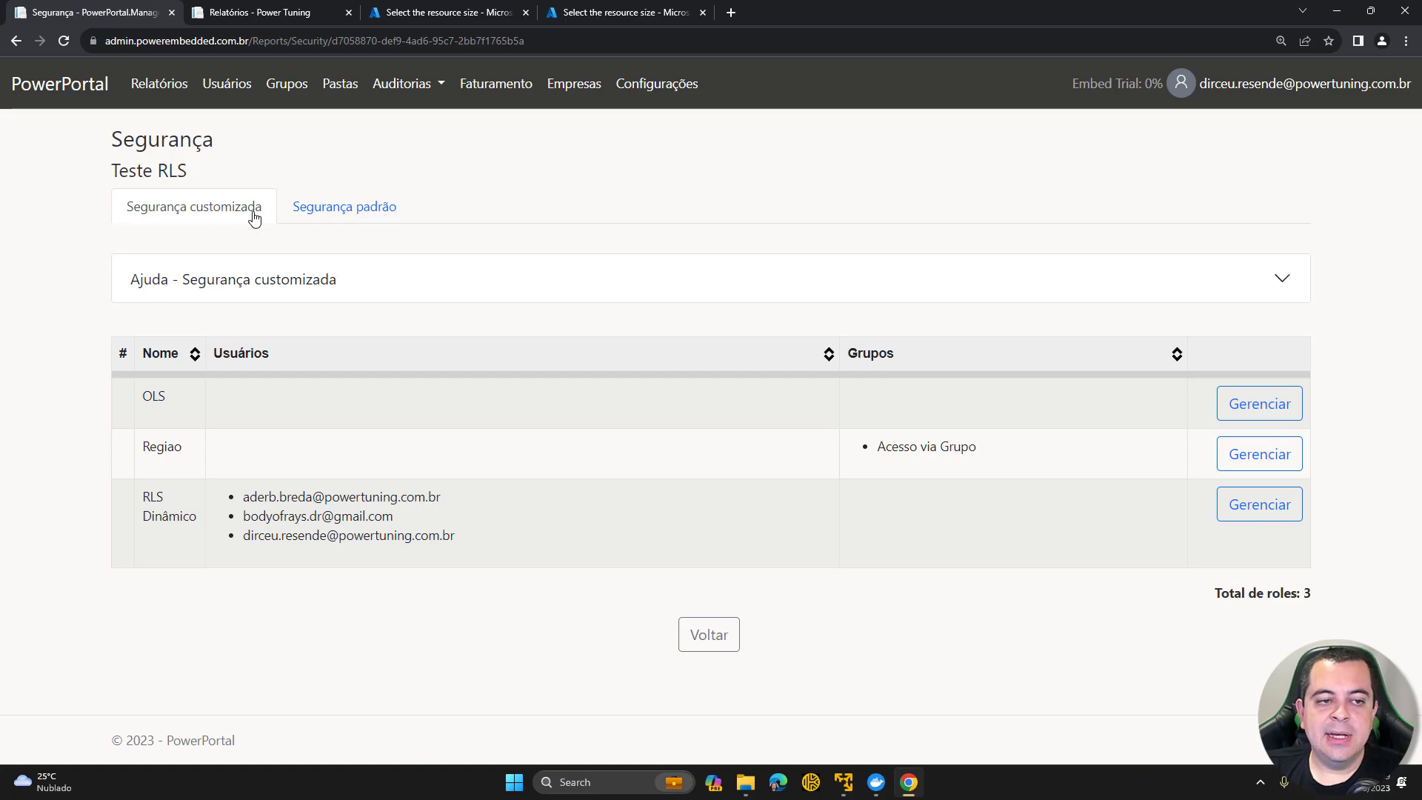
Step: Try selecting the Regiao role in the standard security of the Teste RLS report, with the help text collapsed
click(311, 217)
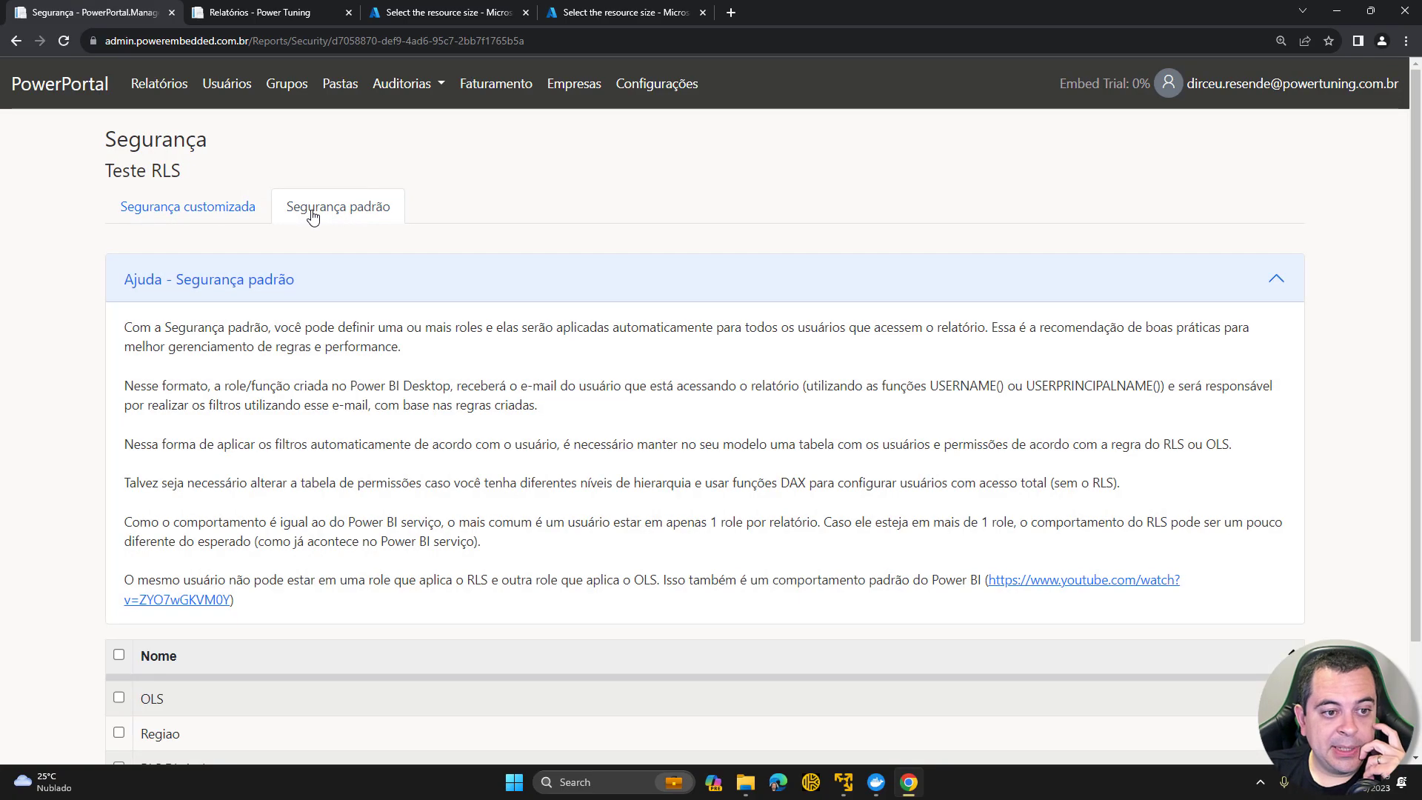
click(312, 273)
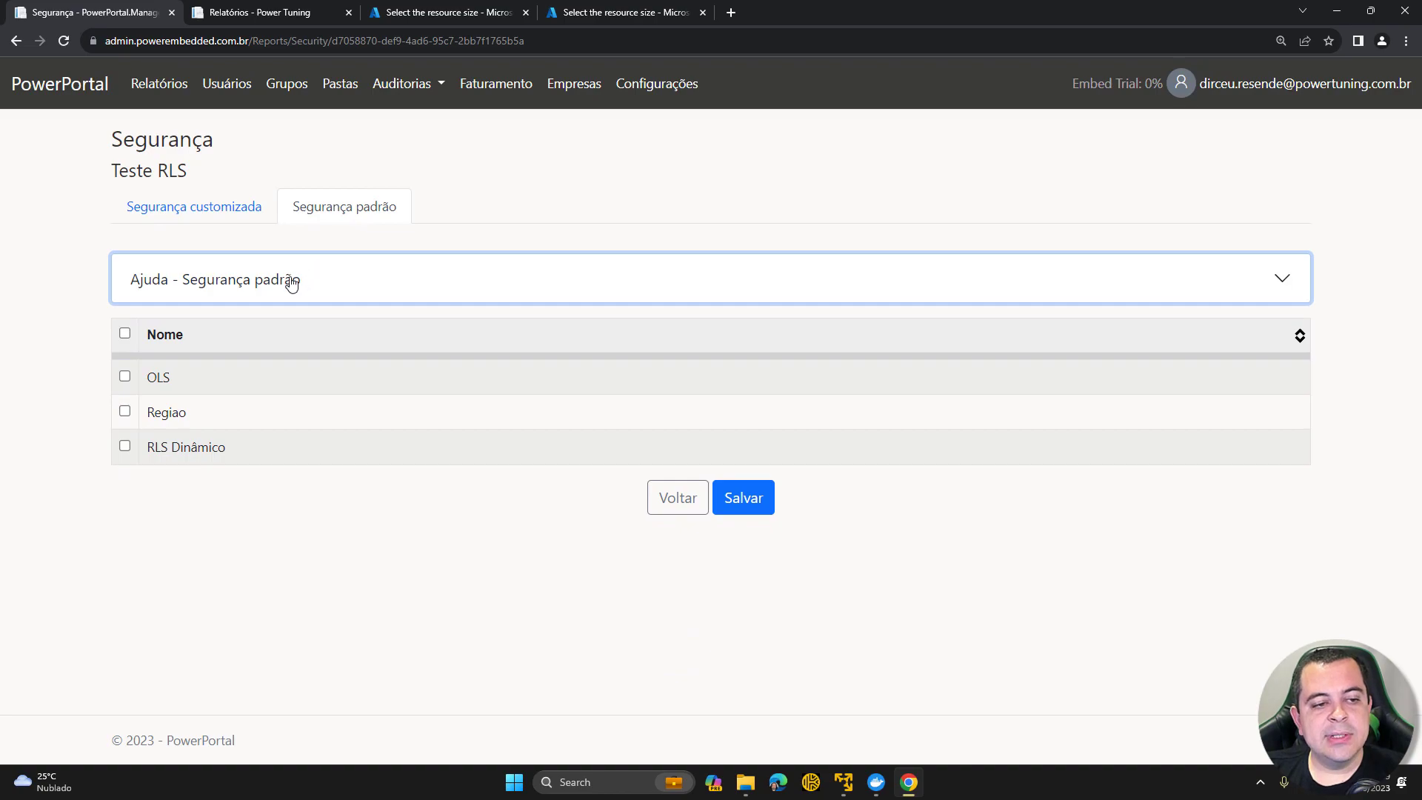
click(125, 413)
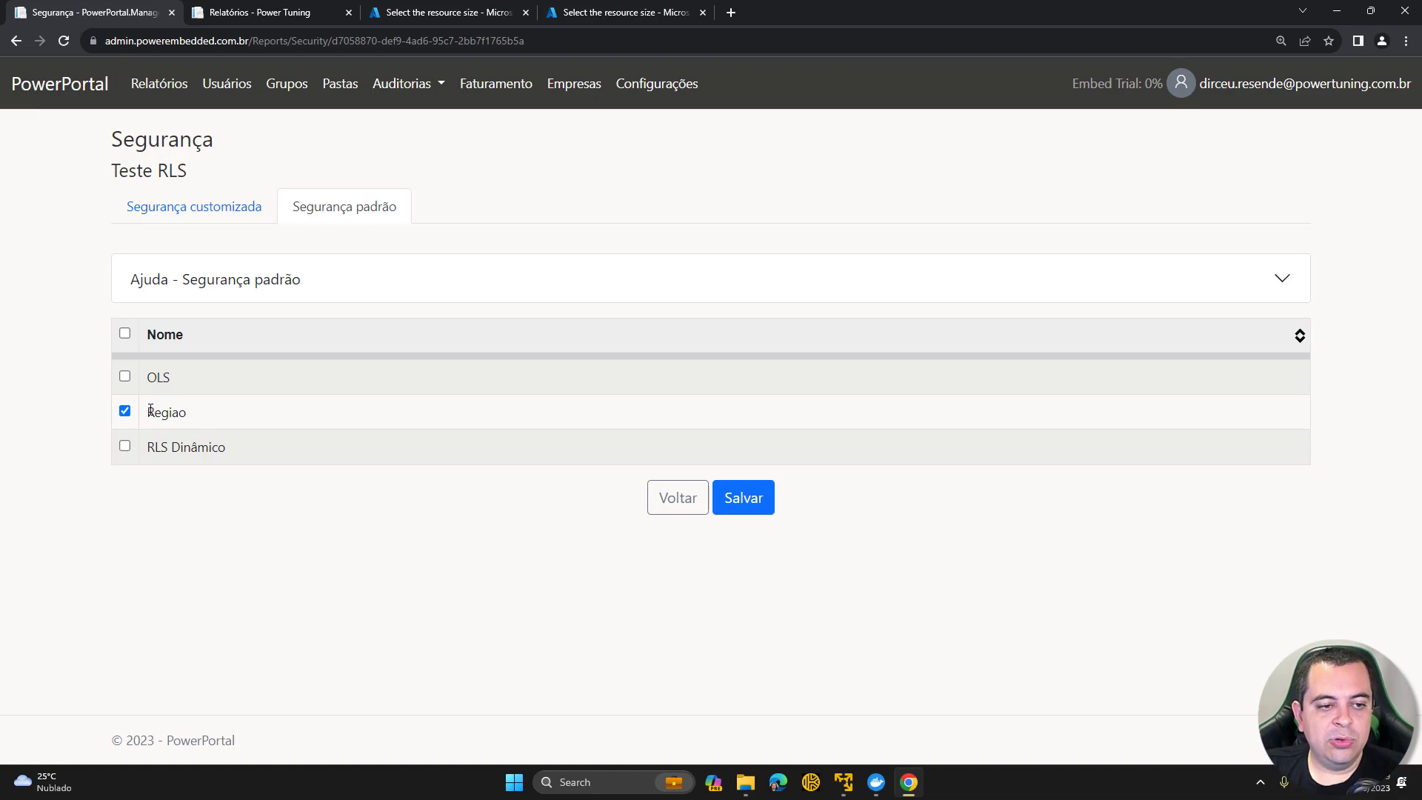
drag(149, 410, 188, 413)
click(188, 414)
click(194, 415)
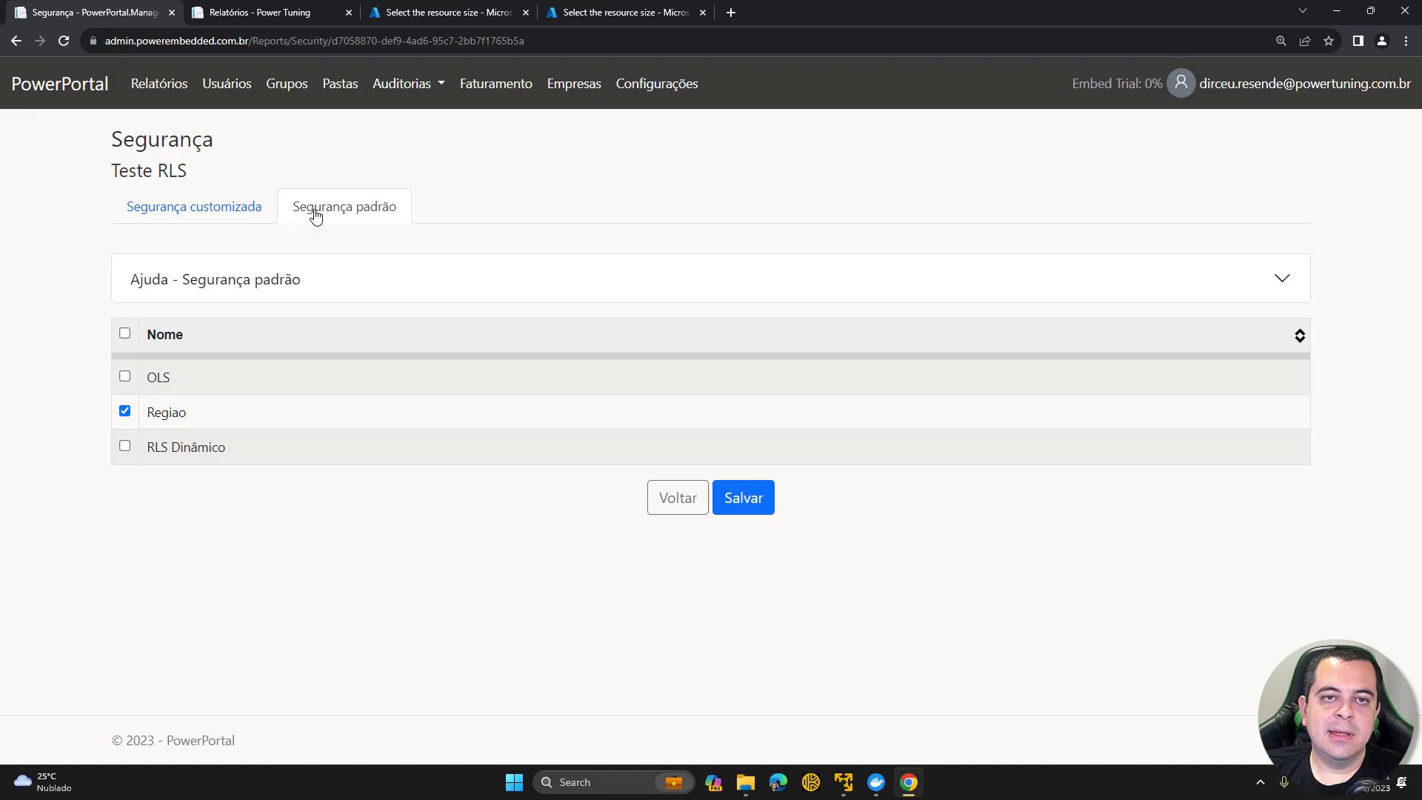
Step: Compare the custom security and standard security settings of the Teste RLS report
click(239, 215)
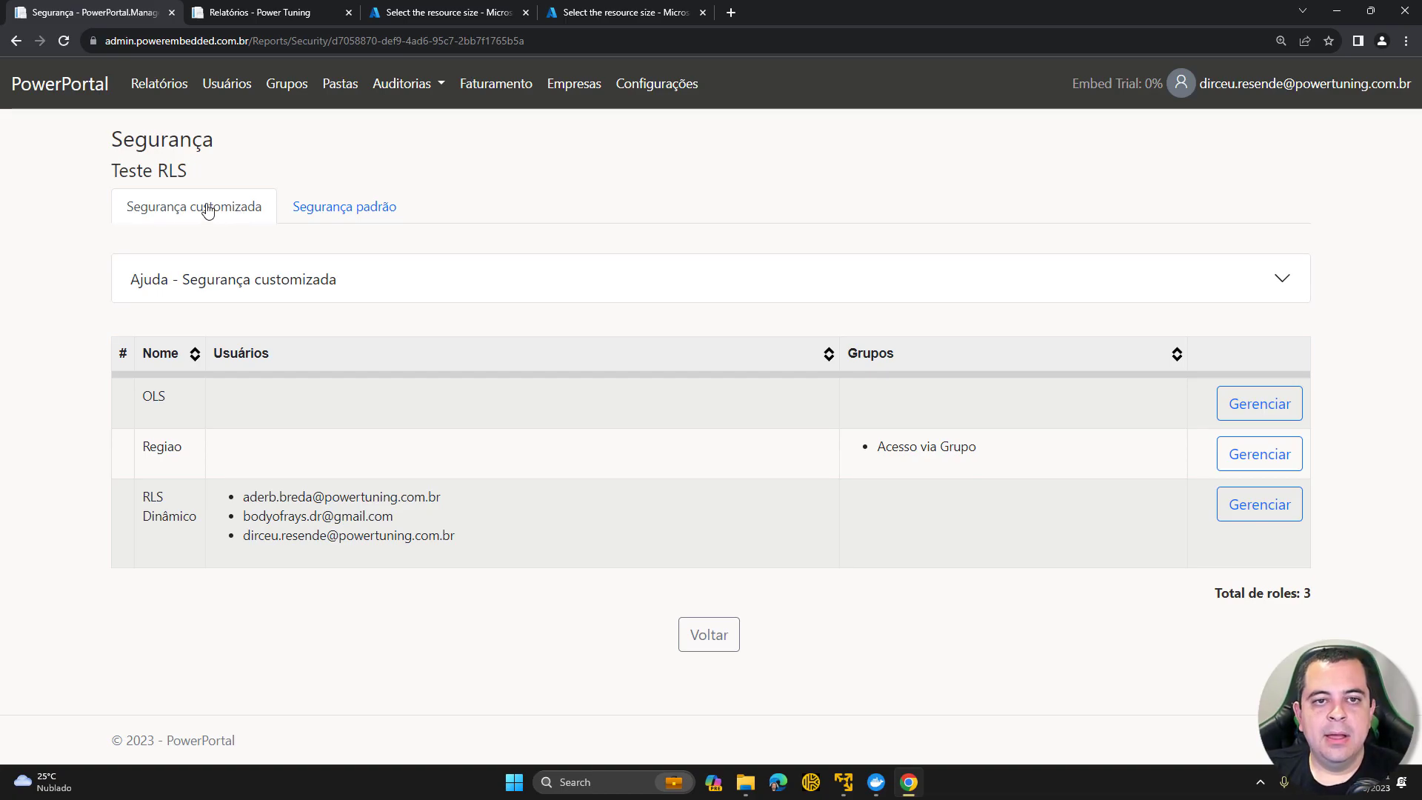
click(312, 205)
click(239, 208)
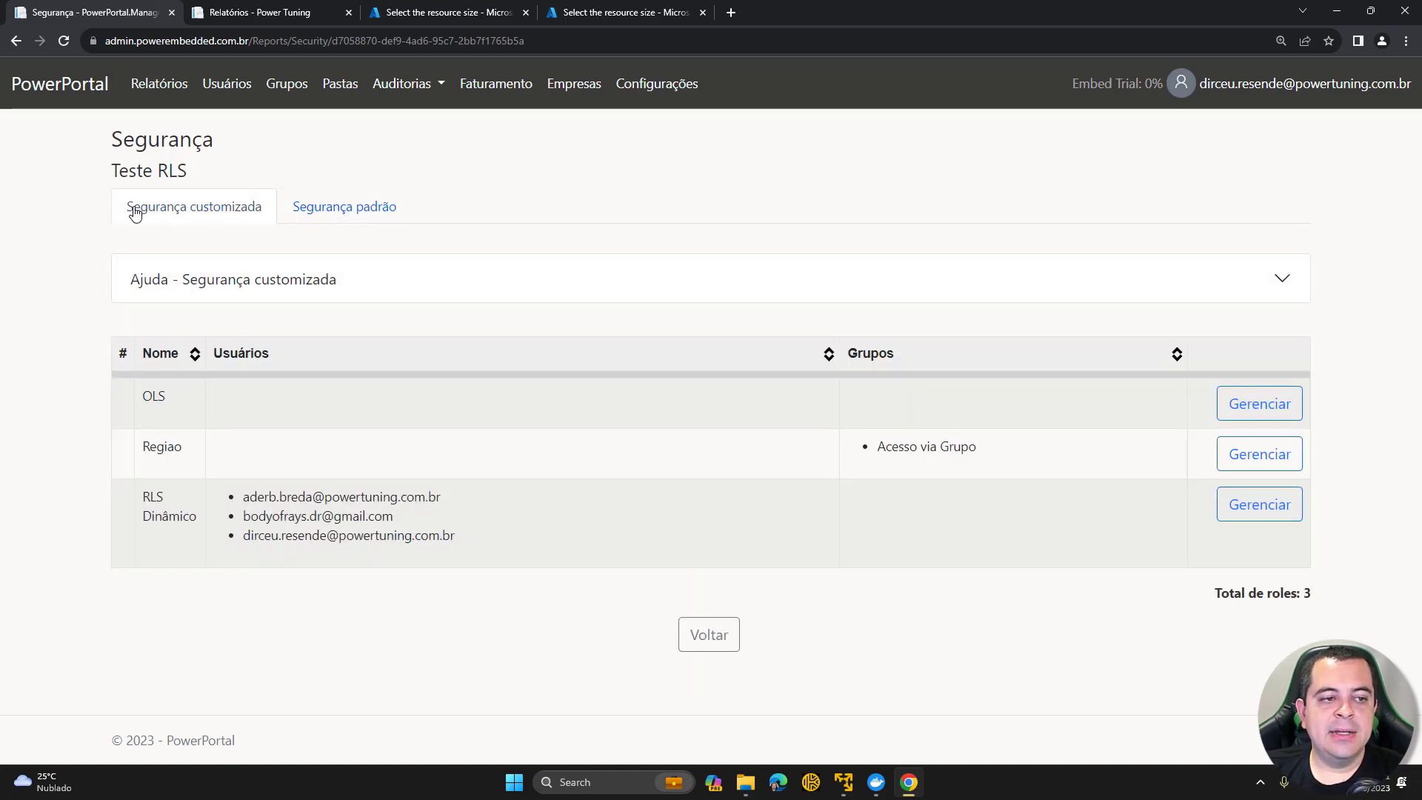
click(337, 209)
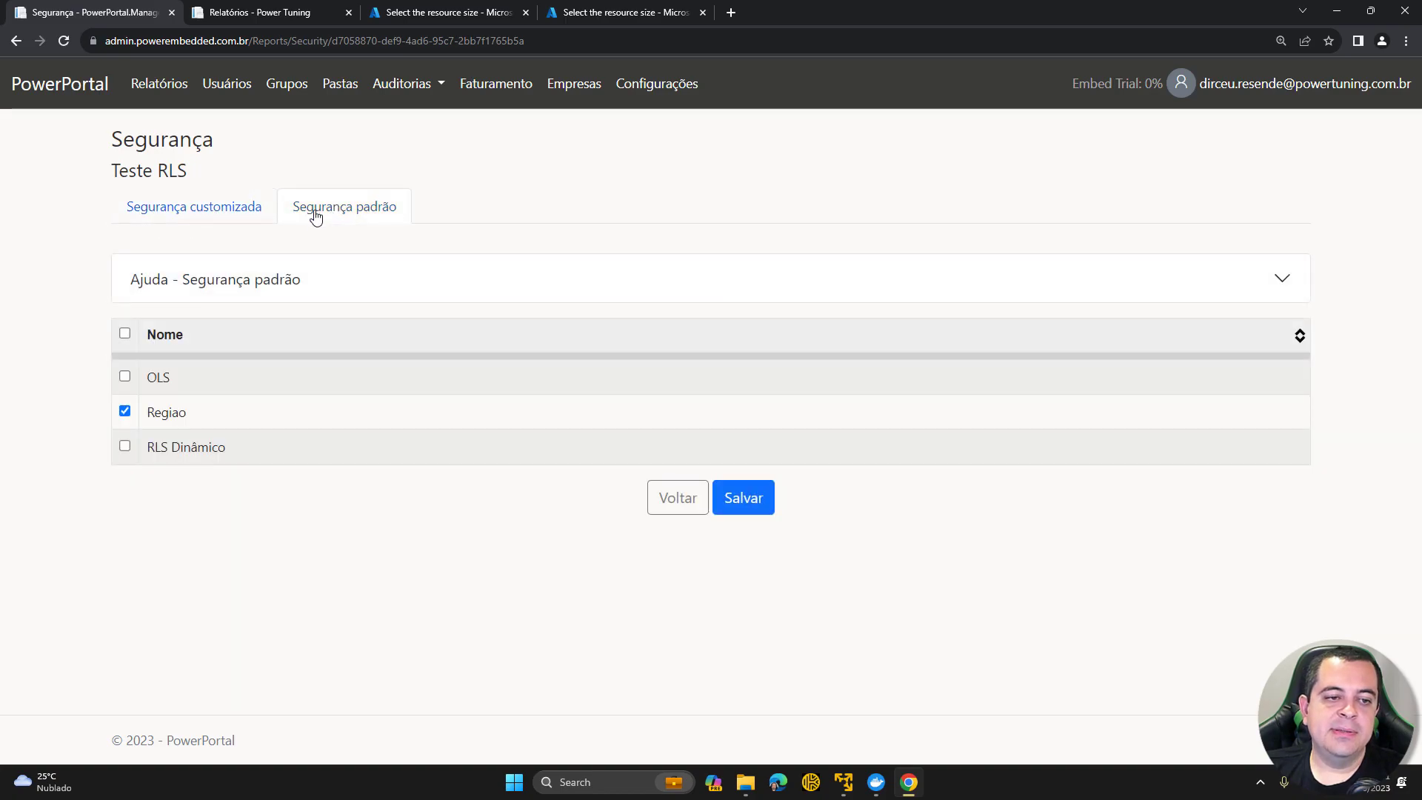
Step: Examine the custom security assignments of the RLS Dinâmico role's users and the Regiao role's Acesso via Grupo group
click(201, 212)
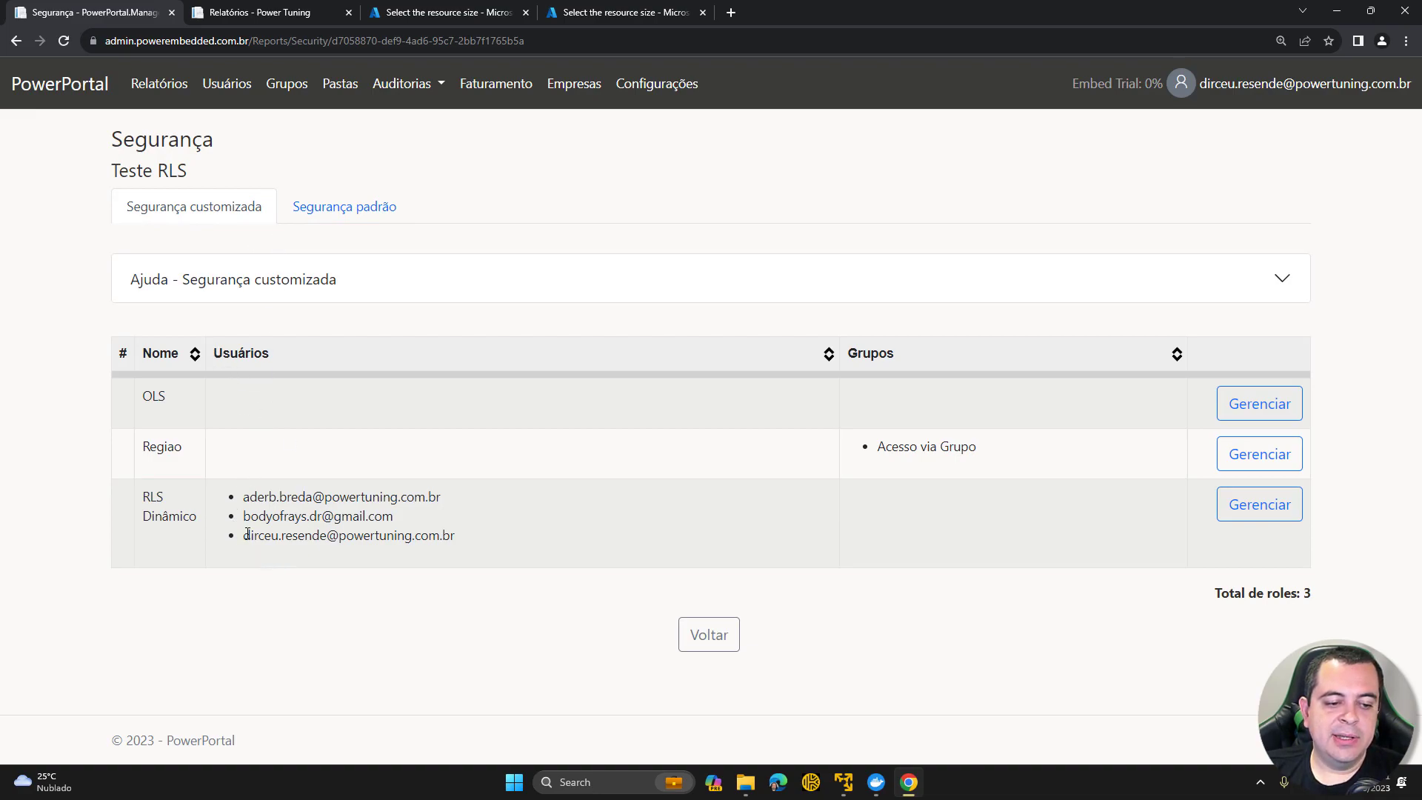
drag(246, 535, 457, 535)
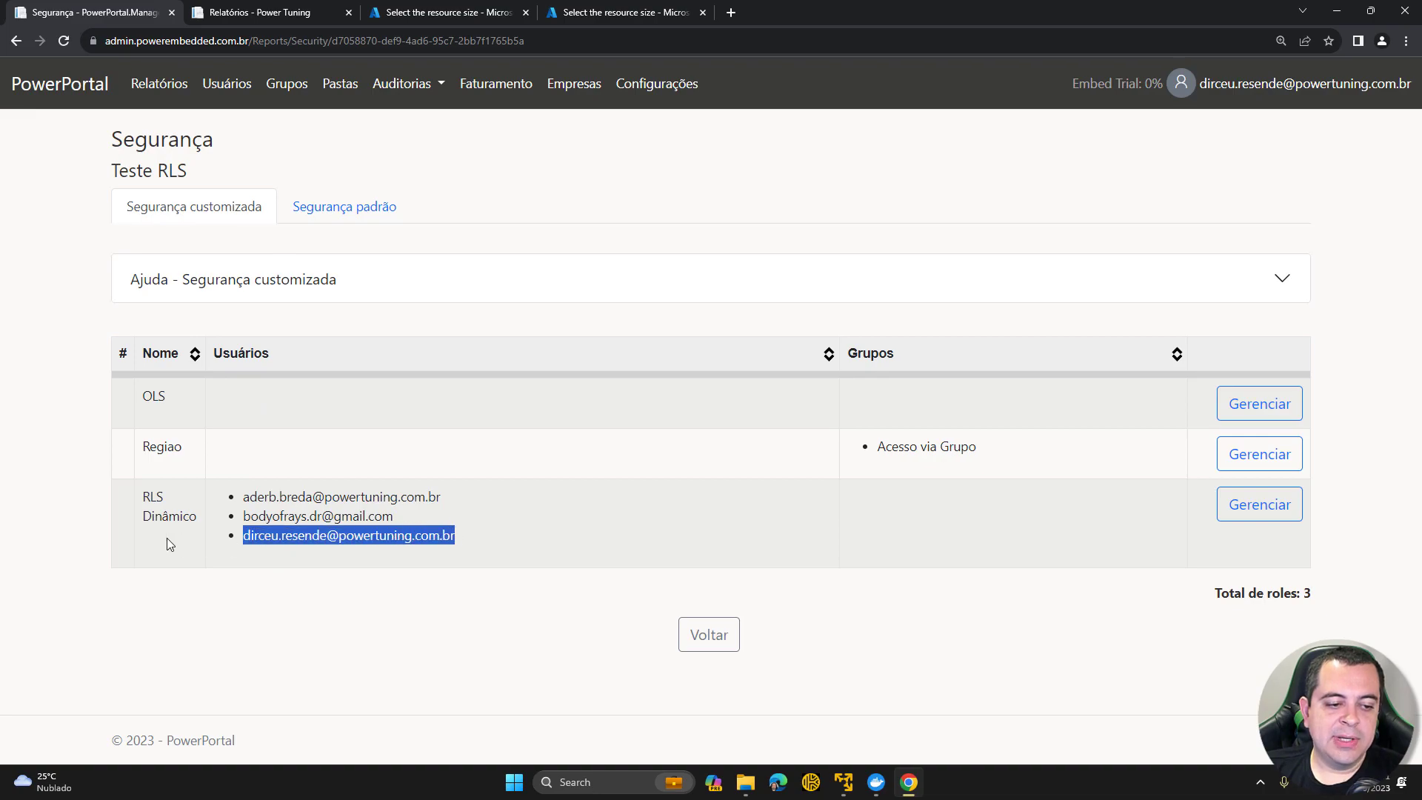
drag(144, 503, 499, 543)
click(255, 511)
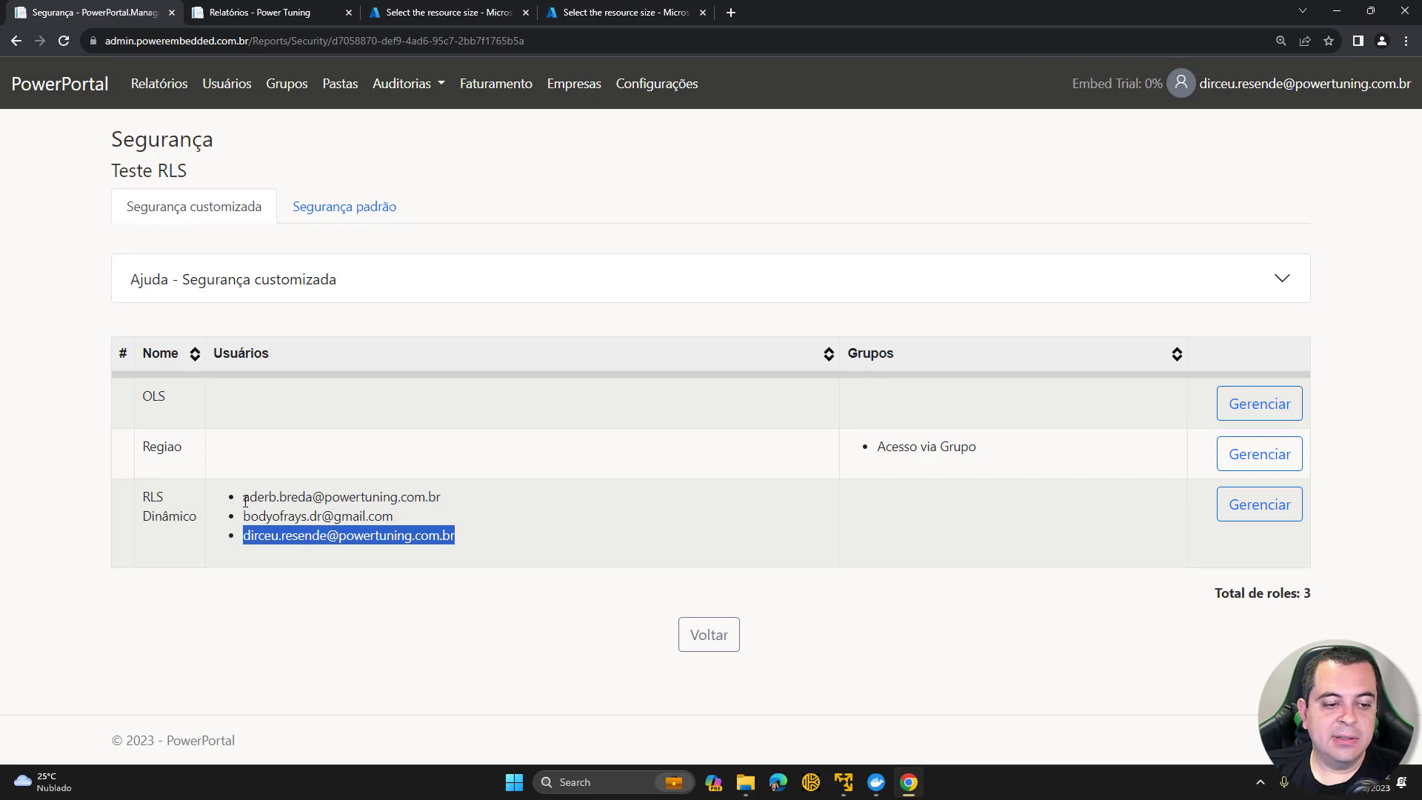
drag(879, 448, 1023, 454)
click(882, 448)
drag(882, 447, 1000, 450)
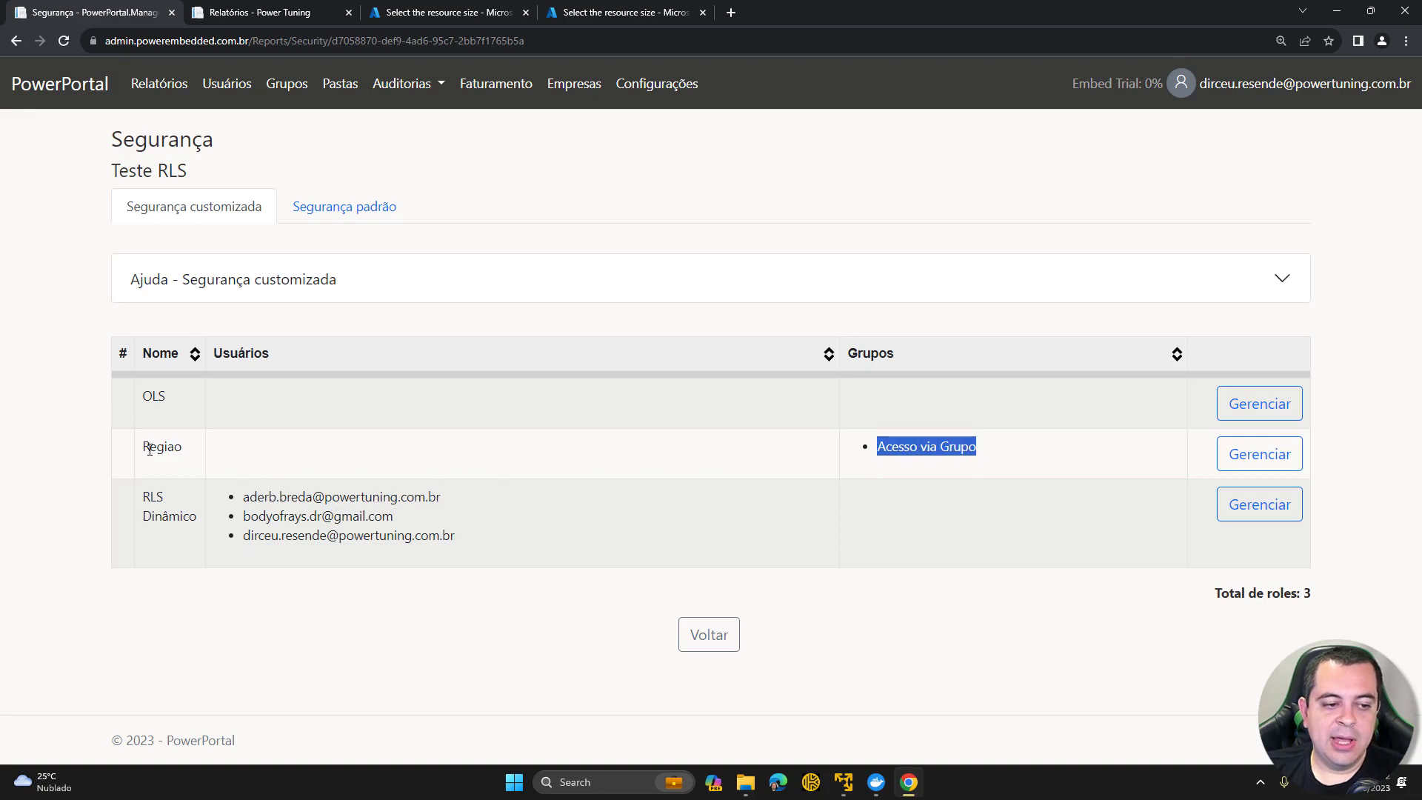
drag(143, 447, 212, 452)
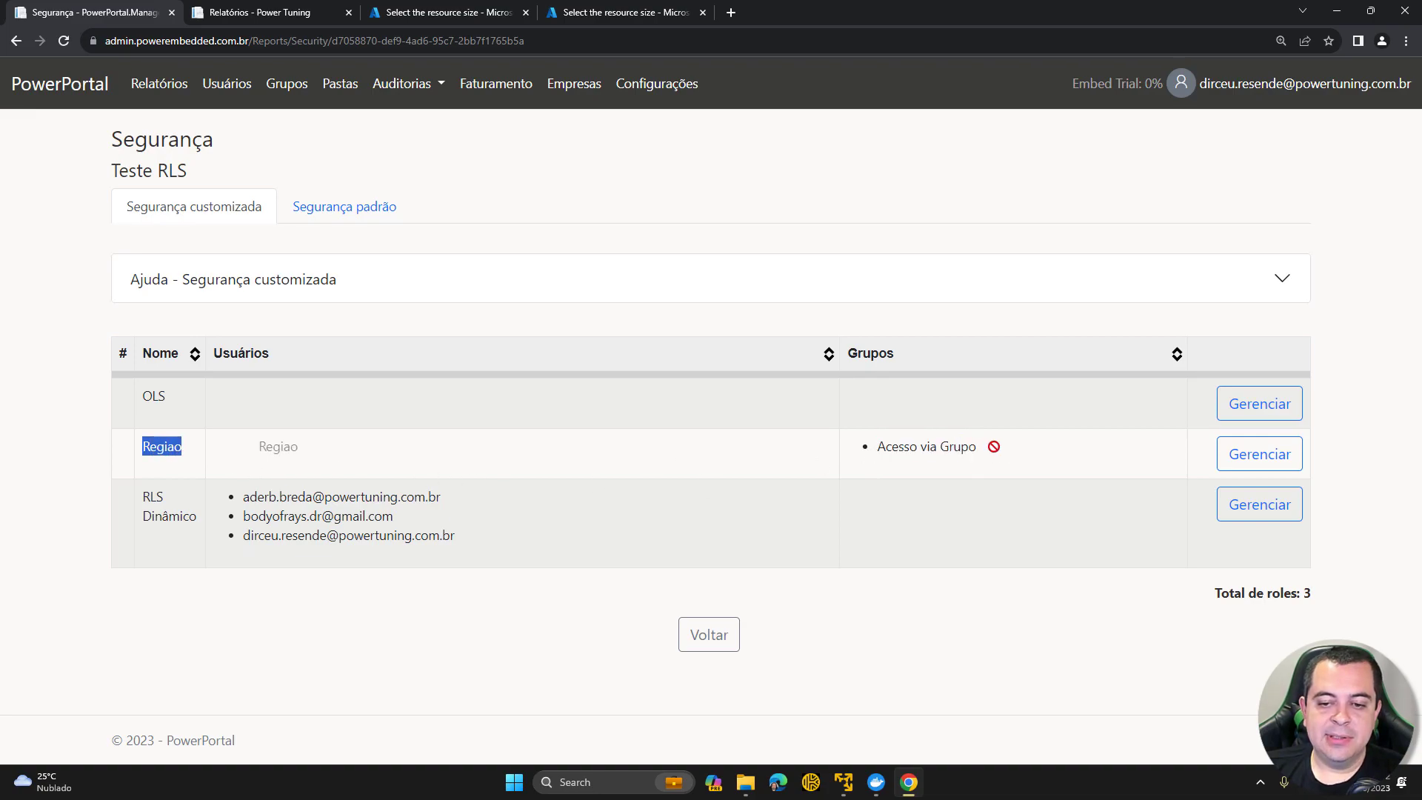
drag(876, 448, 978, 451)
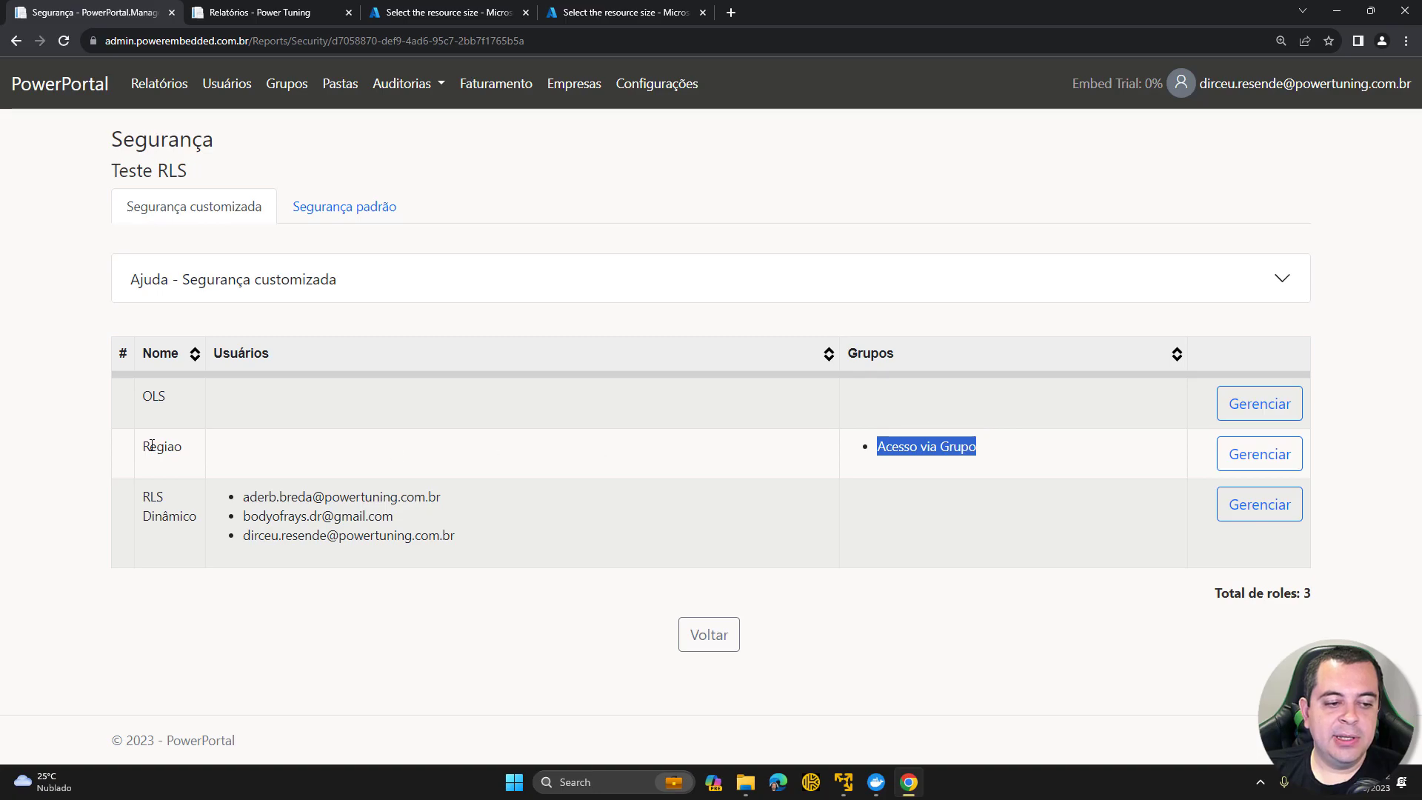
drag(142, 447, 211, 451)
click(822, 447)
Step: Review the Regiao role selection in the standard security and return to the report list without saving
click(326, 210)
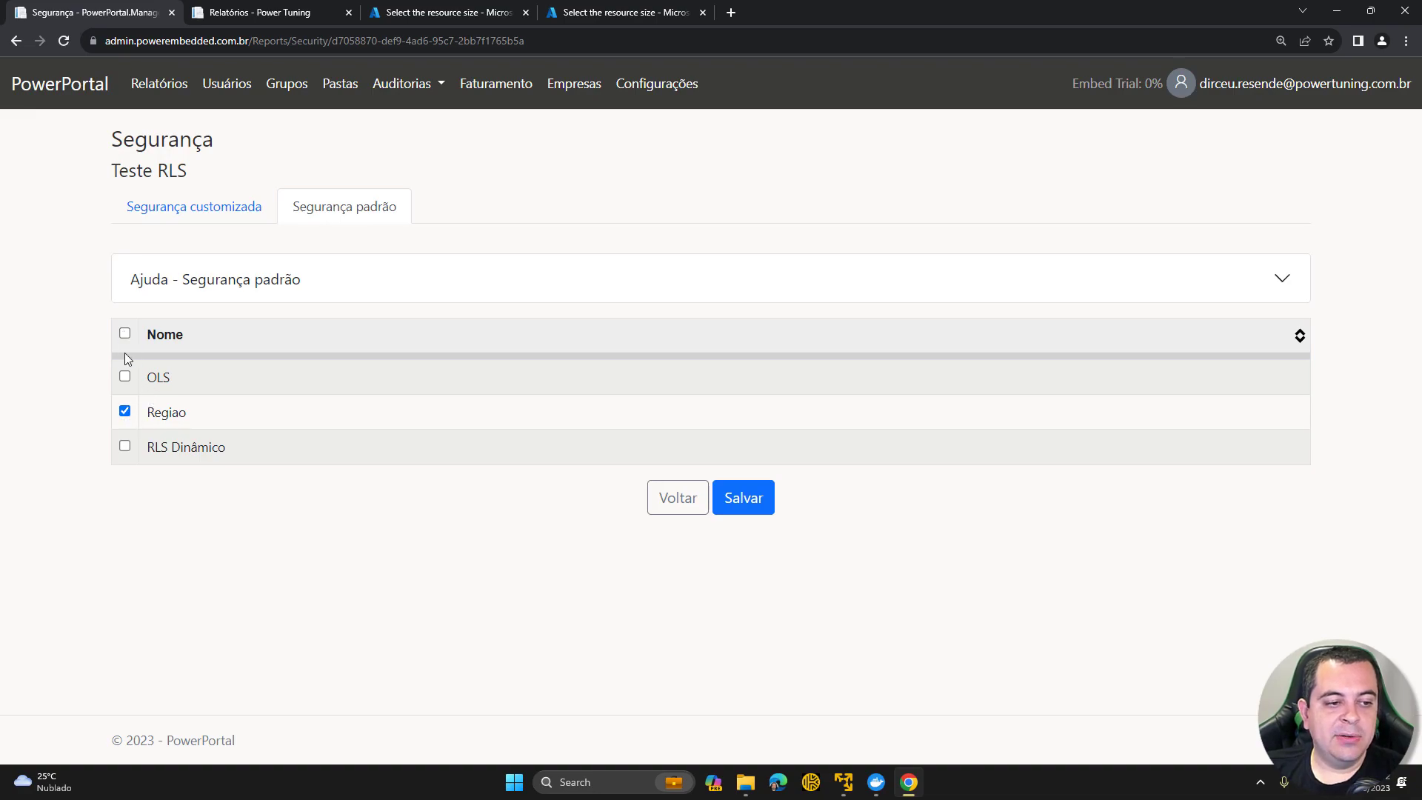
drag(149, 412, 194, 417)
click(160, 415)
click(152, 417)
click(124, 411)
click(132, 411)
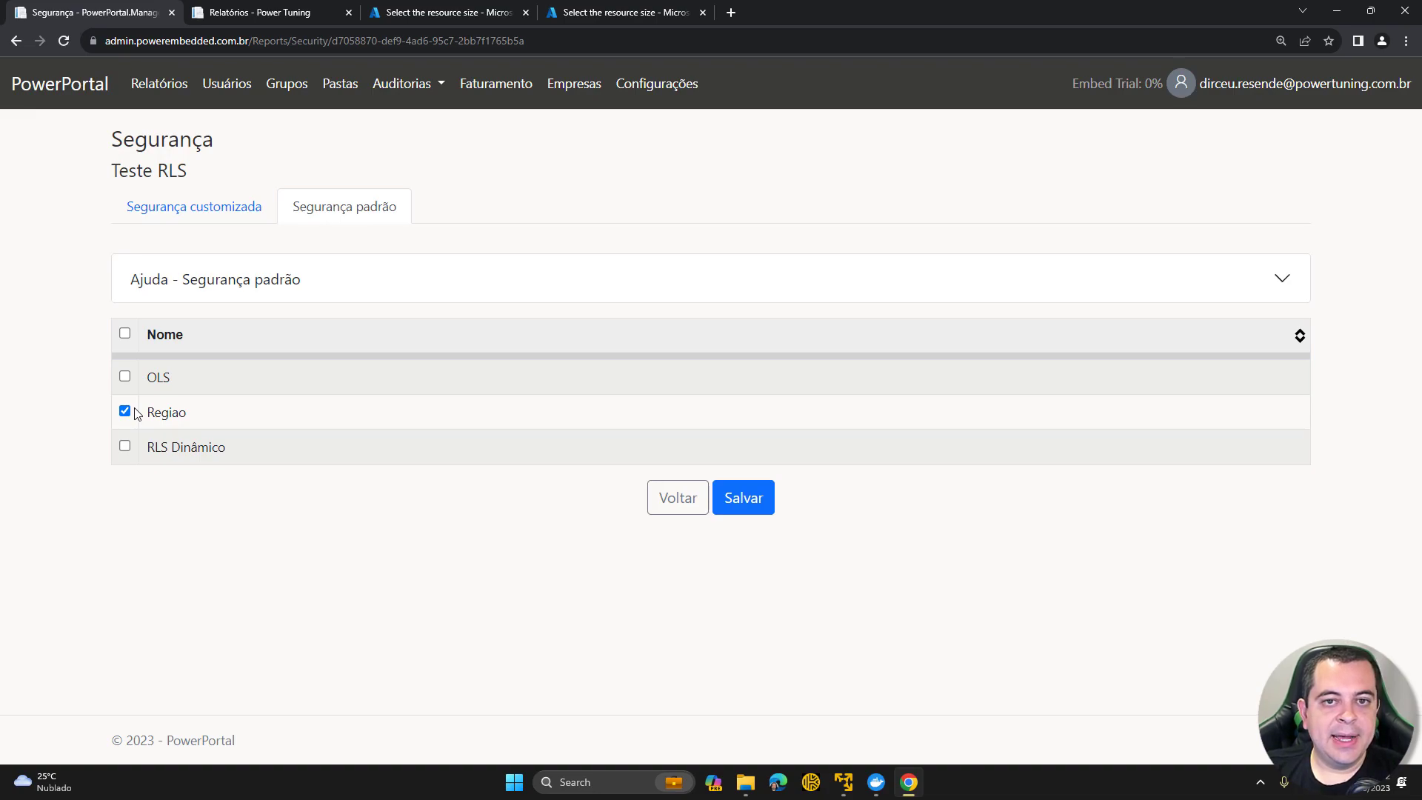
click(163, 357)
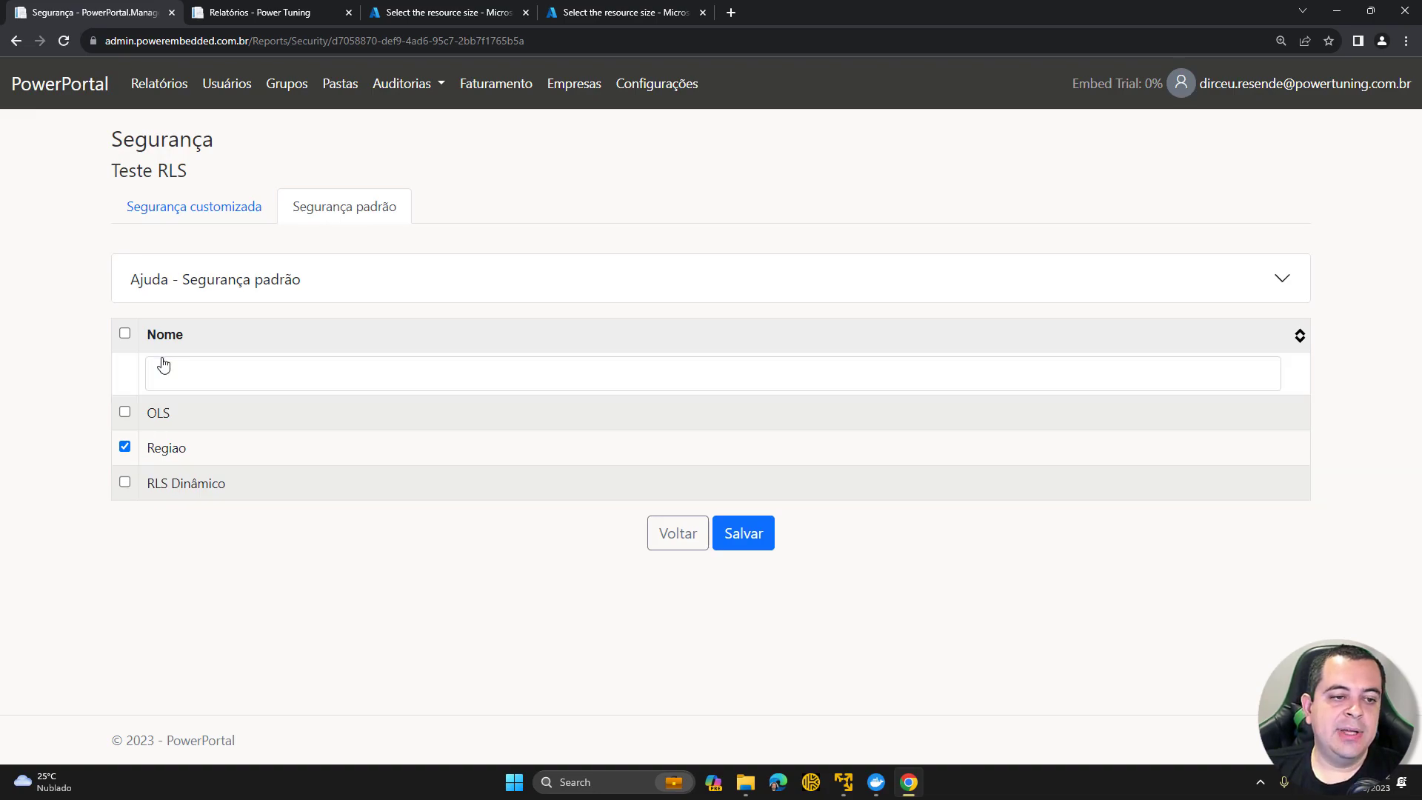
click(164, 363)
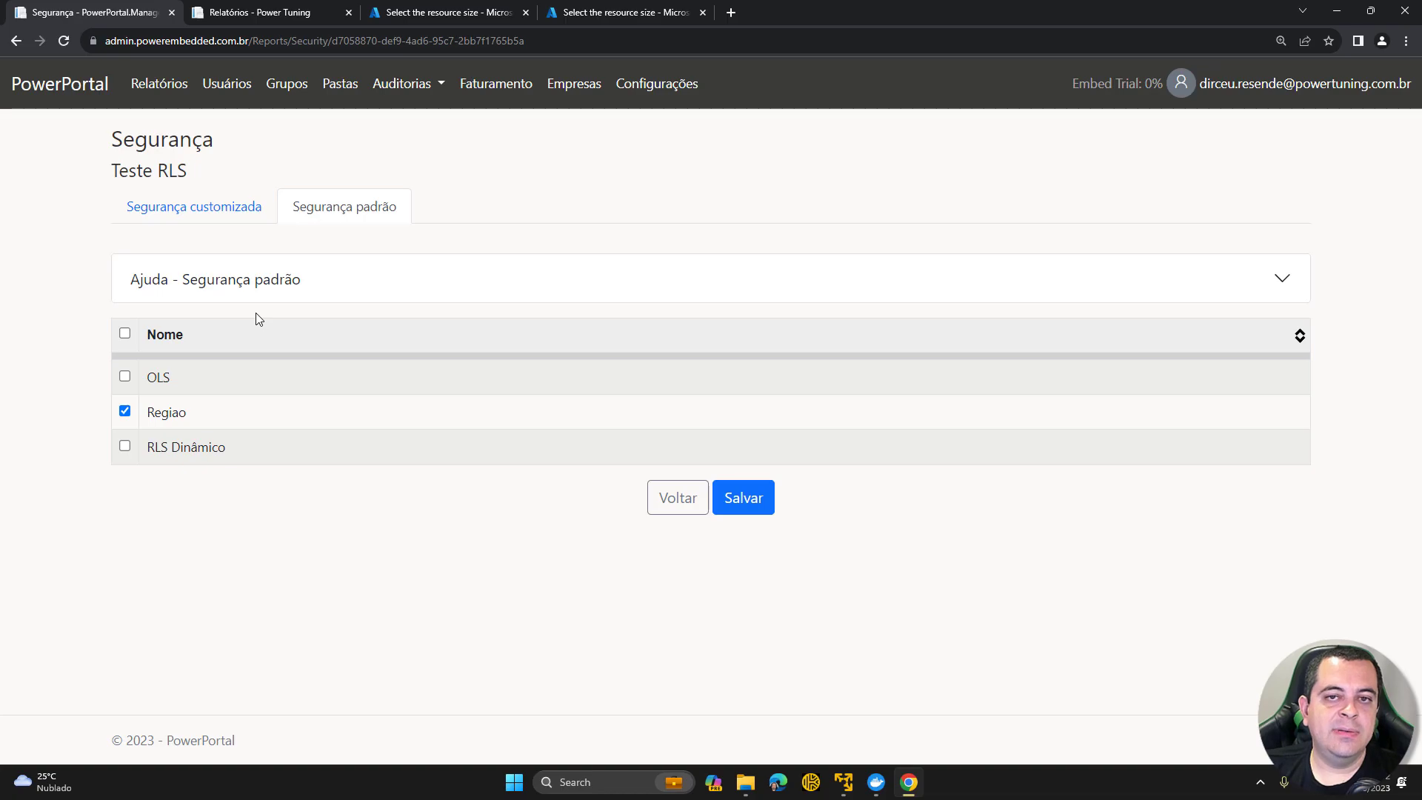
click(672, 505)
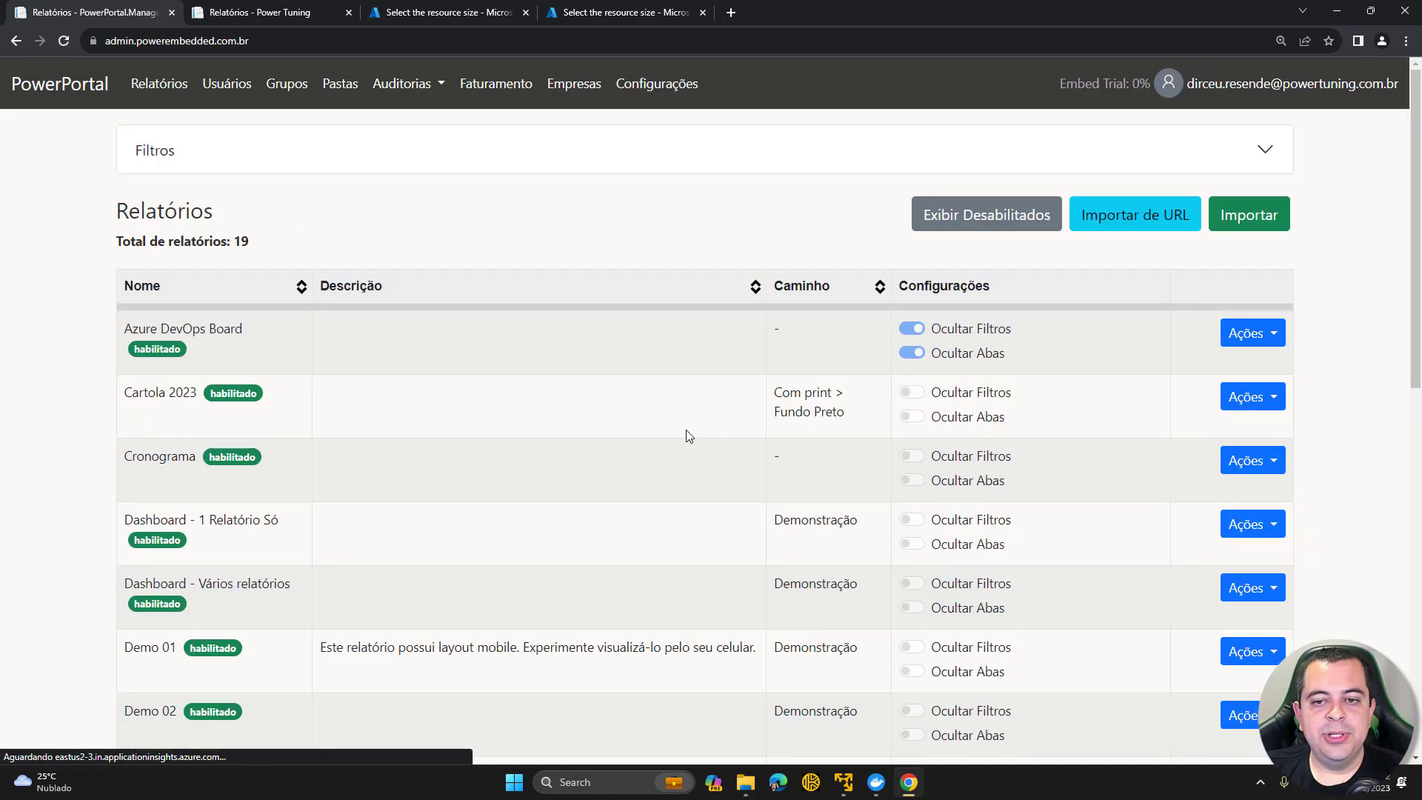
Step: Examine the report name and report URL fields of the import-from-URL form and close it without importing
click(1141, 230)
click(501, 197)
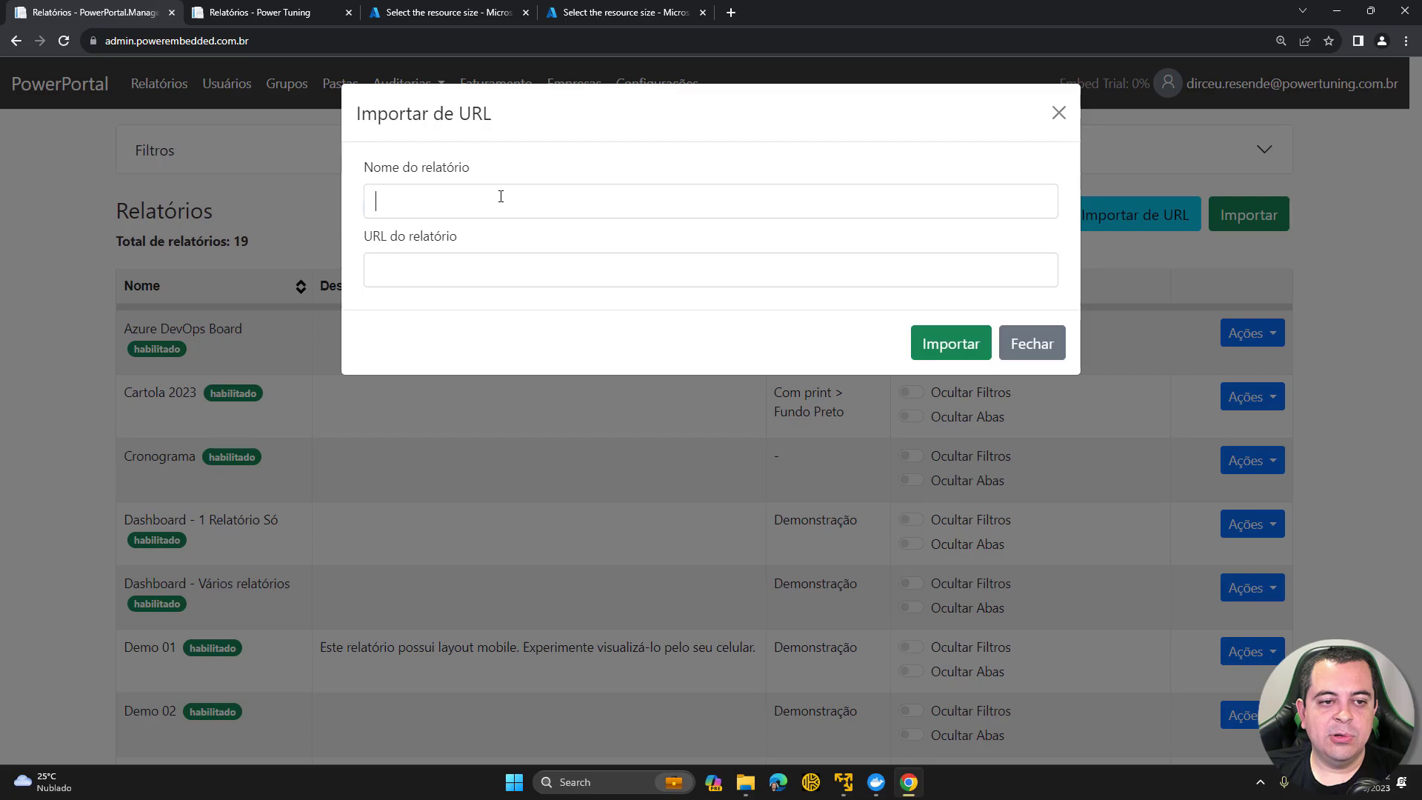
click(457, 268)
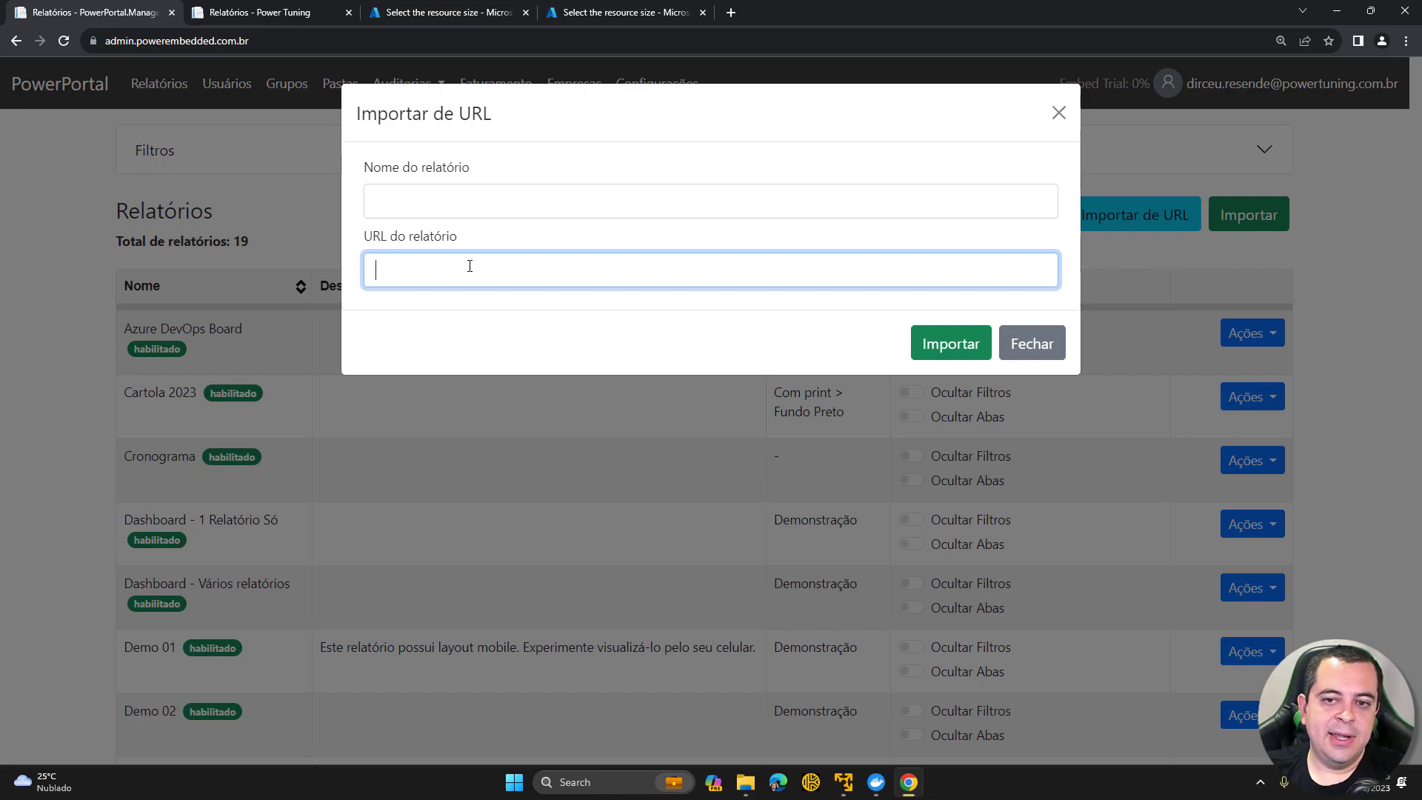
click(1030, 345)
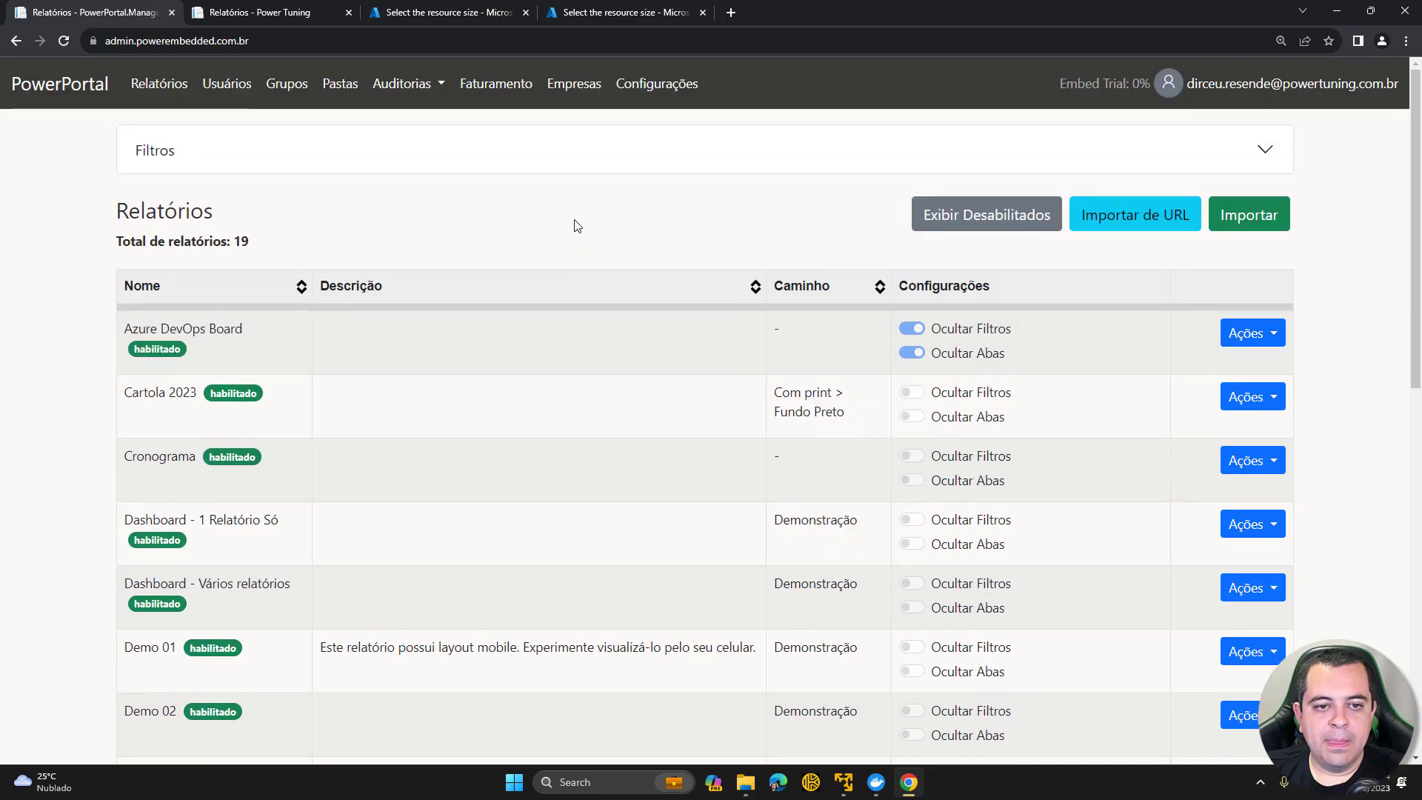
Step: View the Teste arquivo PDF report from the report list and dismiss the translation prompt
scroll(793, 244, down, 10)
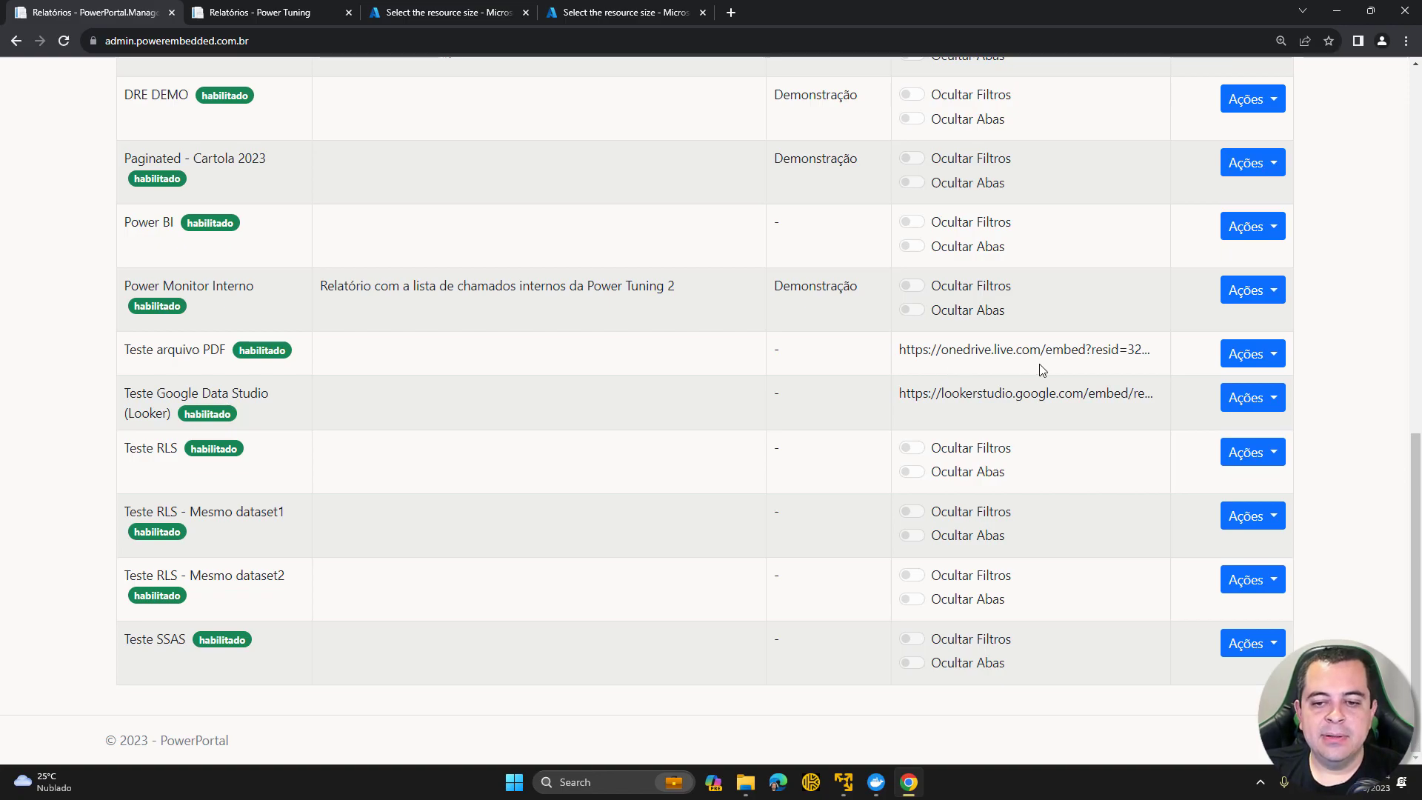
click(1250, 357)
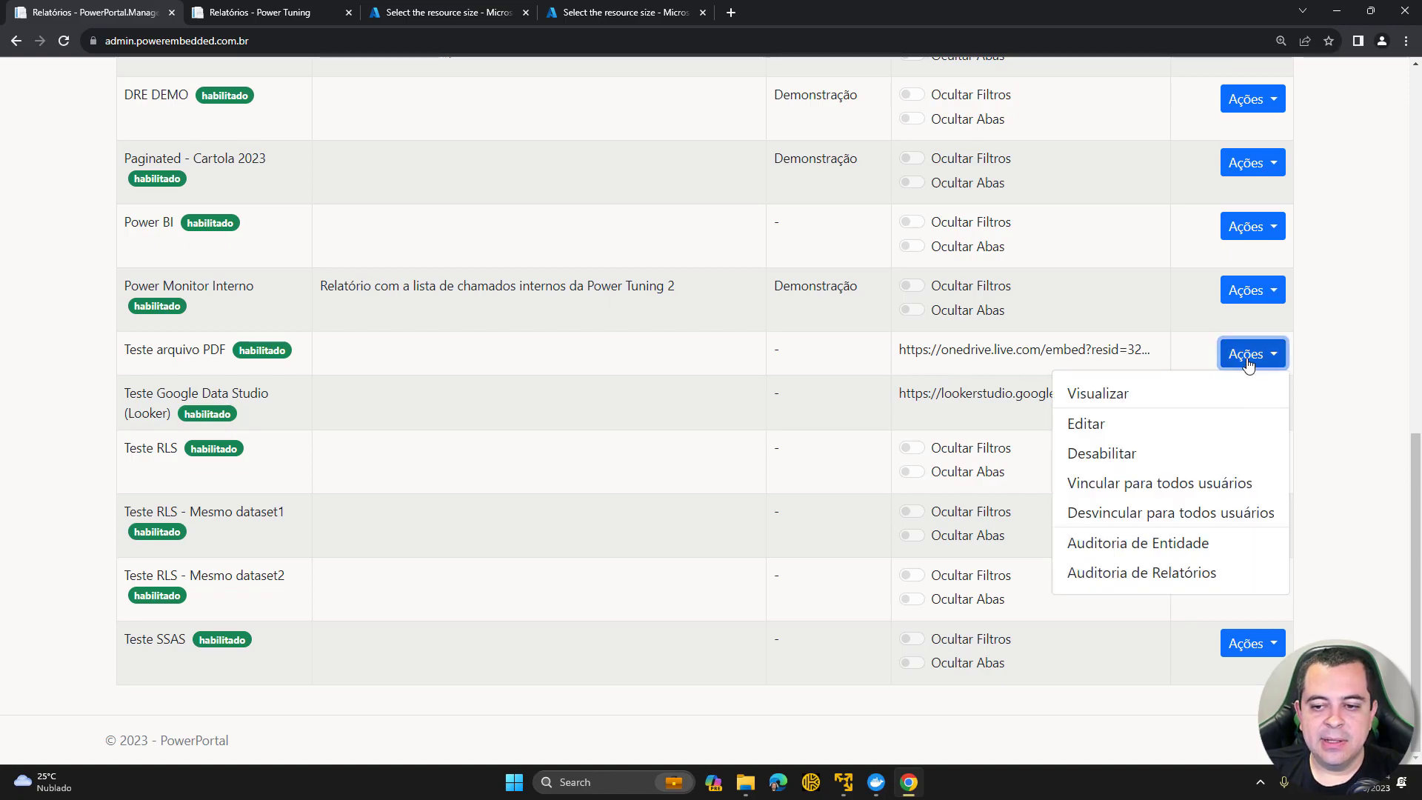
click(1103, 398)
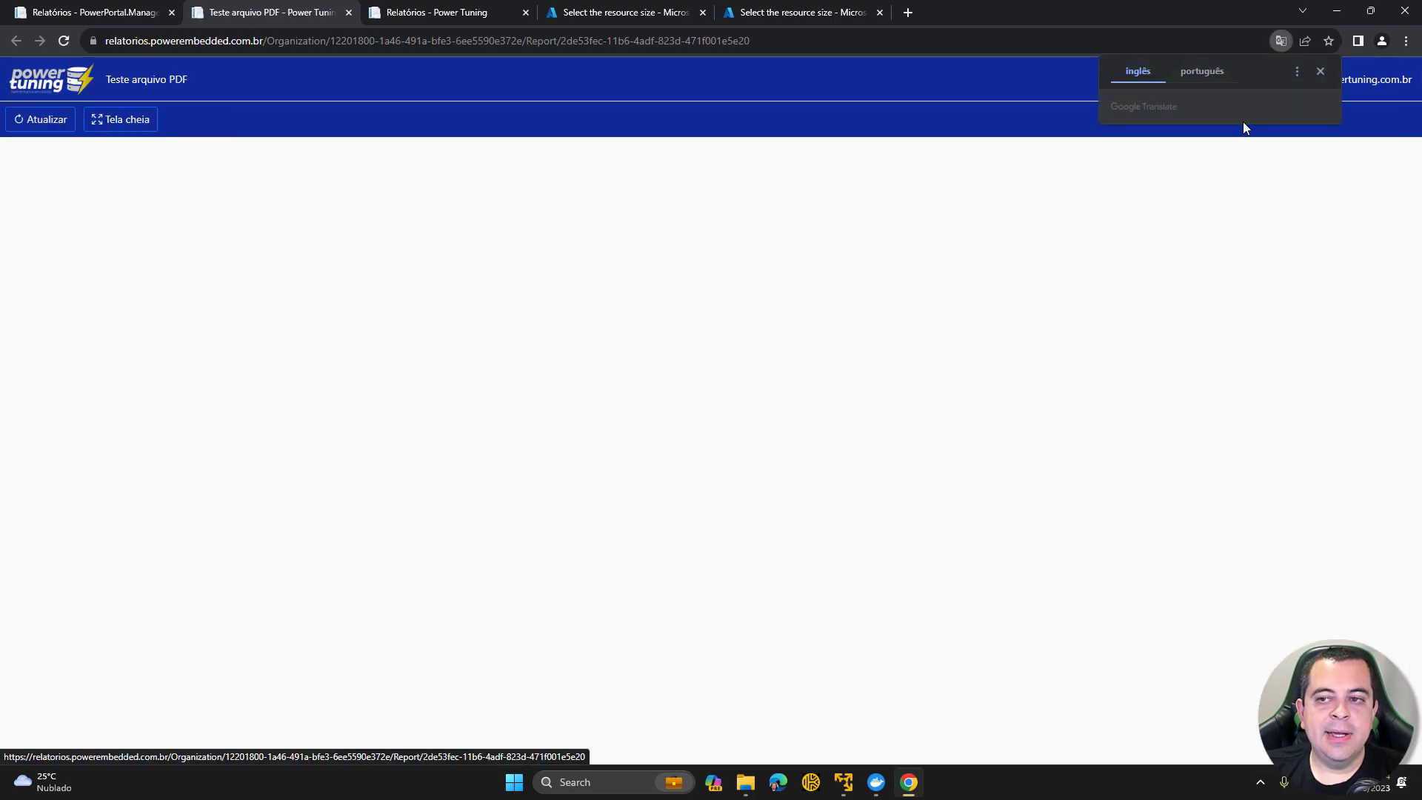
click(1321, 71)
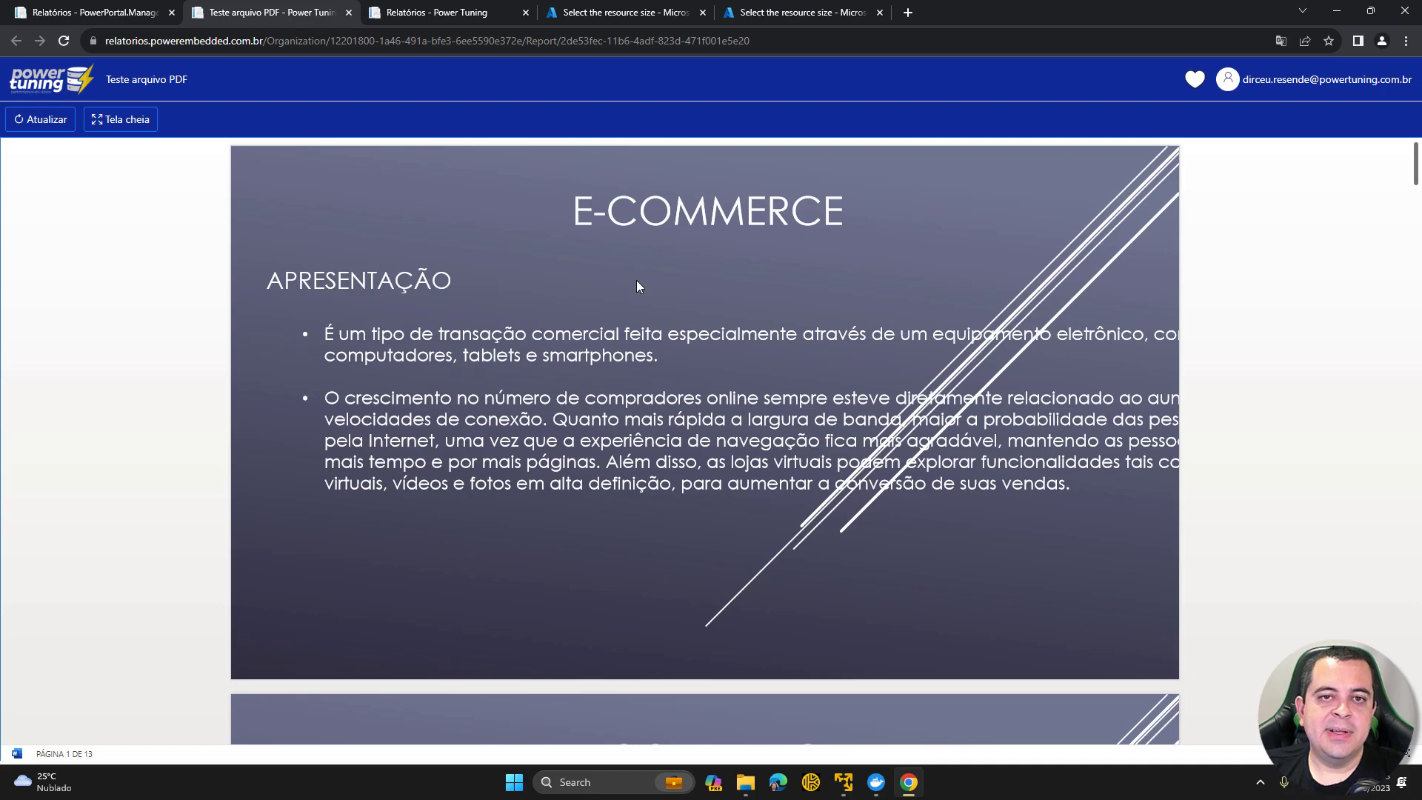
Step: Return to the report management list, review the empty import-from-URL form again and close it
key(ctrl+1)
scroll(460, 111, up, 15)
click(1131, 214)
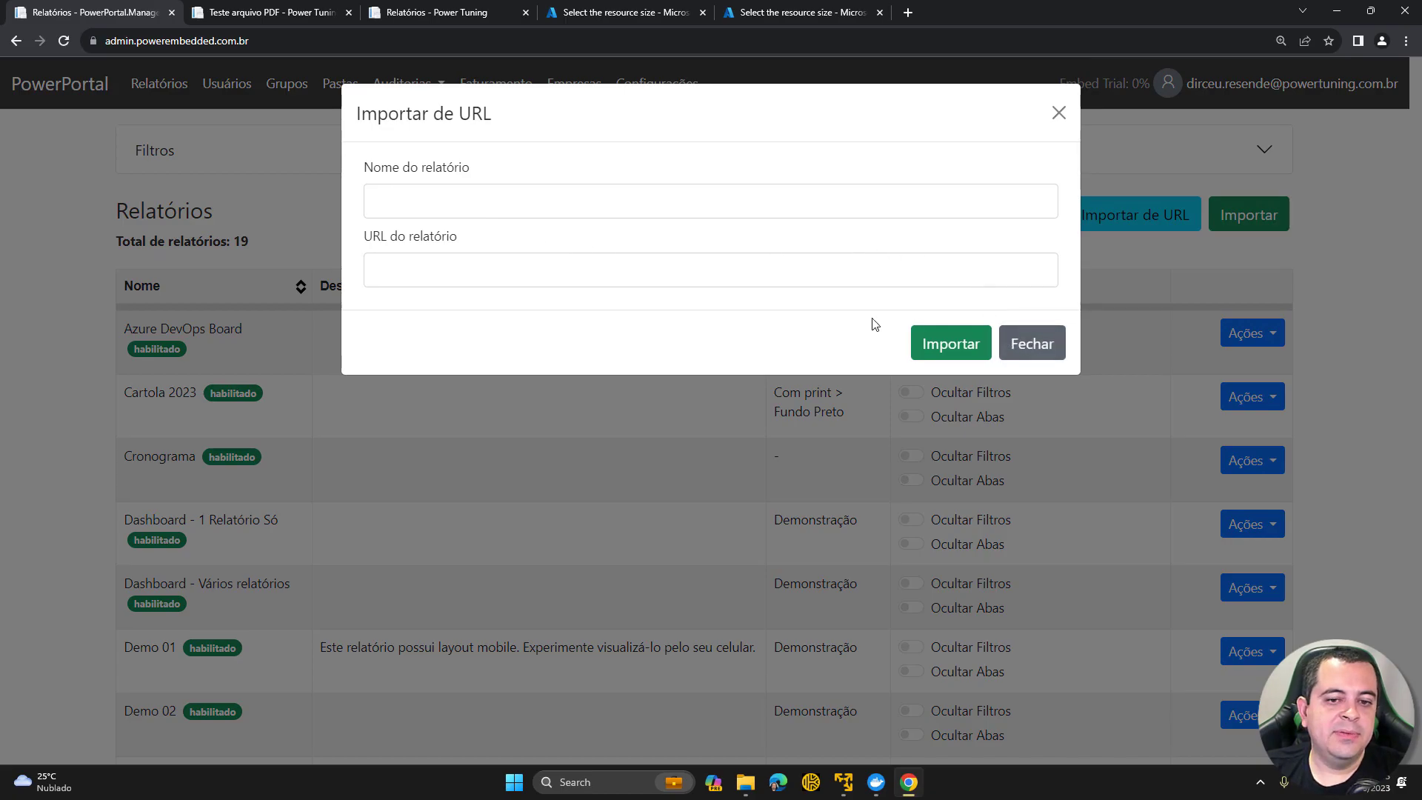
click(1007, 345)
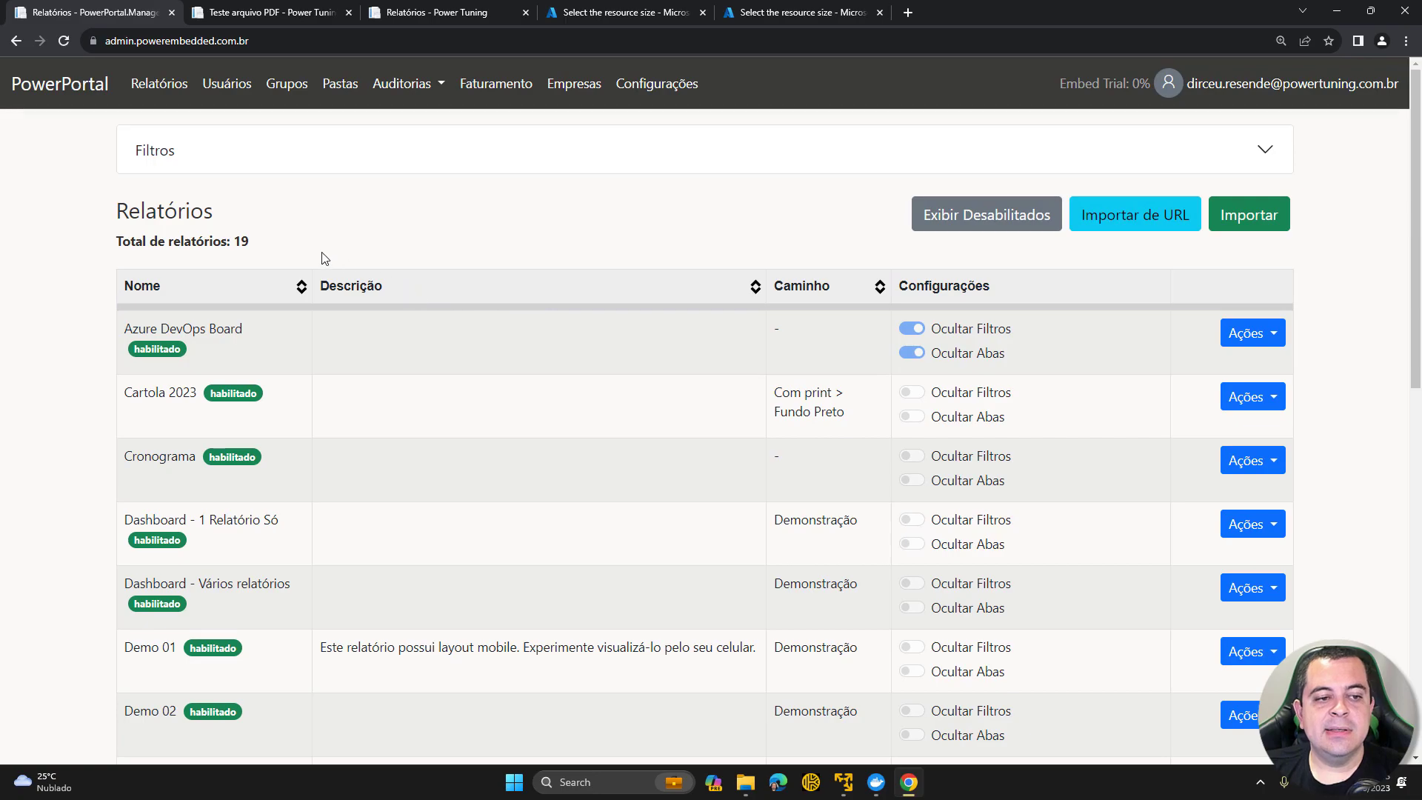